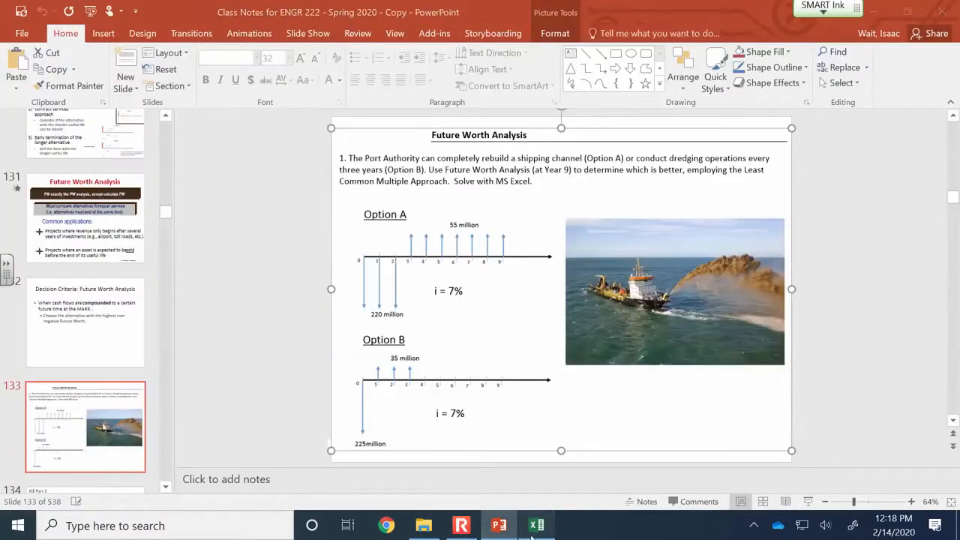
- Switch to the blank Excel workbook, paste the exercise picture, and shrink it beside the empty columns A to H
left_click(535, 526)
left_click(337, 165)
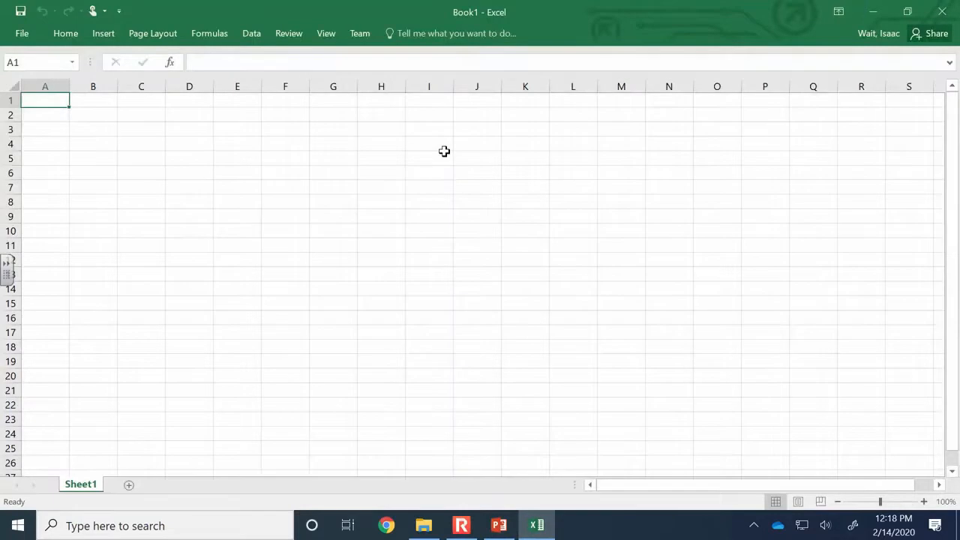
left_click(444, 152)
left_click(449, 125)
key("ctrl+v")
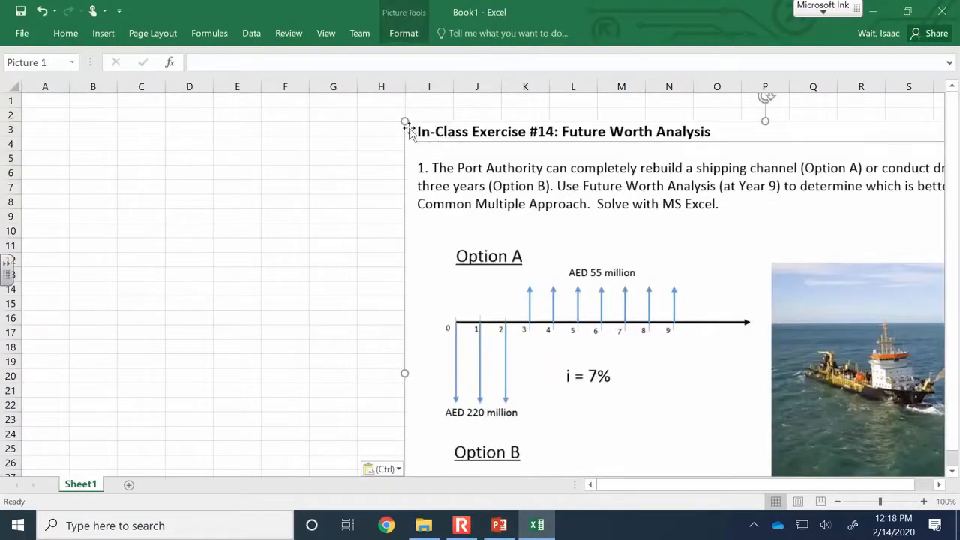
left_click_drag(404, 122, 467, 141)
- Label cell A1 "i=" and enter the interest rate 0.07 in B1
left_click(45, 102)
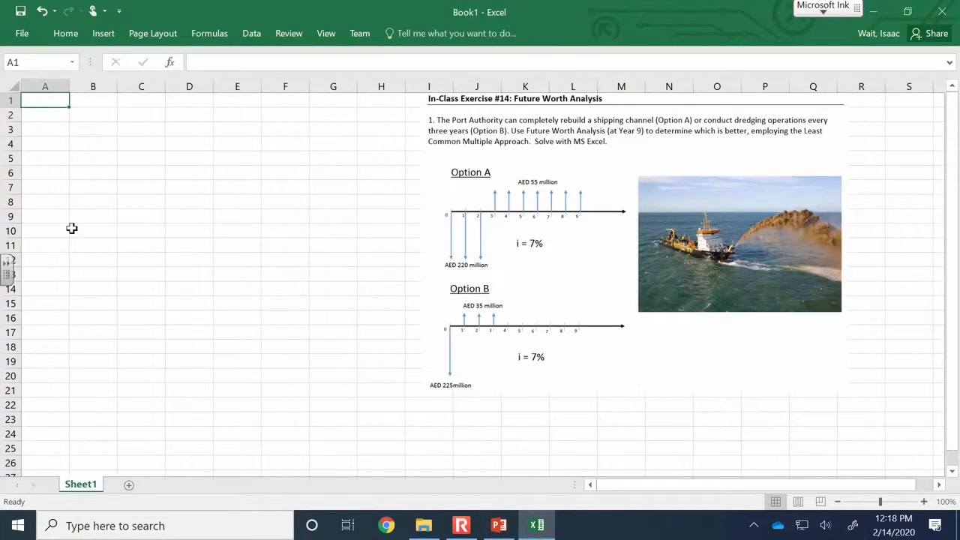
type("i=")
key("Tab")
type(".07")
key("Return")
key("Return")
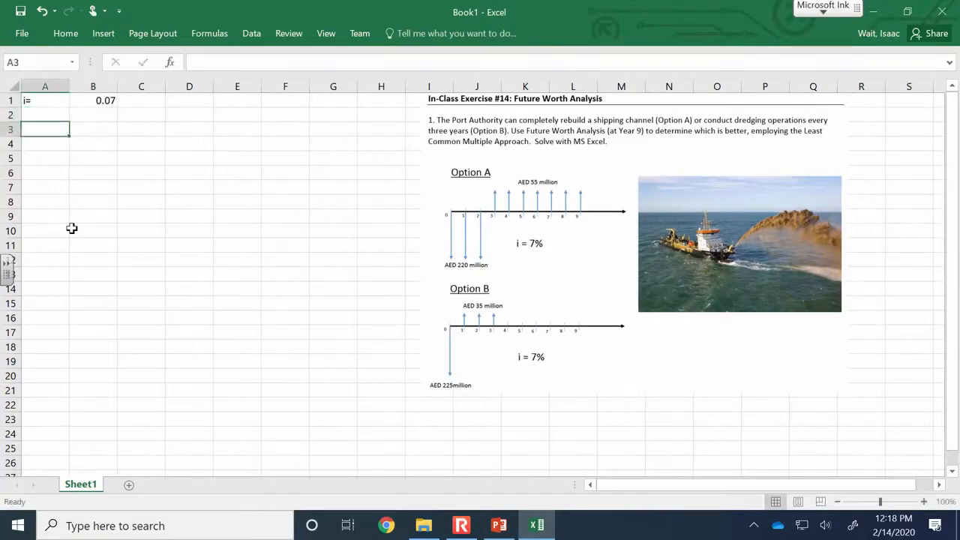
- Enter the headers "Year", "Yrs until Yr 9", "Amount" and "FV of Amount" in cells A3 to D3
type("Year")
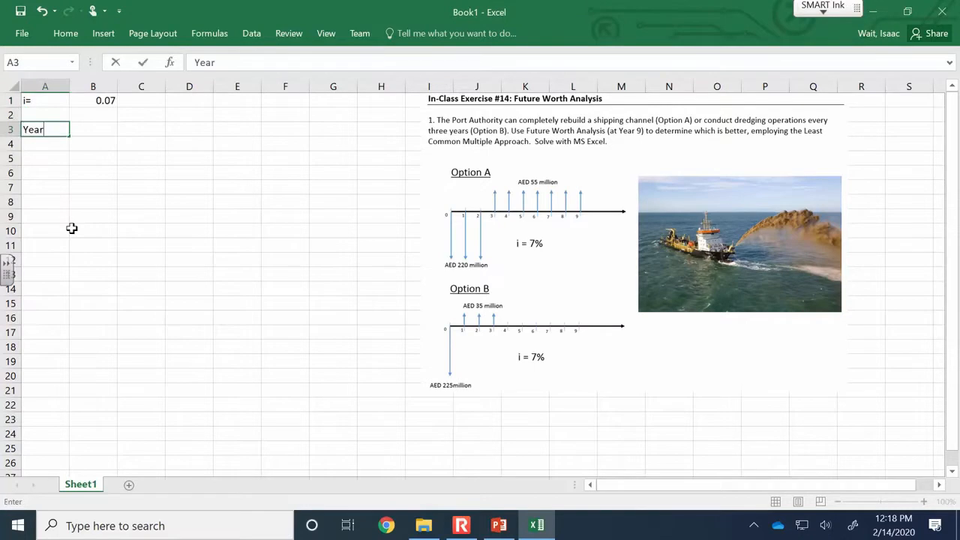
key("Tab")
type("Yrs")
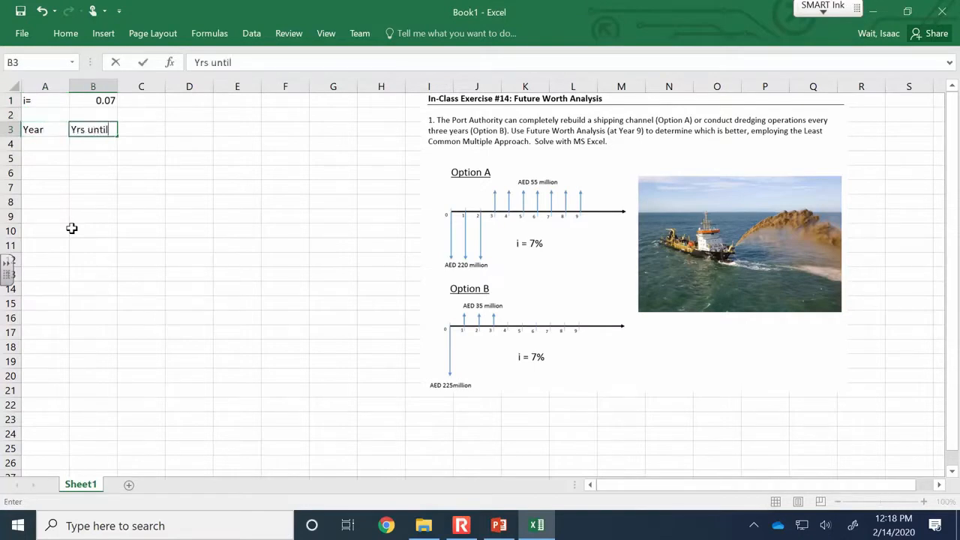
type(" until Yr 9")
key("Tab")
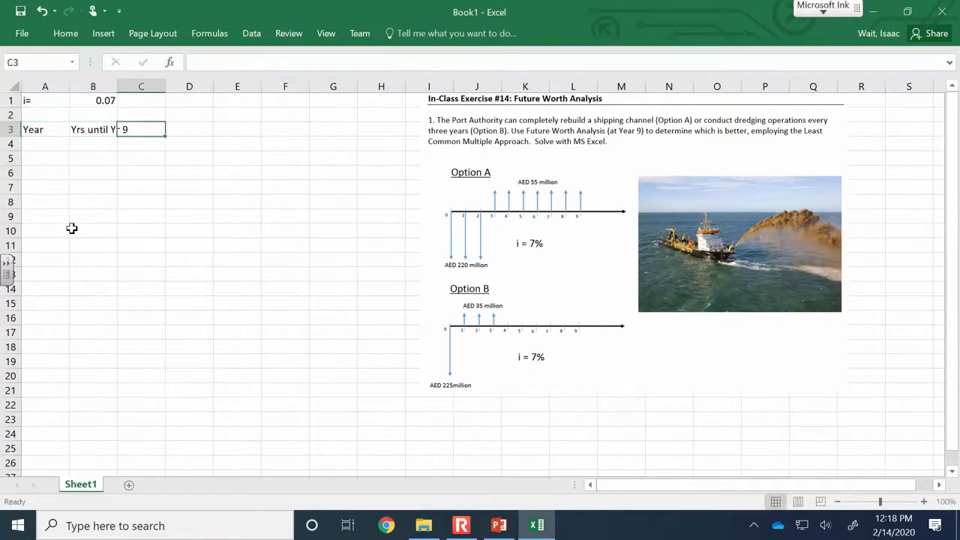
type("Amount")
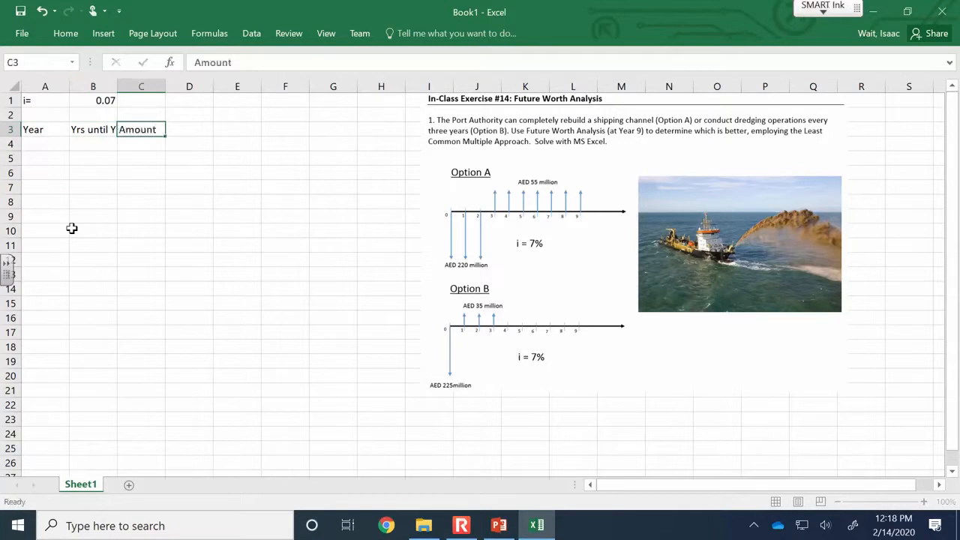
key("Tab")
type("FV of Amoun")
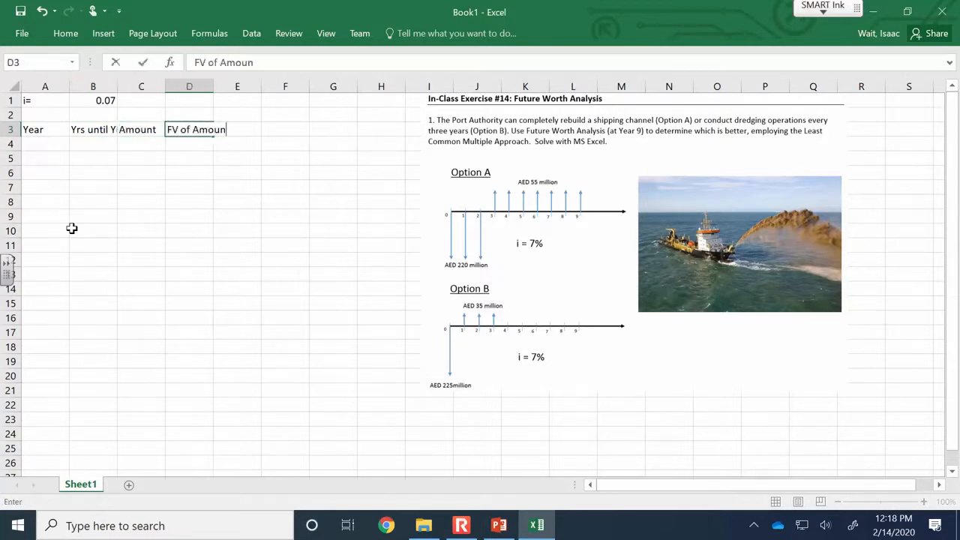
type("t")
key("Return")
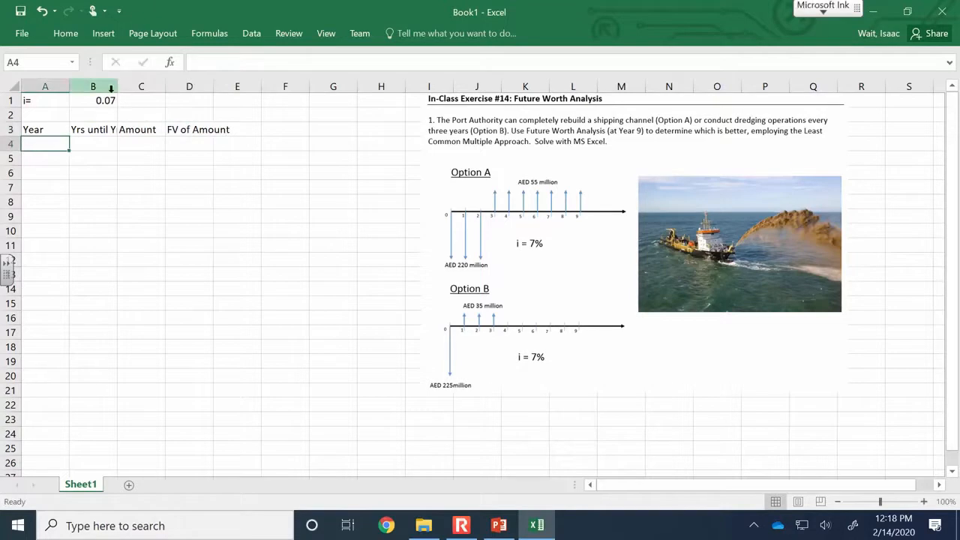
- Fit column B to its header text and move the exercise picture closer to the table, starting at column F
double_click(118, 83)
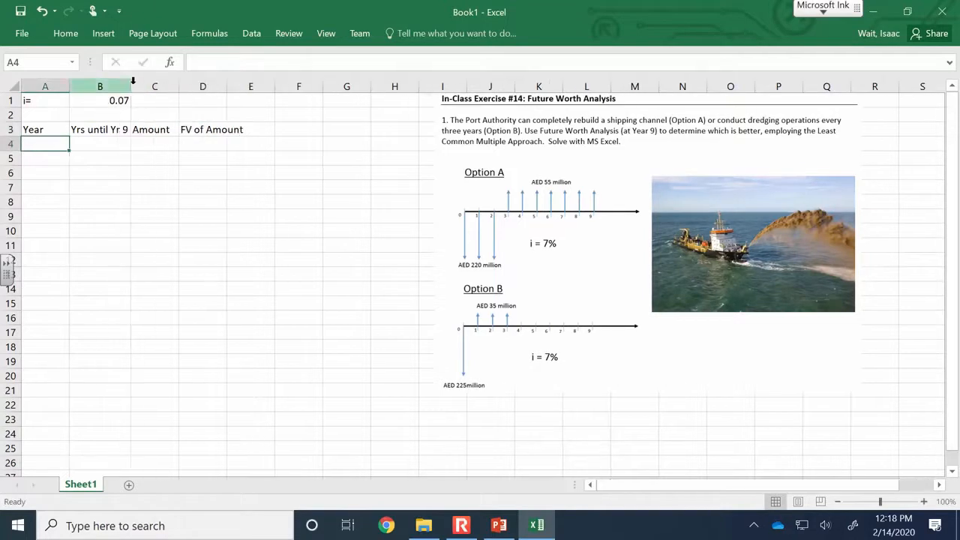
left_click_drag(691, 272, 537, 270)
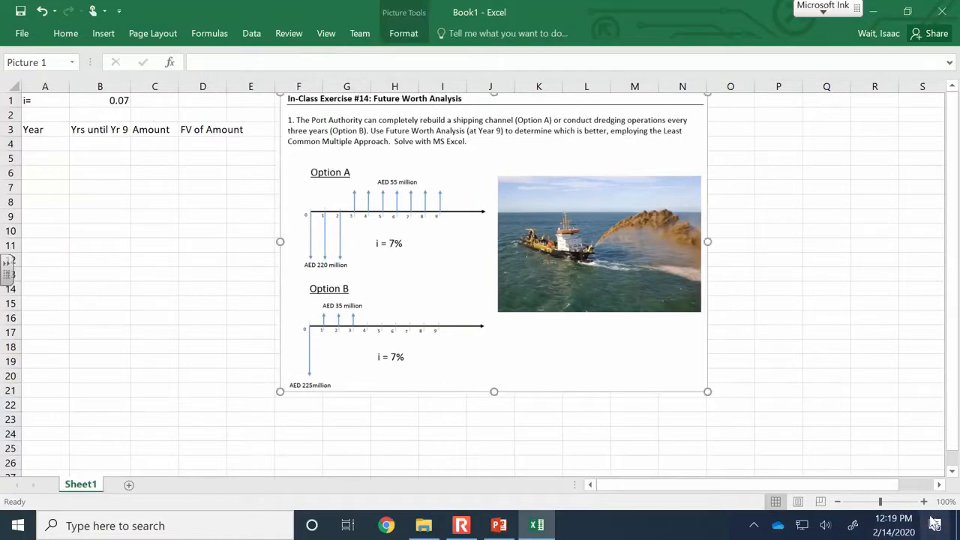
left_click(924, 501)
left_click(924, 501)
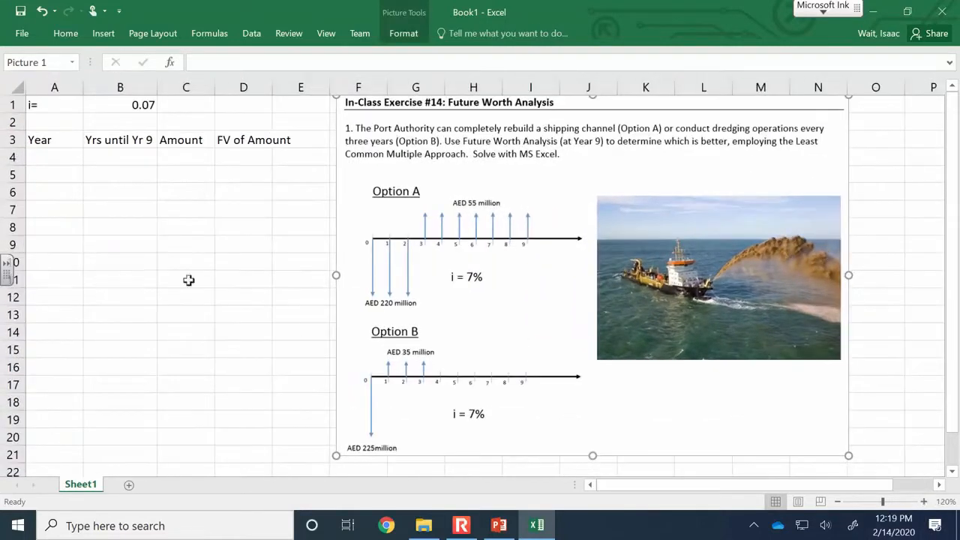
- Fill the Year column with the series 0 to 9 in cells A4 to A13
left_click(69, 154)
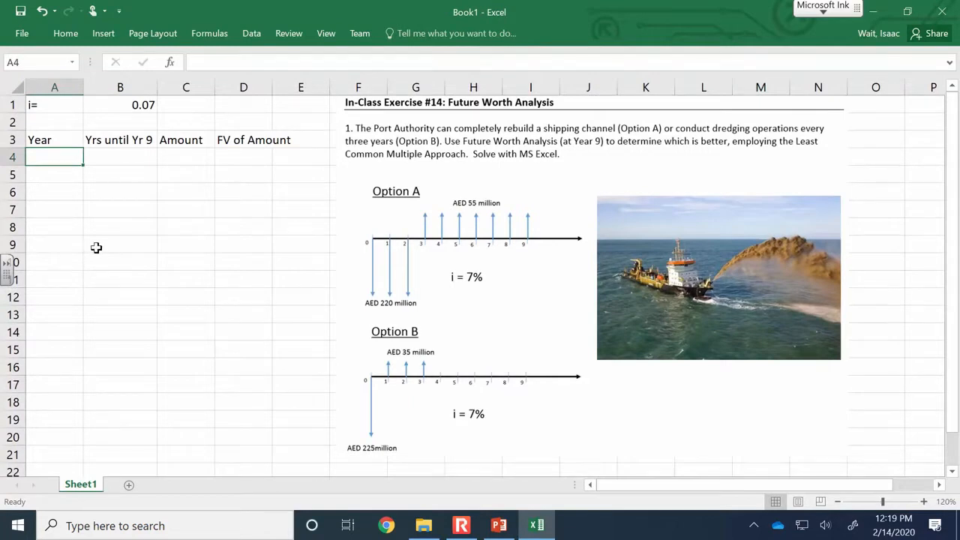
left_click(460, 525)
left_click(239, 198)
type("0")
key("Return")
type("1")
key("Return")
type("2")
key("Return")
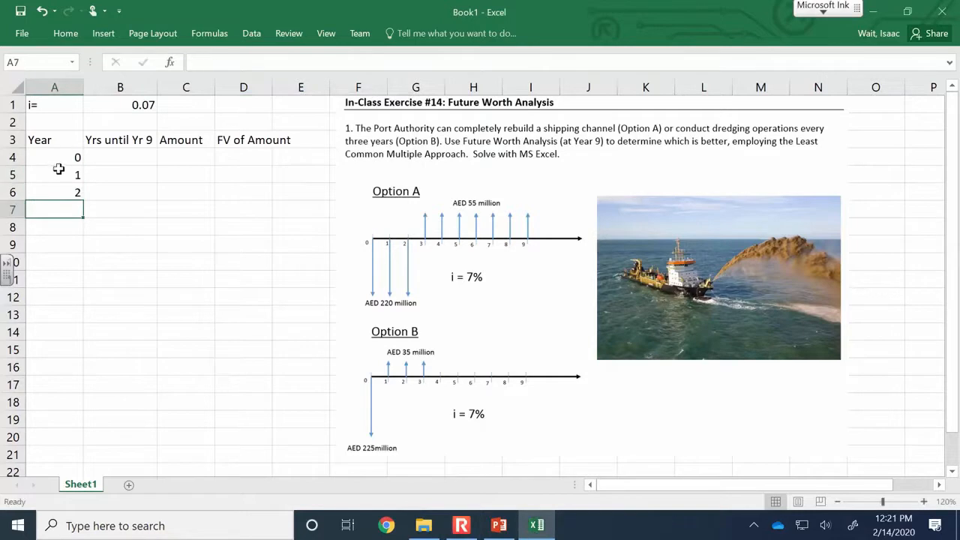
left_click_drag(73, 156, 79, 322)
- Calculate the years until year 9 with the formula =9-A4 in B4 and copy it down to B13
left_click(113, 157)
type("=")
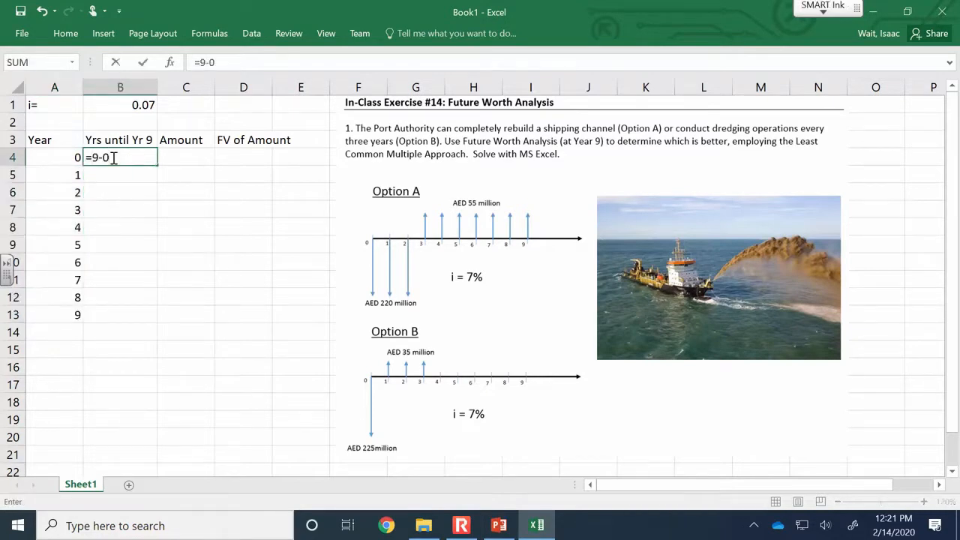
type("9-")
left_click(68, 155)
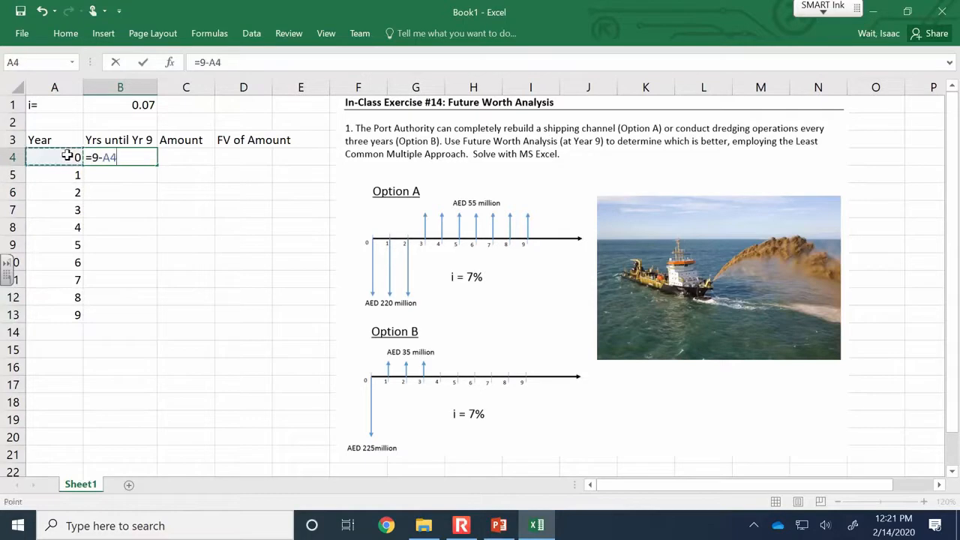
key("Return")
left_click(150, 157)
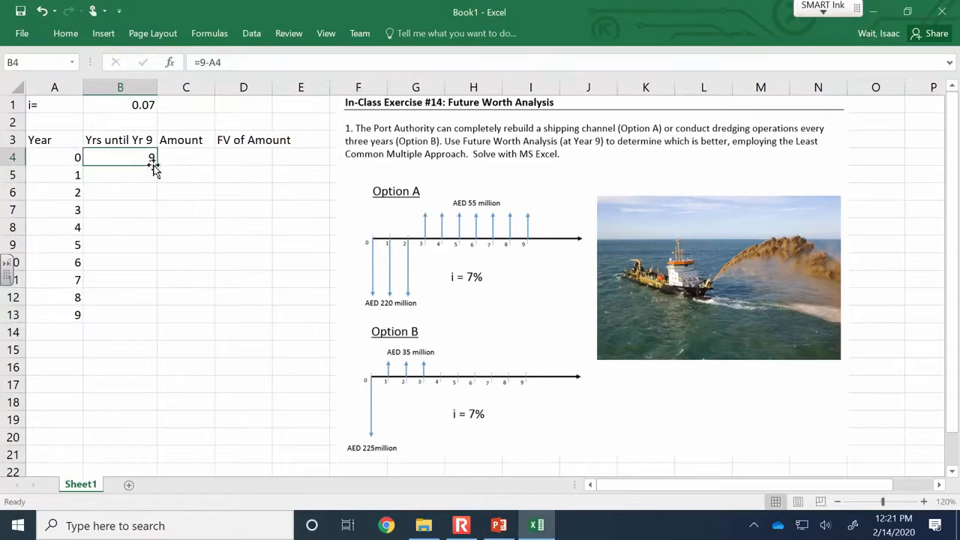
left_click_drag(155, 167, 142, 317)
- Move the exercise picture away from the table to free two more columns, and widen column D to fit its header
left_click(204, 153)
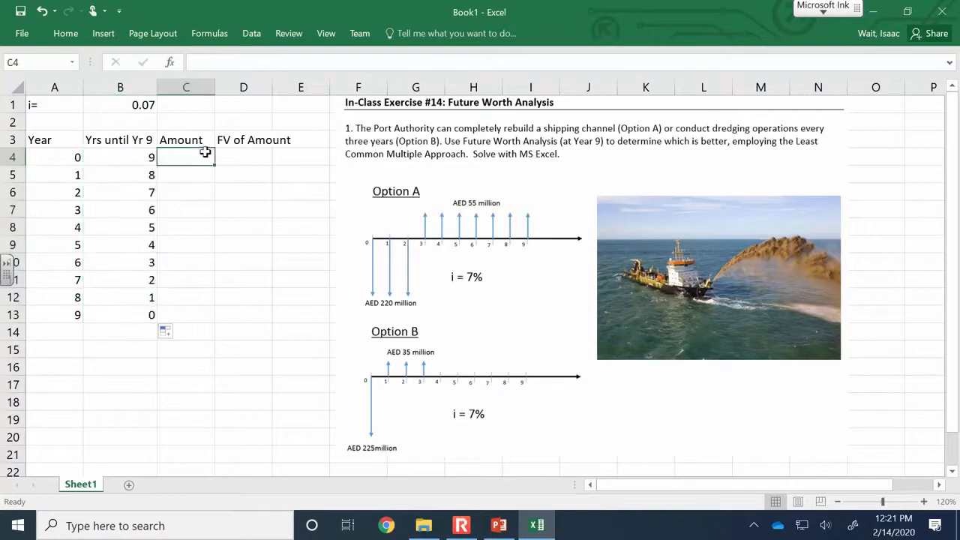
left_click_drag(371, 128, 461, 129)
left_click_drag(273, 87, 295, 87)
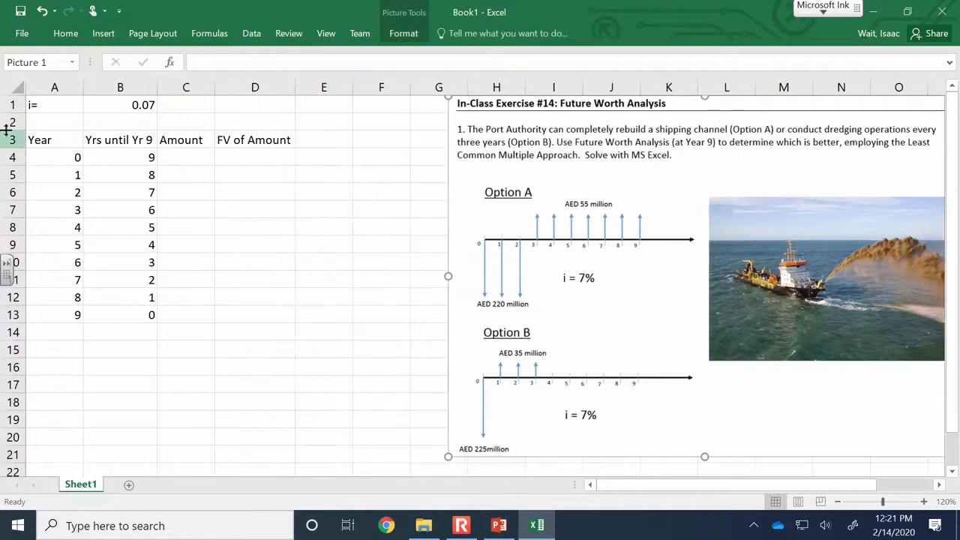
- Enter the headings "Option A" in C2 and "Option B" in E2
left_click(183, 122)
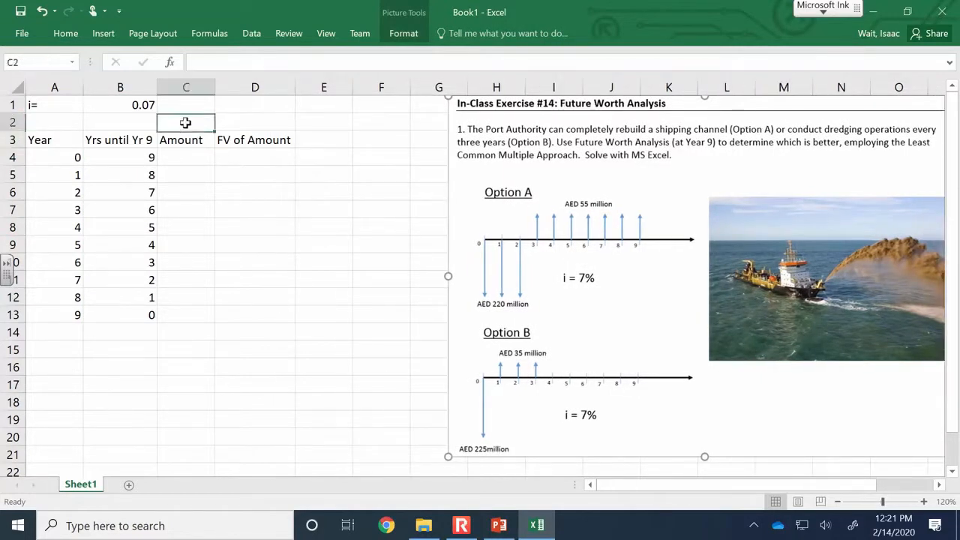
type("Option")
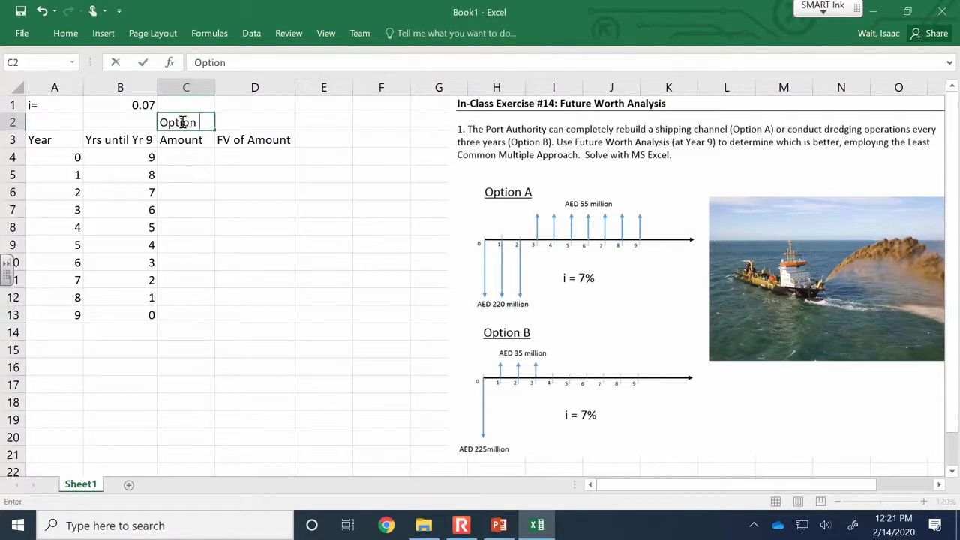
key("Tab")
key("Tab")
type("Option B")
key("Return")
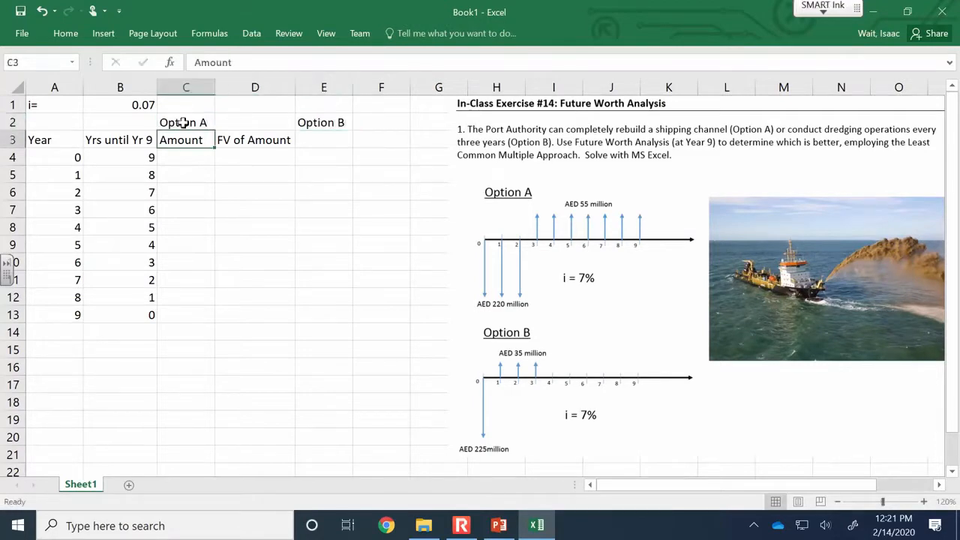
- Copy the "Amount" and "FV of Amount" headers from C3:D3 to E3:F3 under Option B
left_click_drag(192, 139, 247, 140)
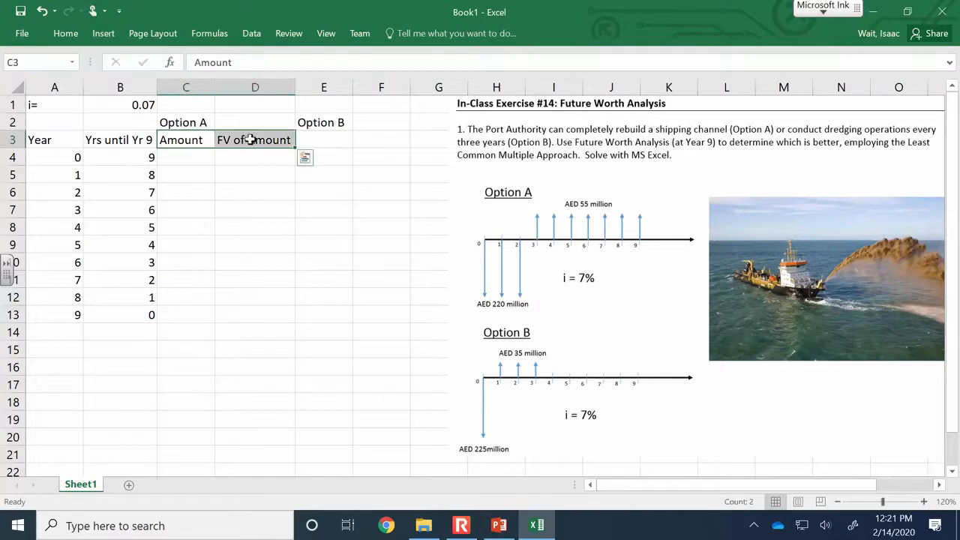
key("ctrl+c")
left_click(327, 142)
key("ctrl+v")
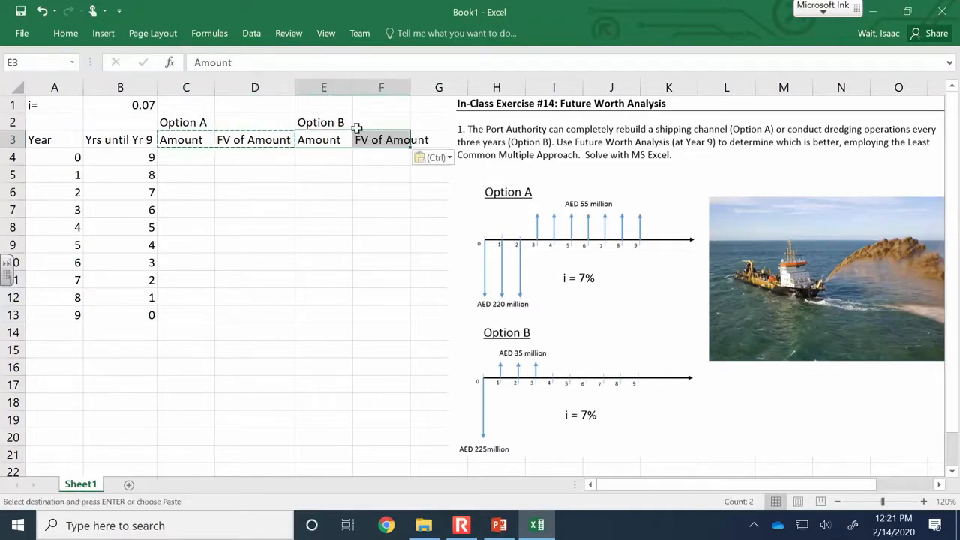
left_click(330, 245)
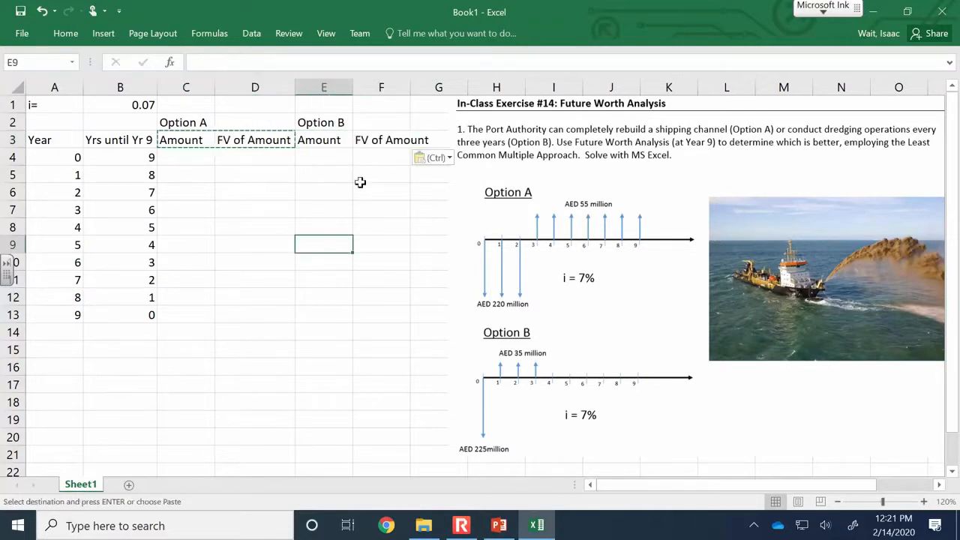
- Fit column F to its header text and realign the exercise picture just beside the table
double_click(410, 87)
left_click_drag(465, 172, 442, 173)
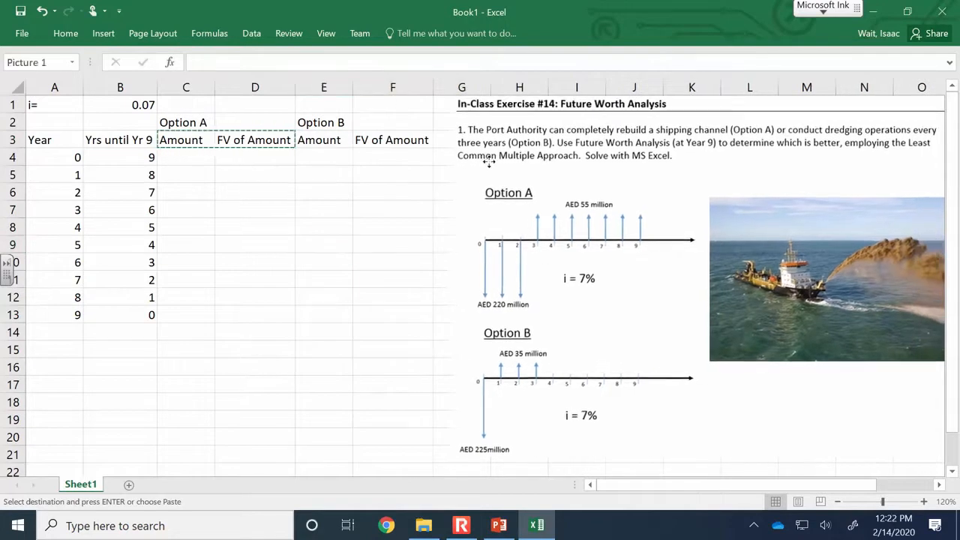
left_click(340, 246)
double_click(340, 246)
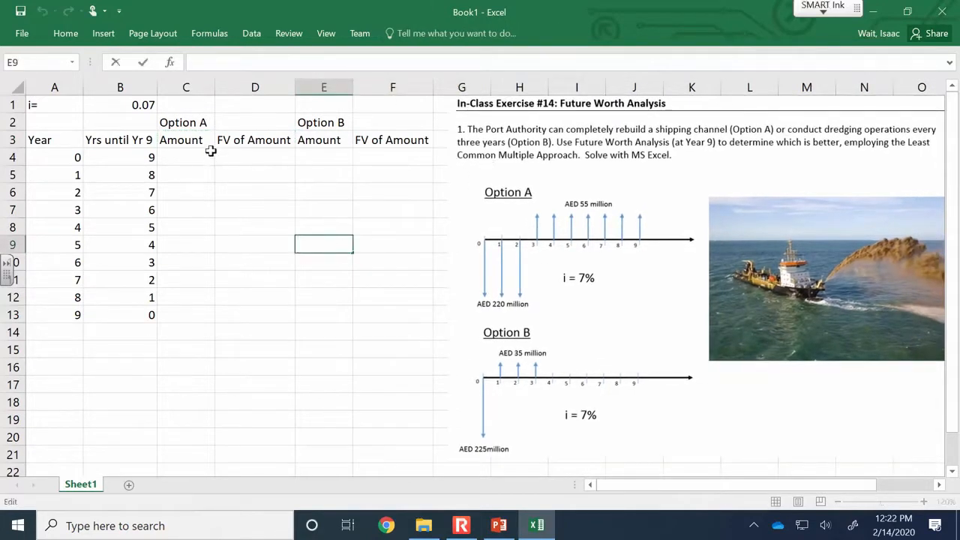
- Merge and center the Option A heading across C2:D2 and the Option B heading across E2:F2
left_click_drag(191, 122, 227, 122)
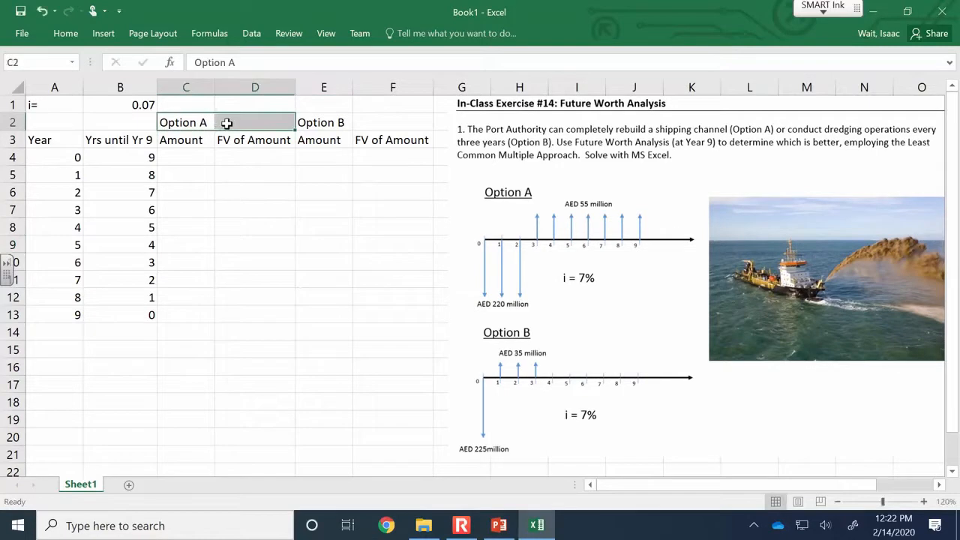
right_click(229, 124)
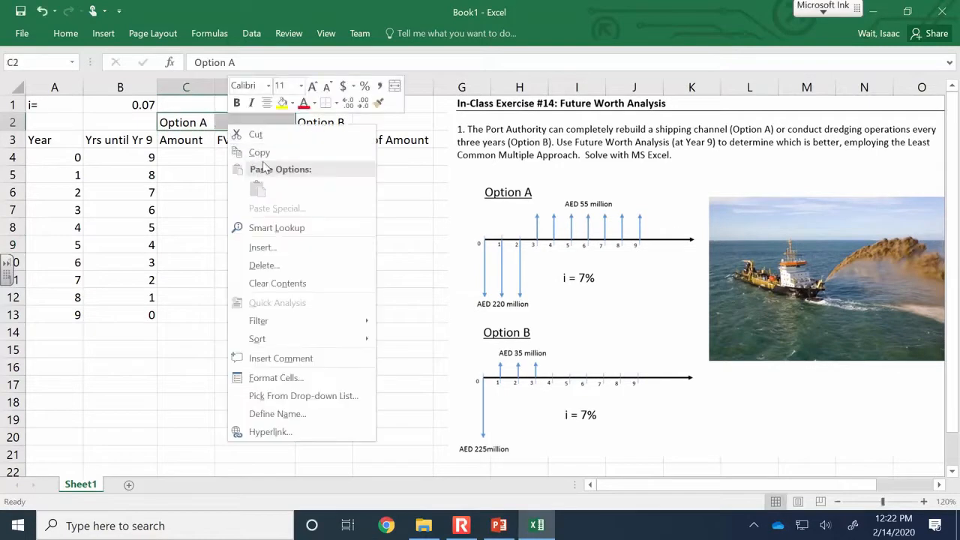
left_click(395, 85)
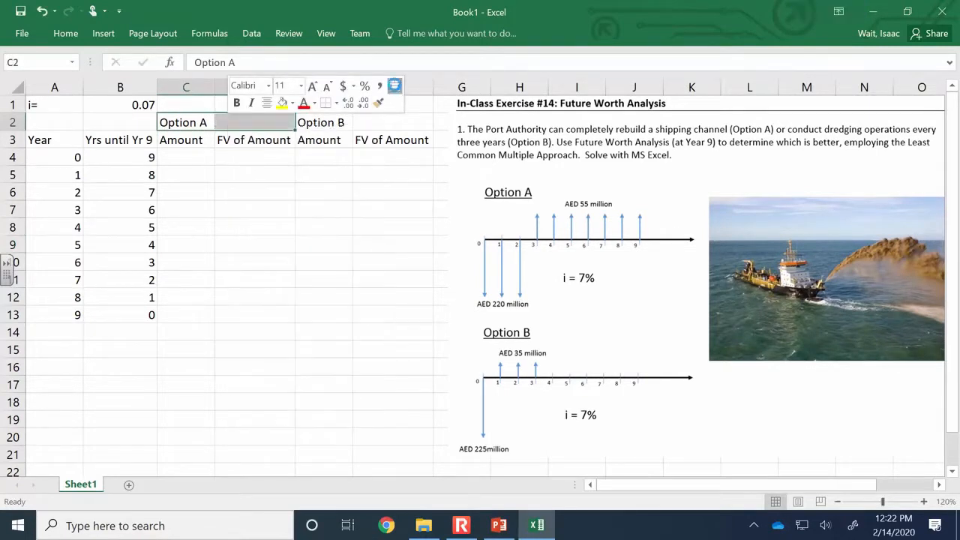
left_click(334, 149)
left_click_drag(334, 122, 361, 121)
right_click(362, 120)
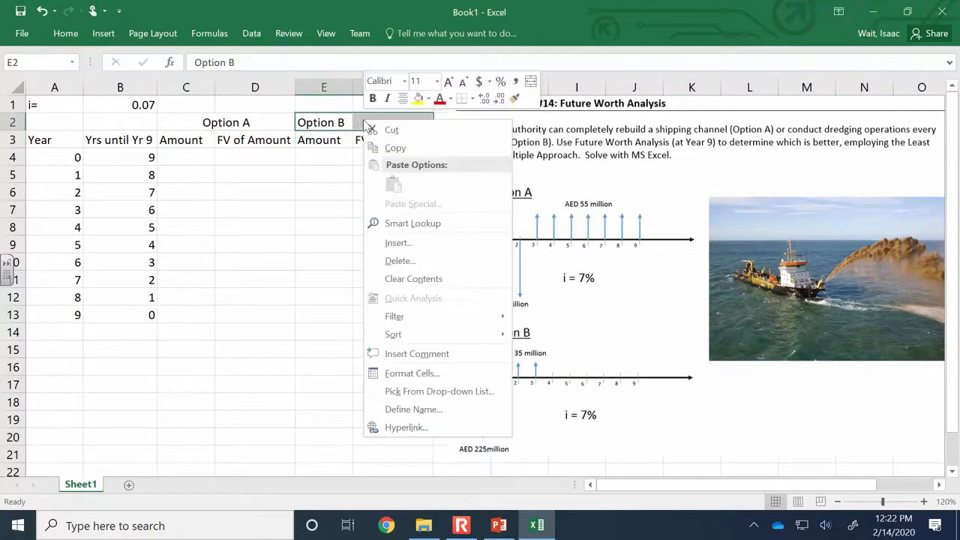
left_click(530, 82)
left_click(328, 224)
- Enter -220000000 in C4 as Option A's amount for year 0
left_click(194, 159)
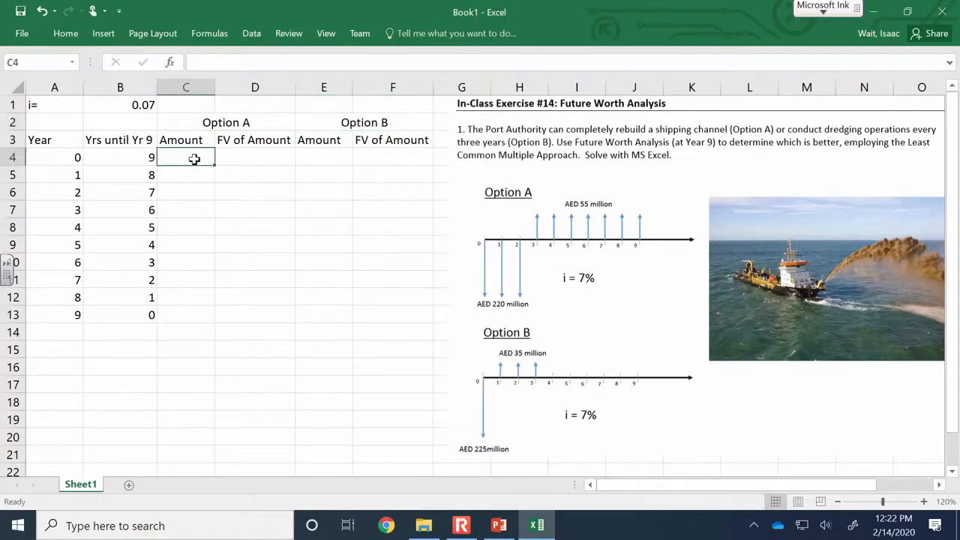
type("-")
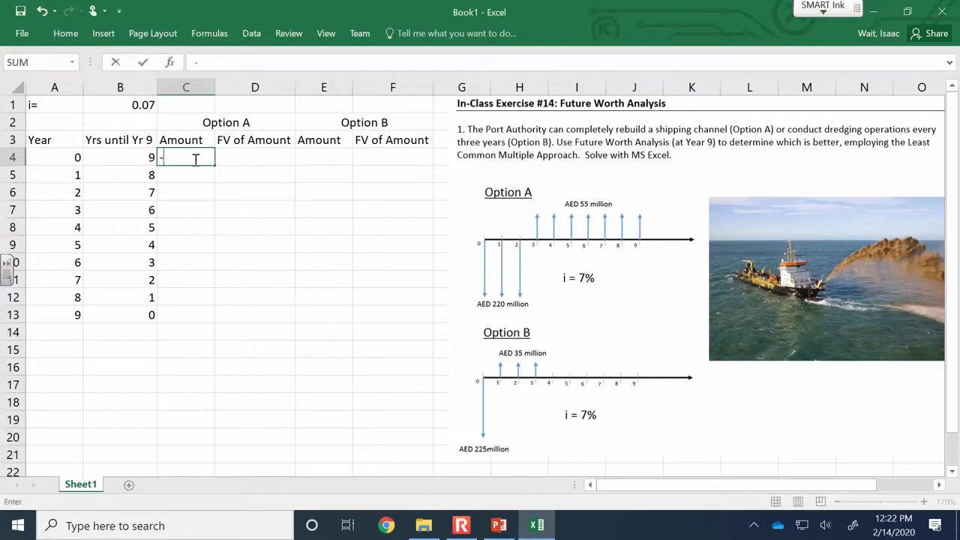
type("220000000")
key("Return")
left_click(197, 159)
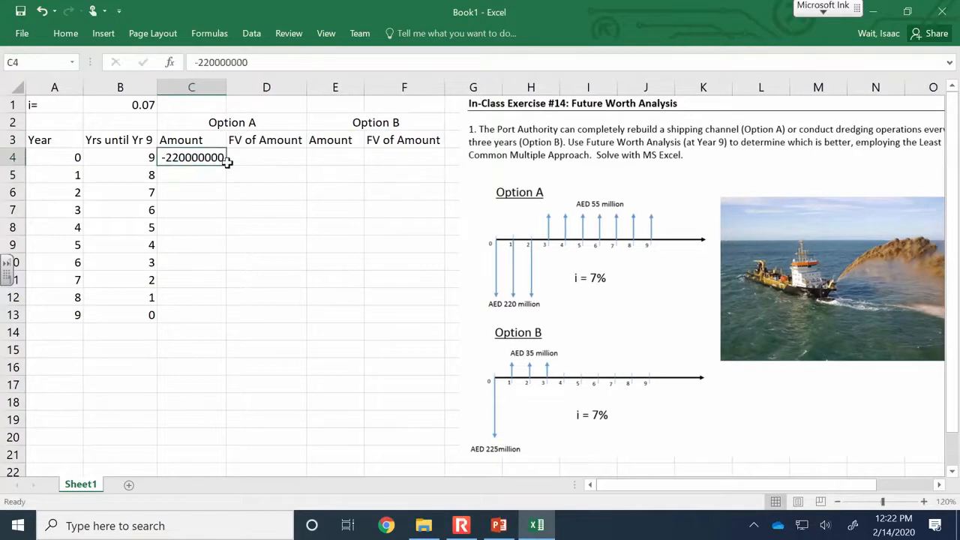
- Fill Option A's -220000000 amount from C4 down through C6, and enter 55000000 for years 3 to 9 in C7:C13
left_click_drag(226, 166, 223, 204)
left_click(203, 213)
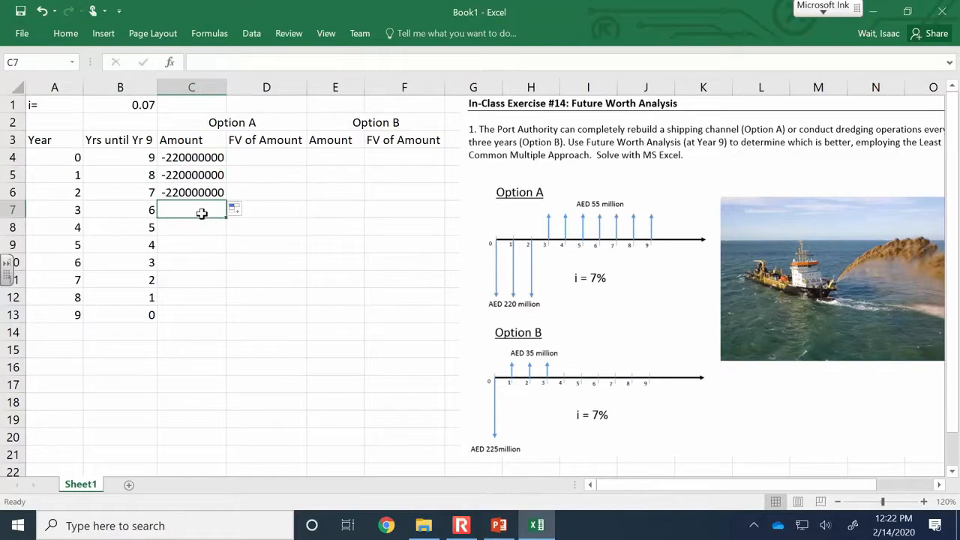
type("55")
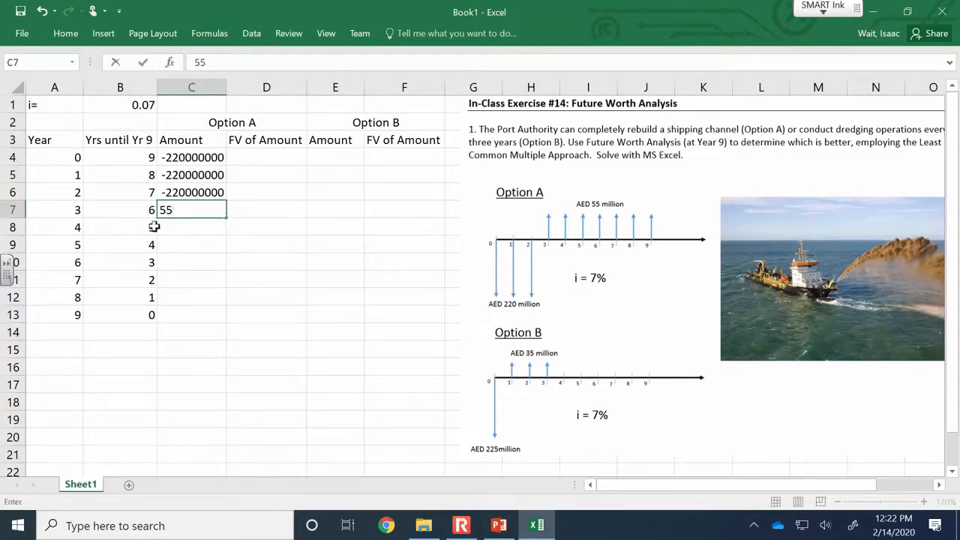
type("000000")
key("Return")
left_click(190, 207)
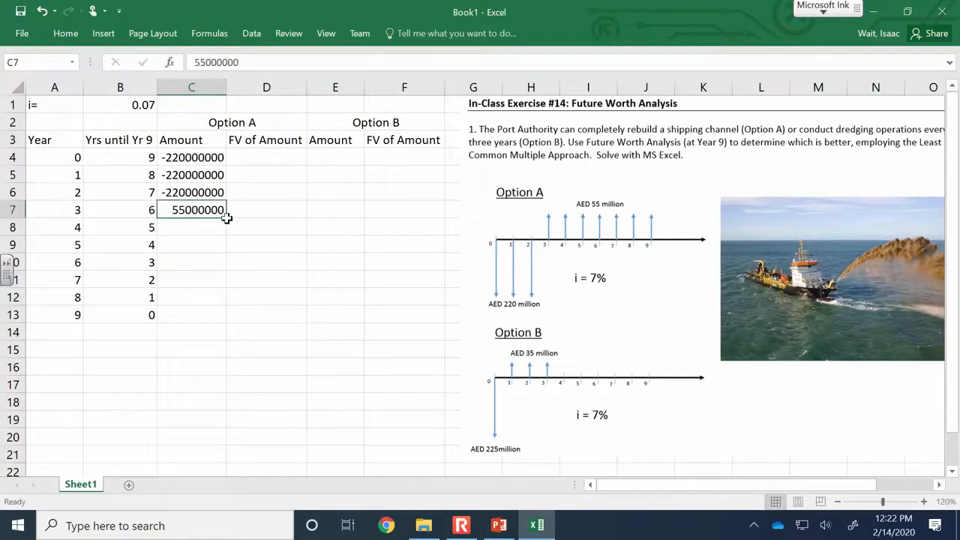
left_click_drag(227, 218, 225, 325)
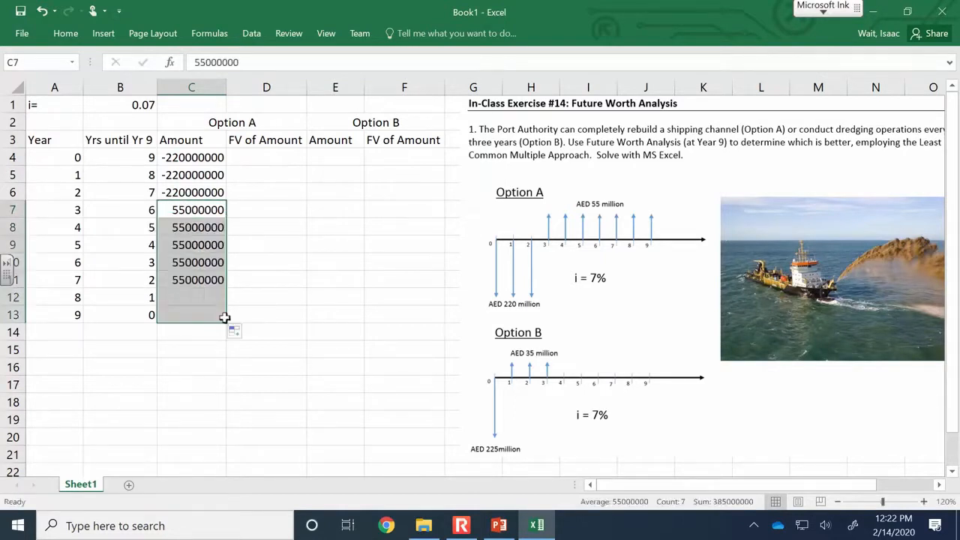
left_click(279, 227)
- Enter =FV($B$1,B4,,-C4) in D4 to compute the future value of Option A's year 0 amount
left_click(267, 154)
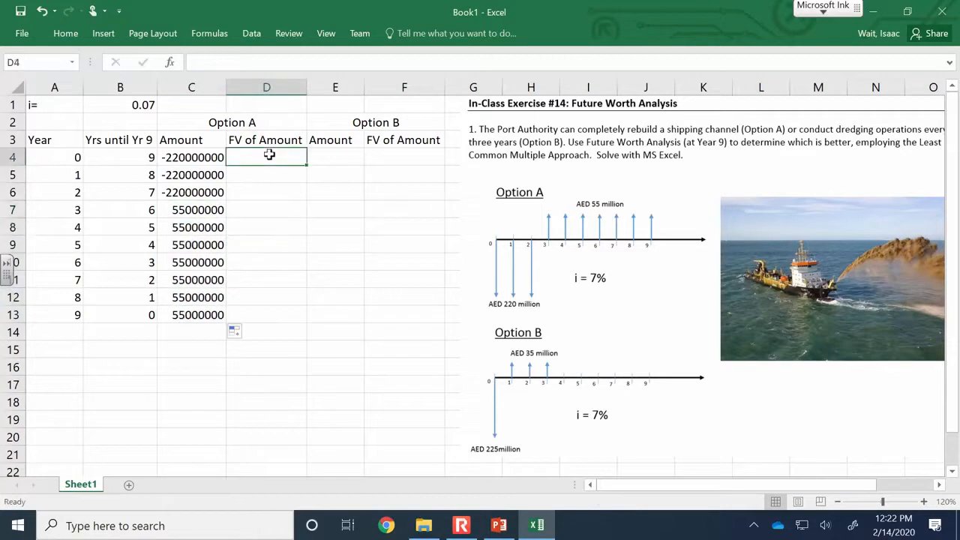
type("=fv(")
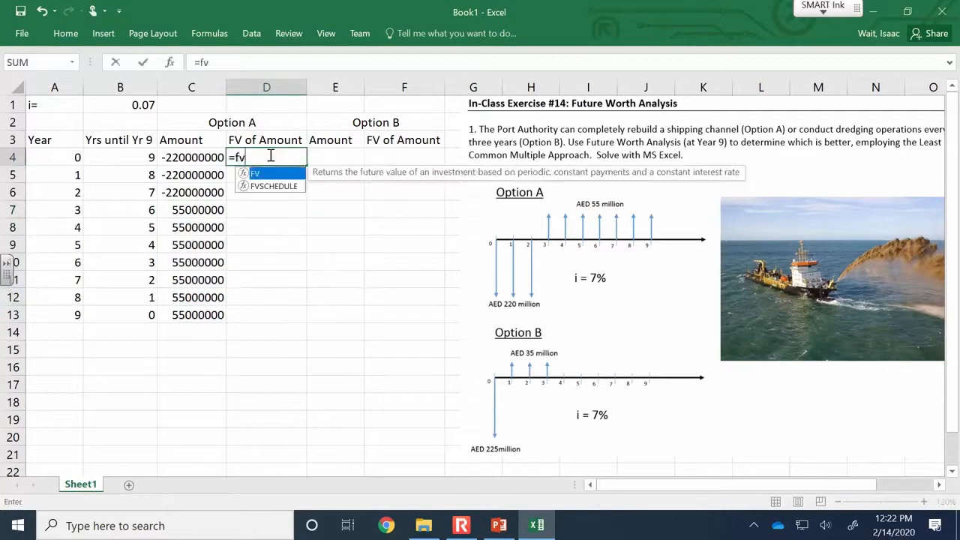
left_click(120, 106)
key("F4")
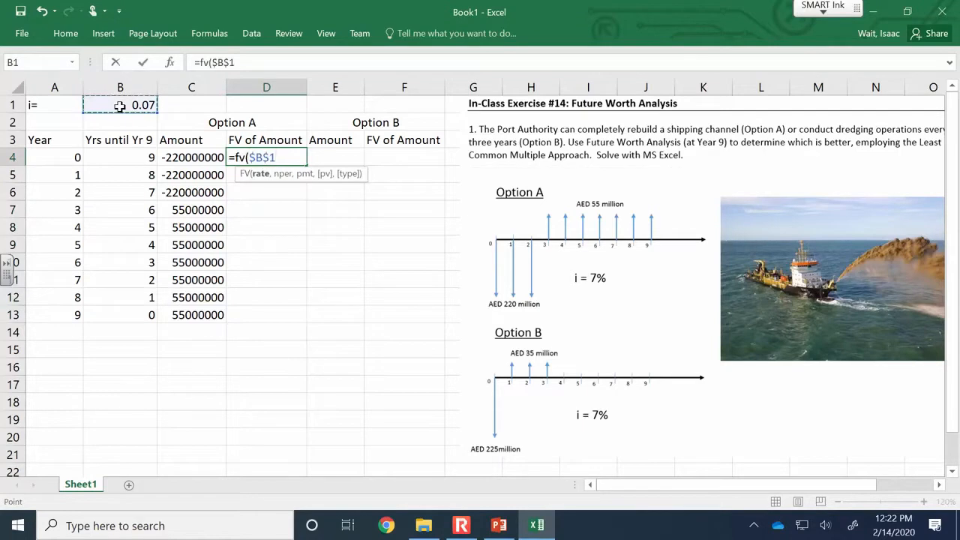
type(",")
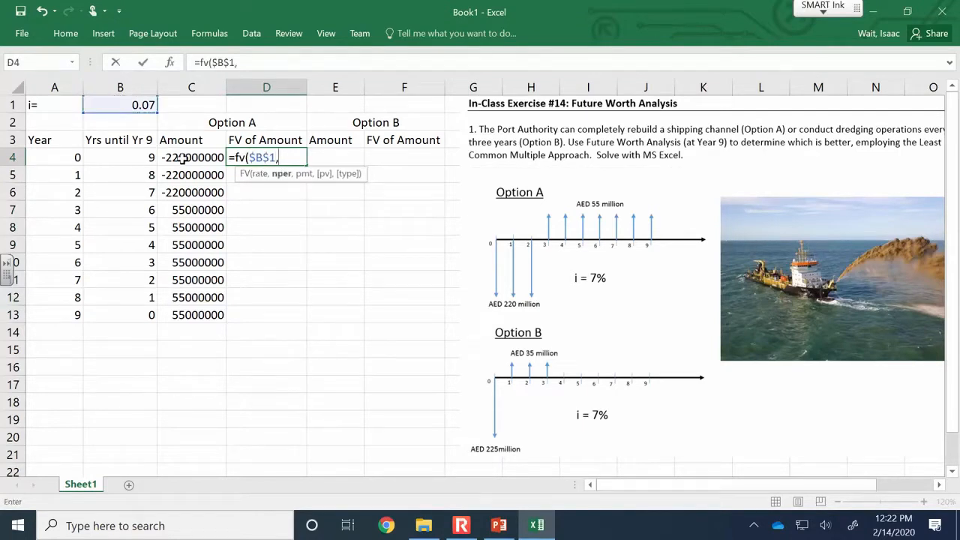
left_click(147, 158)
type(",,")
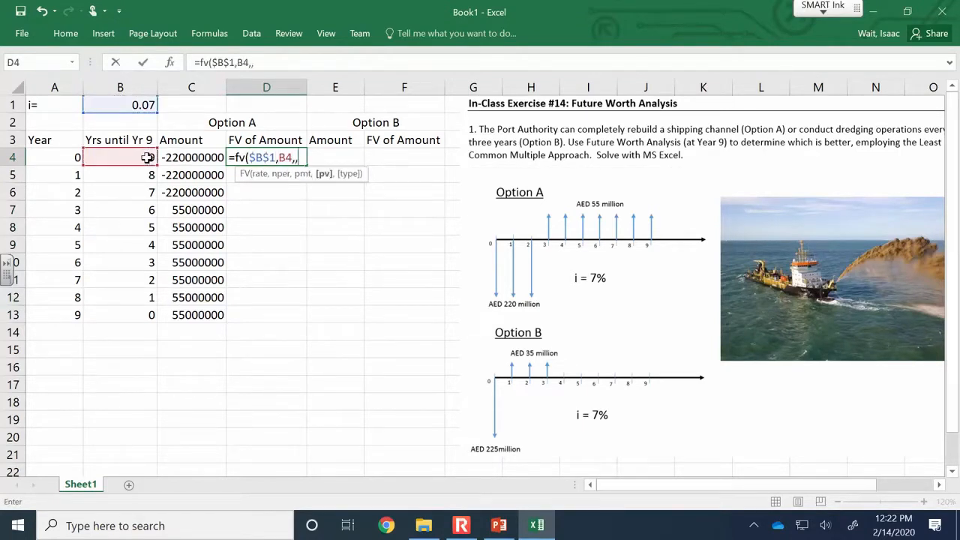
type("-")
left_click(174, 156)
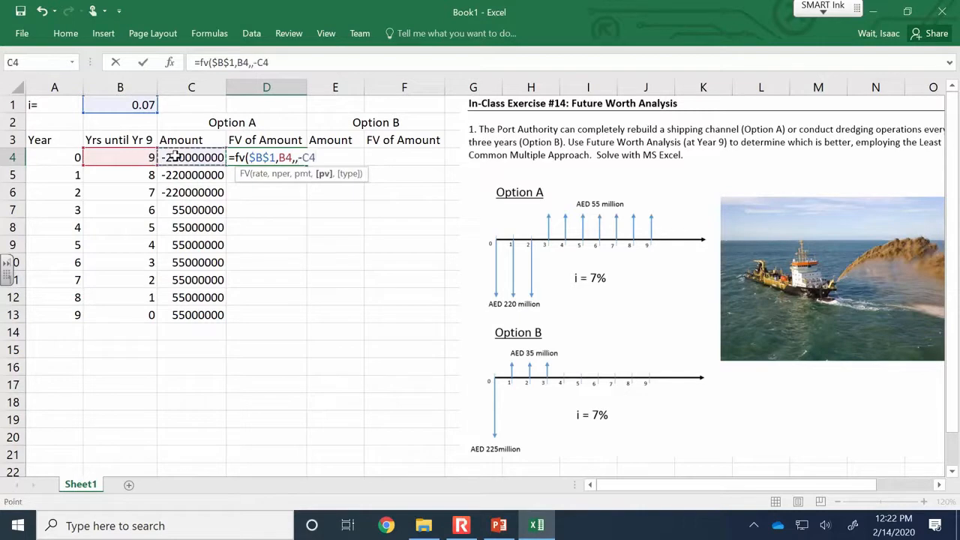
type(")")
key("Return")
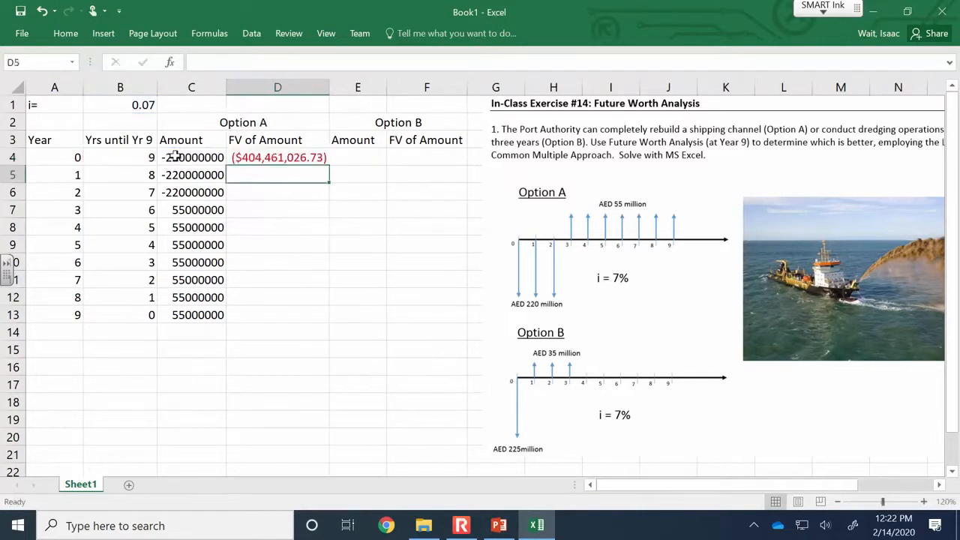
- Format C4:F13 as Currency with no decimal places and center the values horizontally
left_click_drag(165, 155, 398, 317)
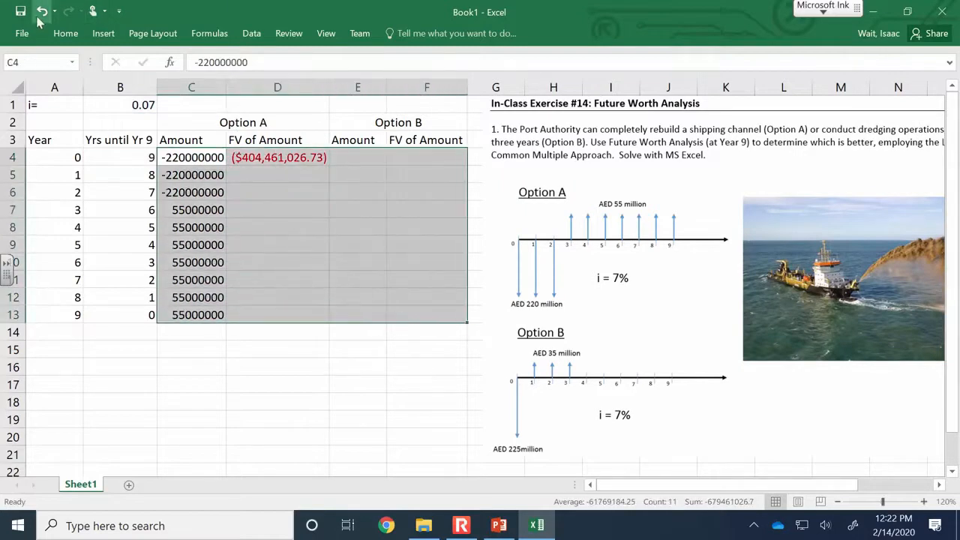
left_click(65, 33)
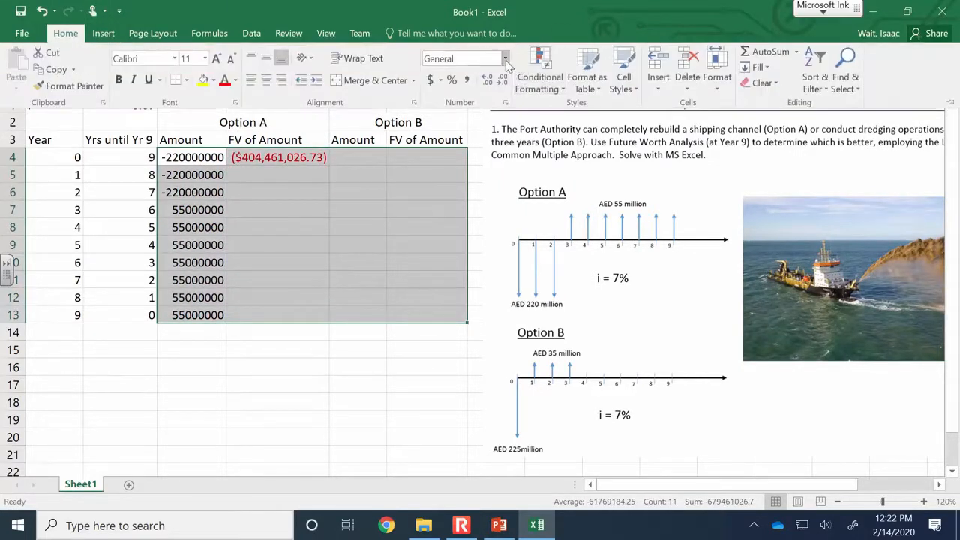
left_click(505, 58)
left_click(495, 136)
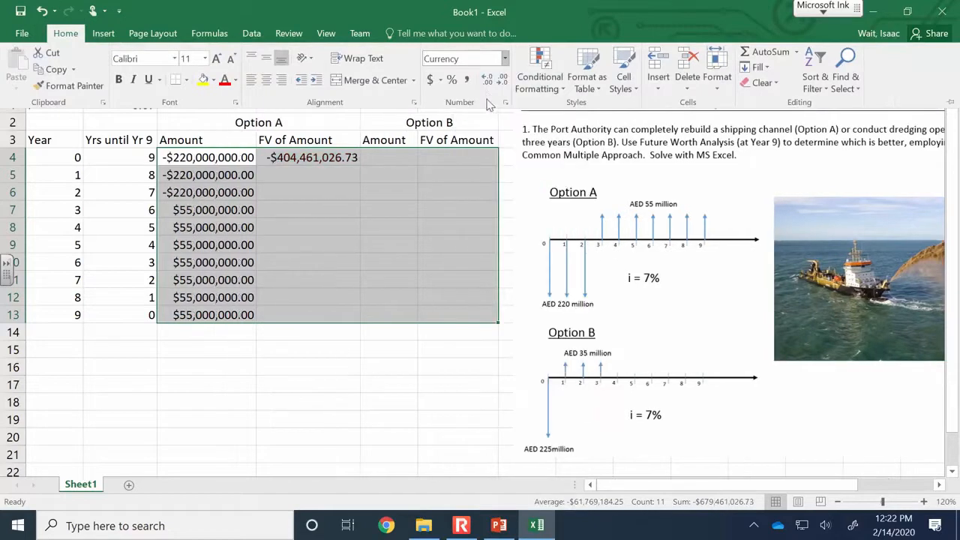
left_click(501, 80)
left_click(501, 80)
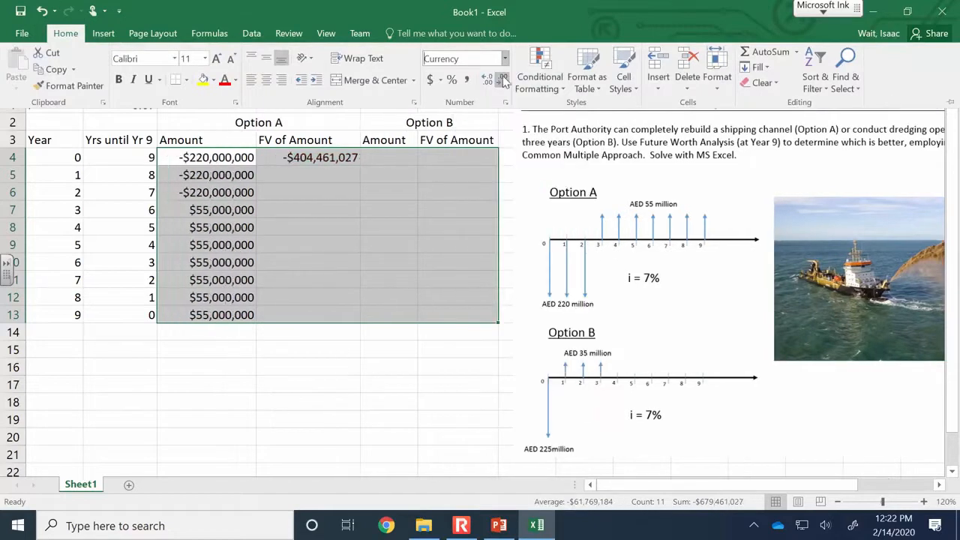
left_click(266, 80)
key("ctrl+F1")
- Fill the FV formula from D4 down through D13 for all of Option A's years
left_click(323, 198)
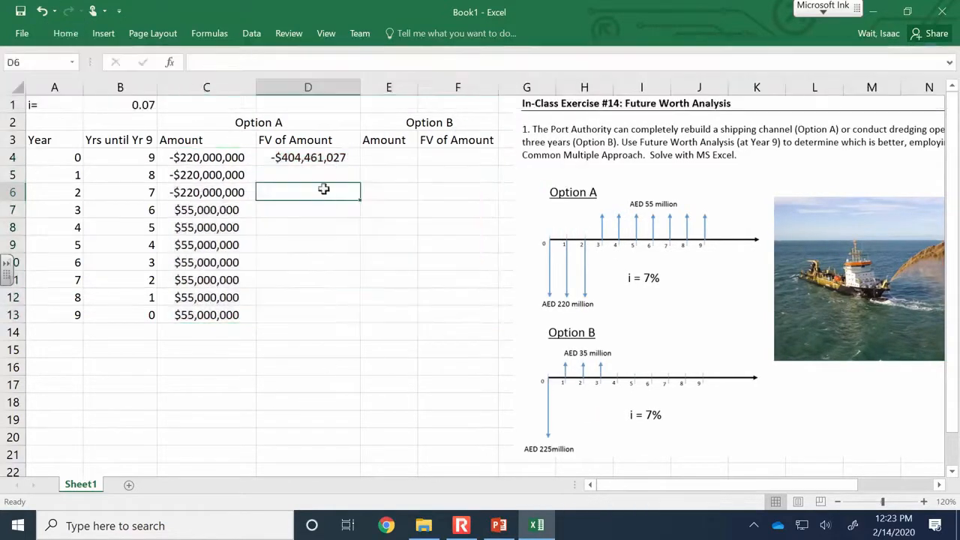
left_click(322, 157)
left_click_drag(359, 166, 333, 322)
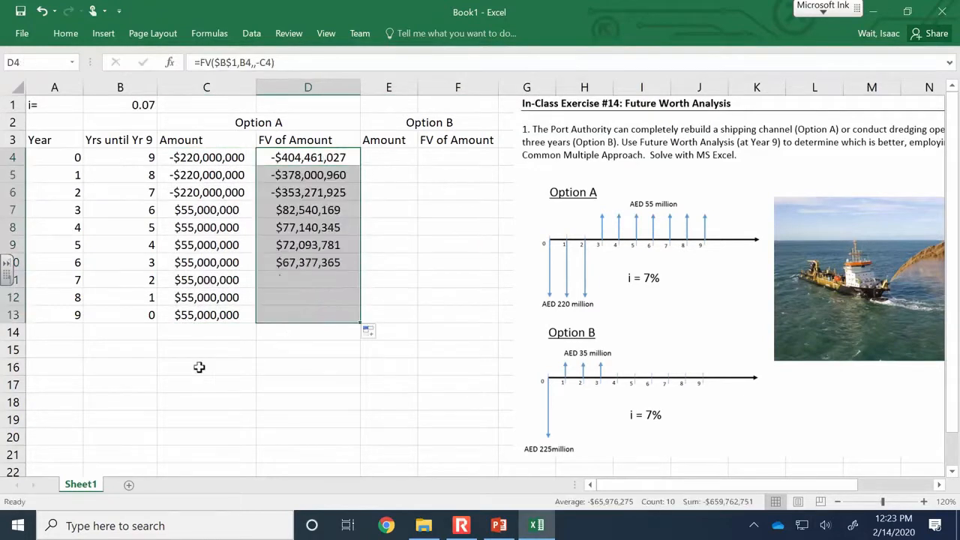
- Label C15 as "SUM:" and total Option A's future values in D15 with =SUM(D4:D13)
left_click(207, 349)
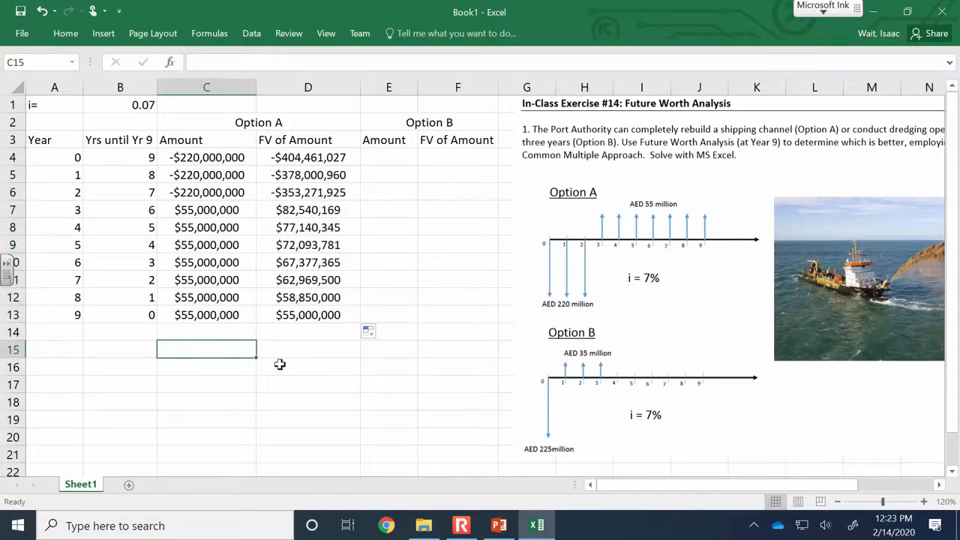
type("SUM:")
key("Tab")
type("=sum(")
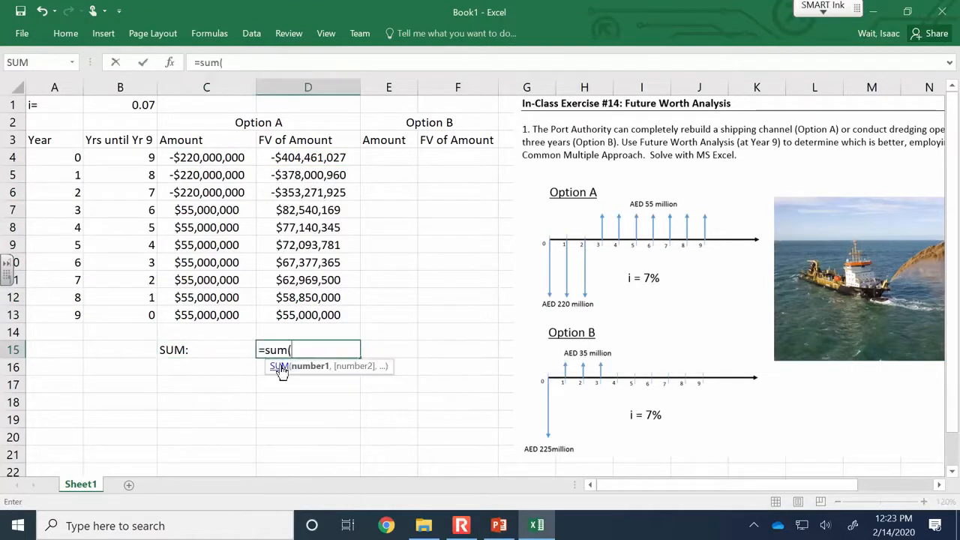
key("Up")
key("Up")
key("shift+Up")
key("shift+Up")
key("shift+Up")
key("shift+Up")
key("shift+Up")
key("shift+Up")
key("shift+Up")
key("shift+Up")
key("shift+Up")
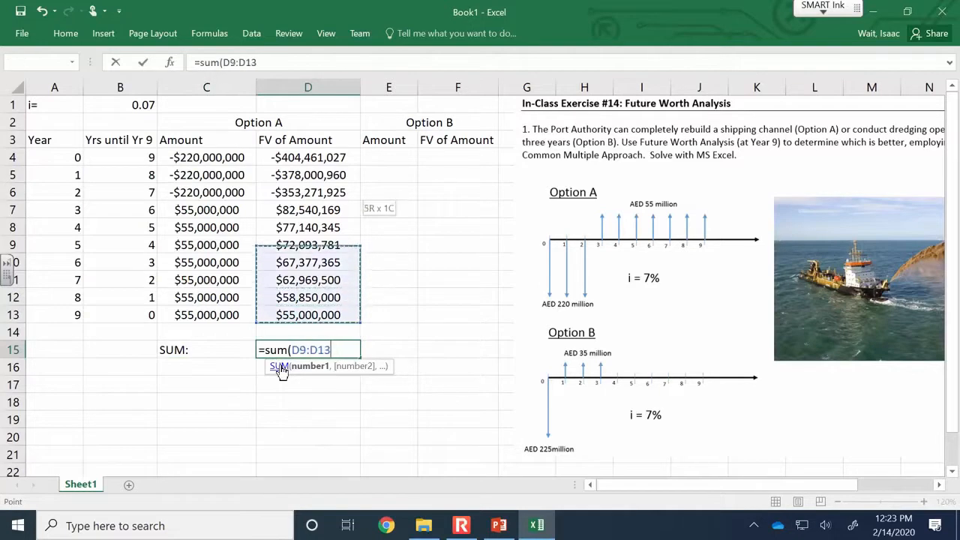
key("Return")
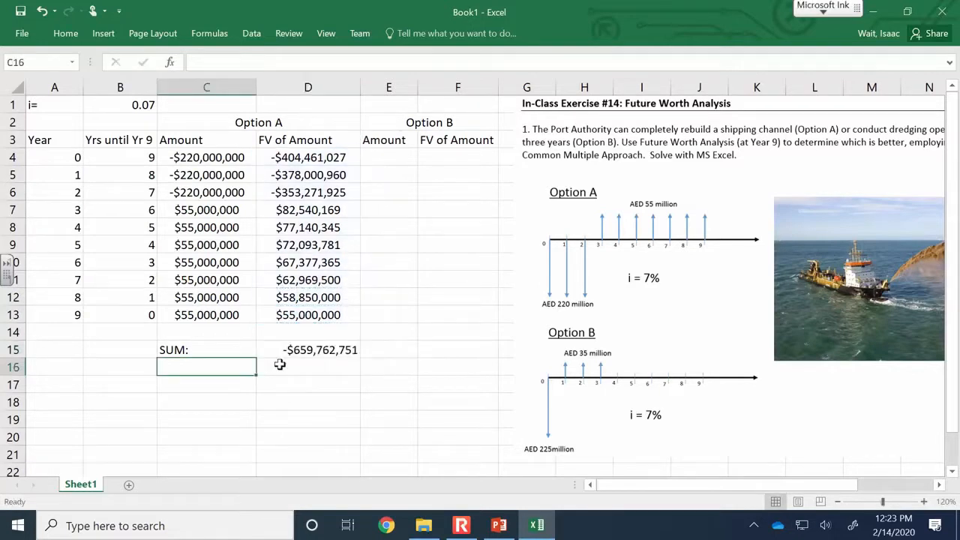
- Center the Option A total in D15 and make it bold
key("Up")
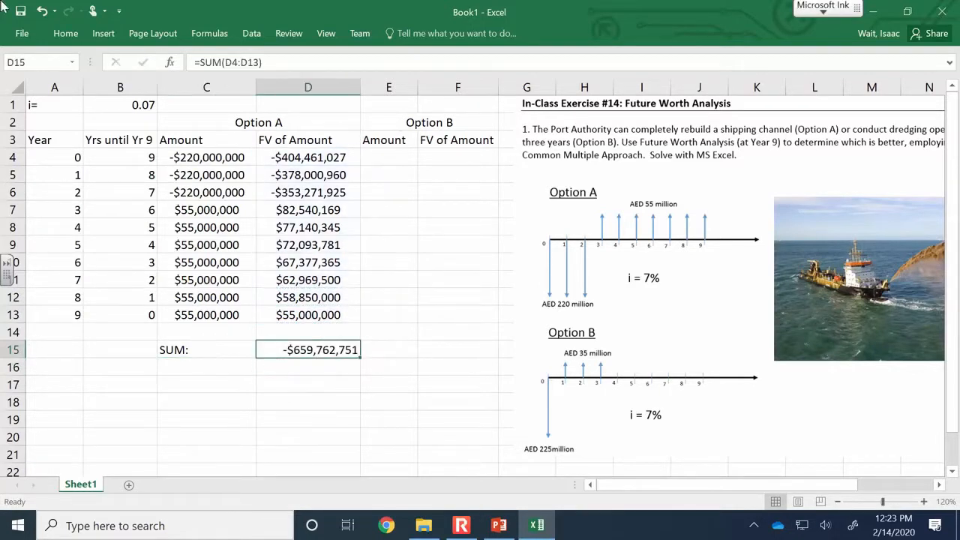
left_click(66, 33)
left_click(267, 80)
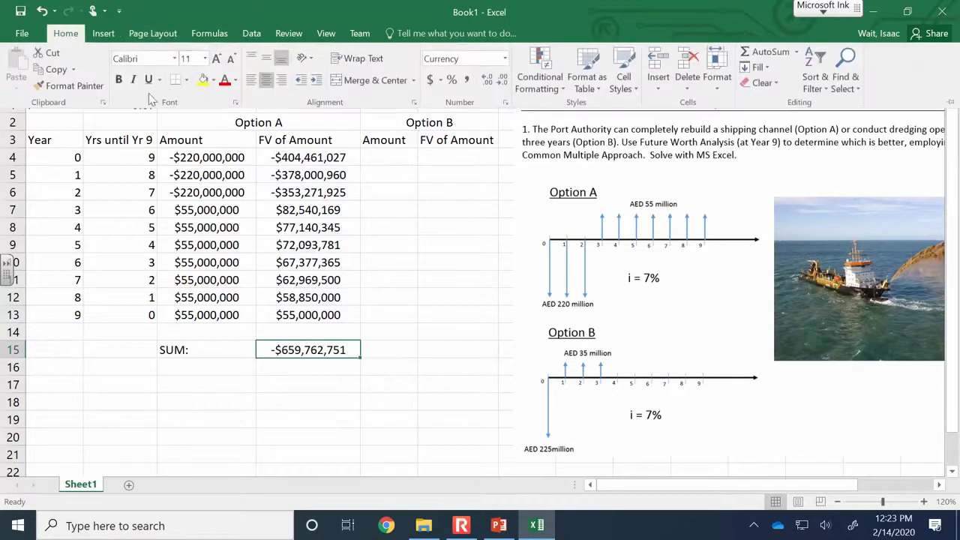
left_click(118, 80)
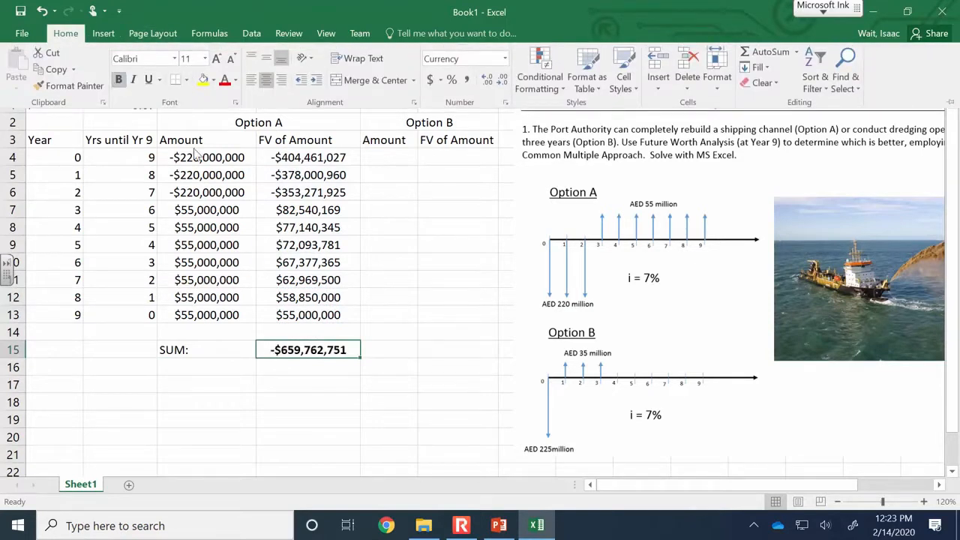
left_click(366, 427)
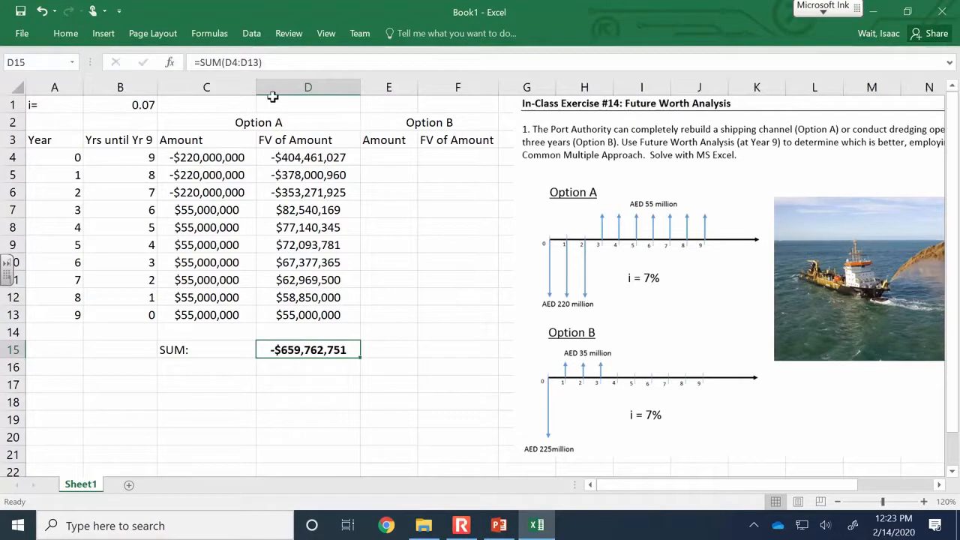
- Give columns C through F one equal width, slightly narrower than column C's current width
left_click(221, 86)
left_click(486, 93, "shift")
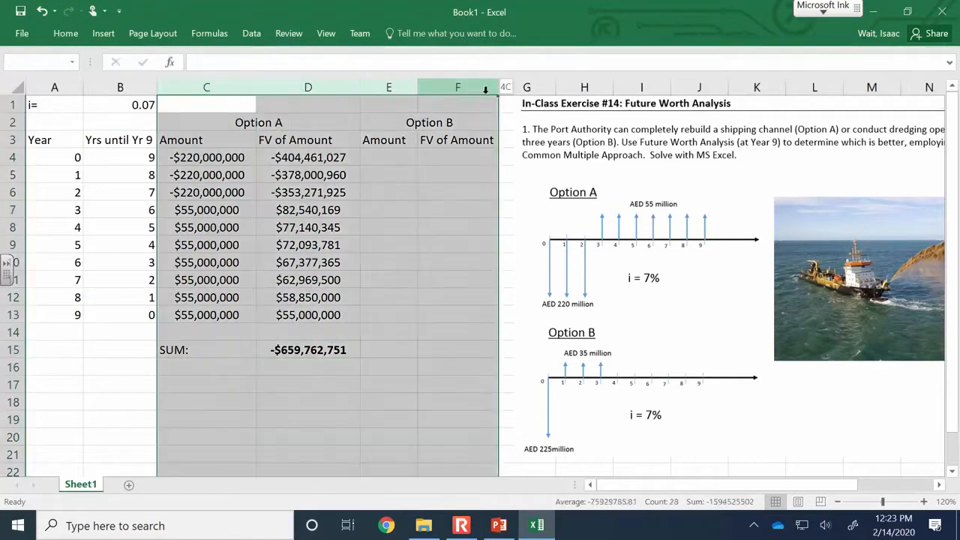
left_click_drag(256, 87, 253, 88)
left_click(433, 224)
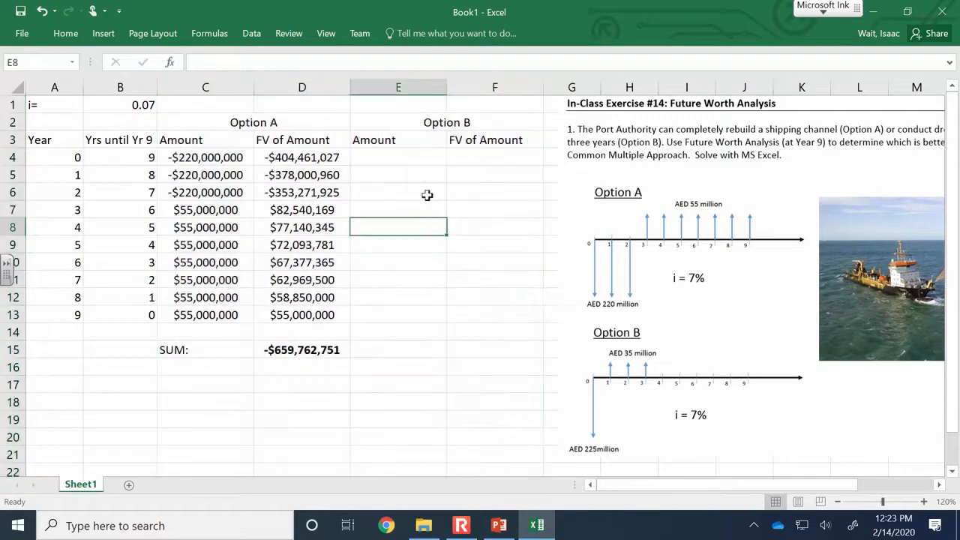
- Enter Option B's amounts for years 0 to 2: -225000000 in E4 and 35000000 in both E5 and E6
left_click(411, 155)
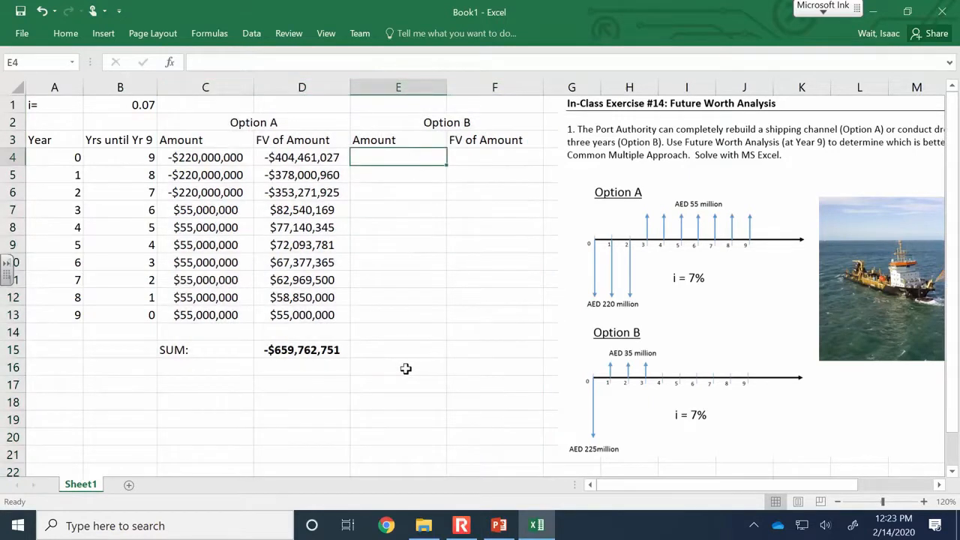
type("-225000000")
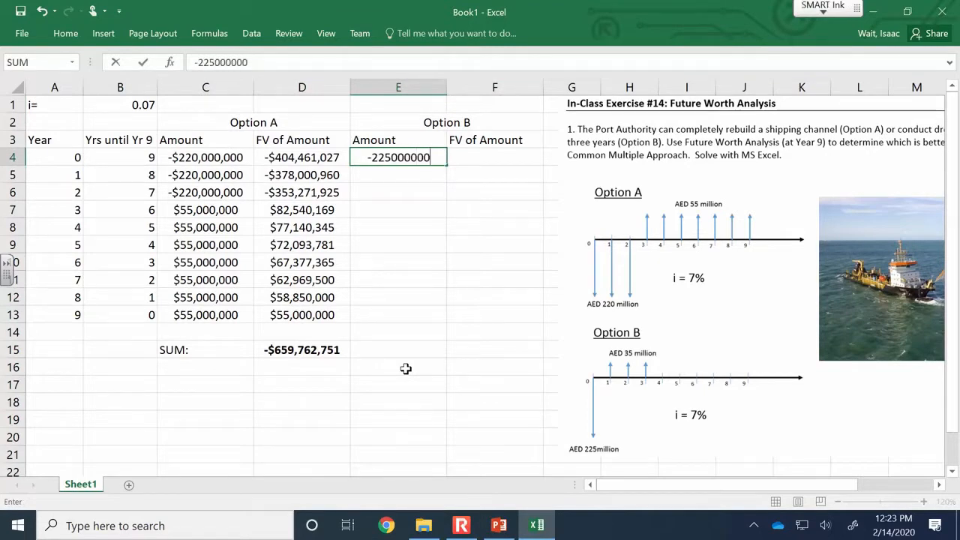
key("Return")
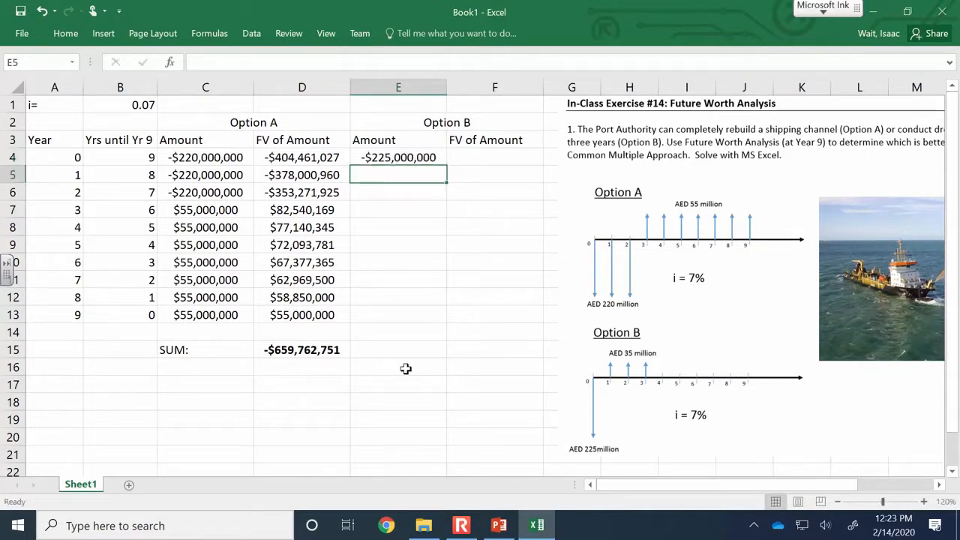
type("35")
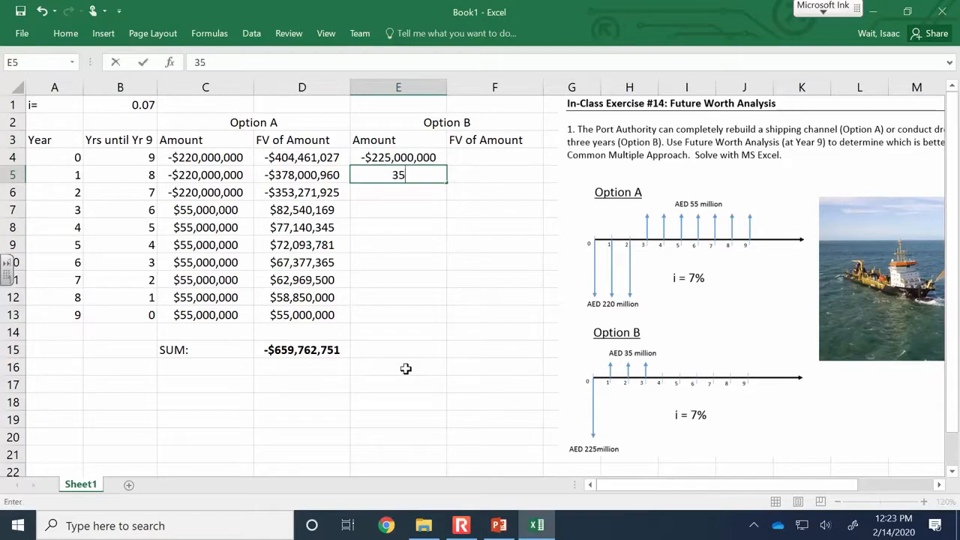
type("000")
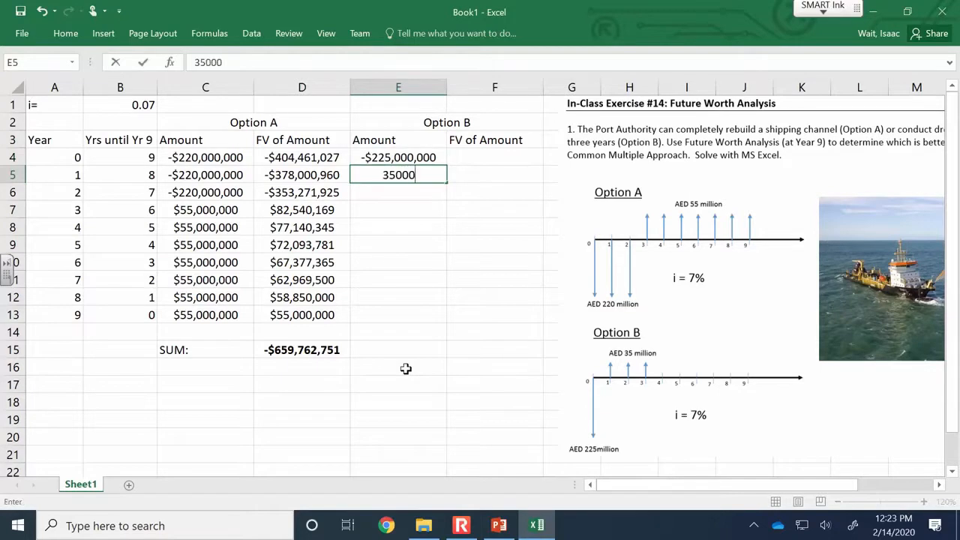
type("0000")
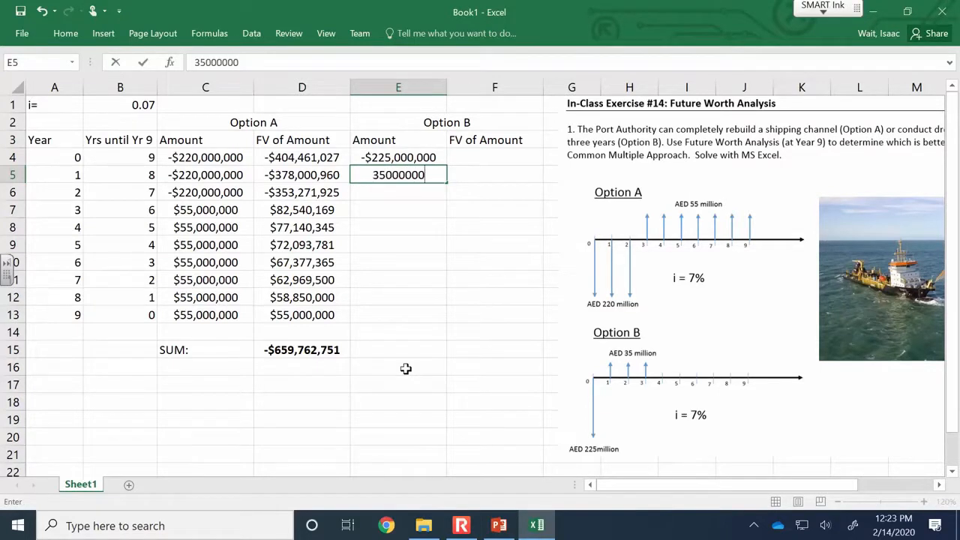
key("Return")
type("35000000")
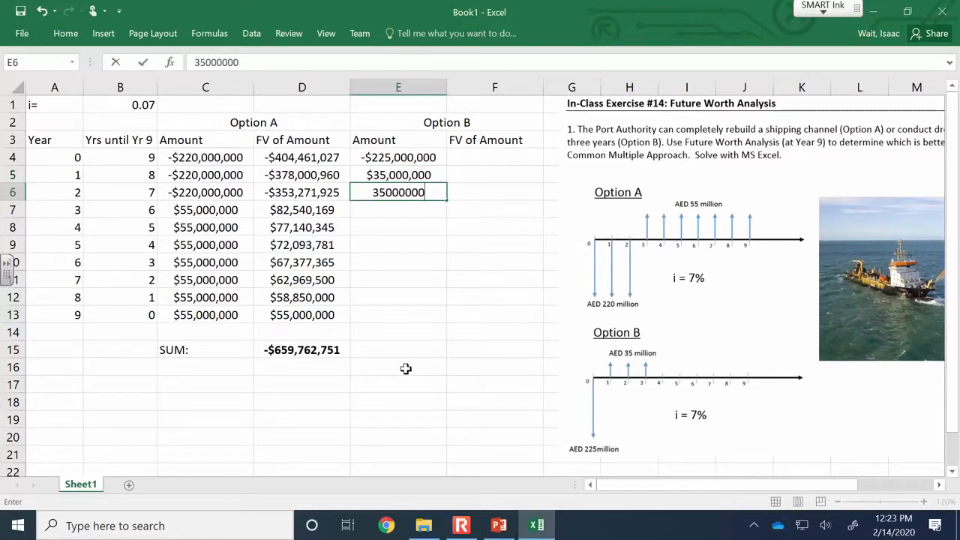
key("Return")
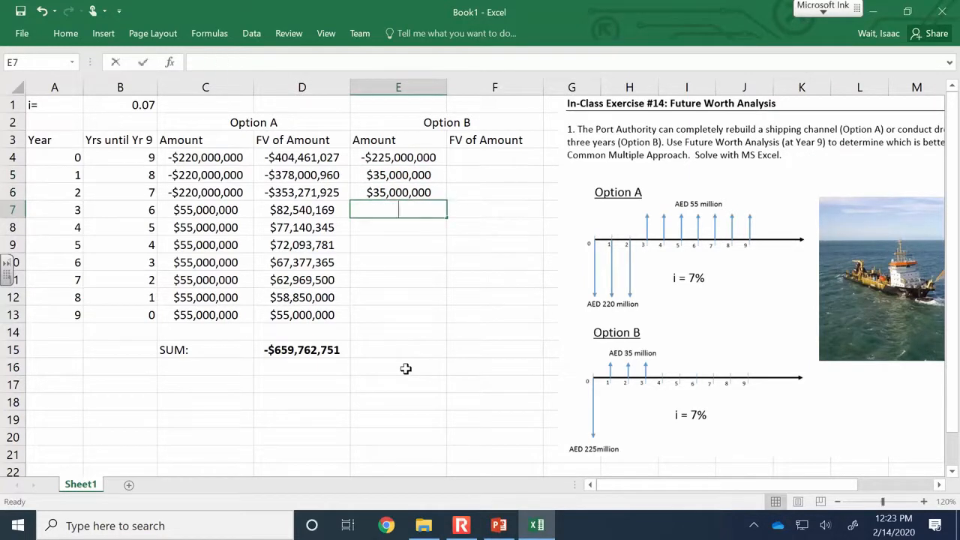
- Enter Option B's year 3 amount in E7 as the formula =-225000000+35000000
type("=-225")
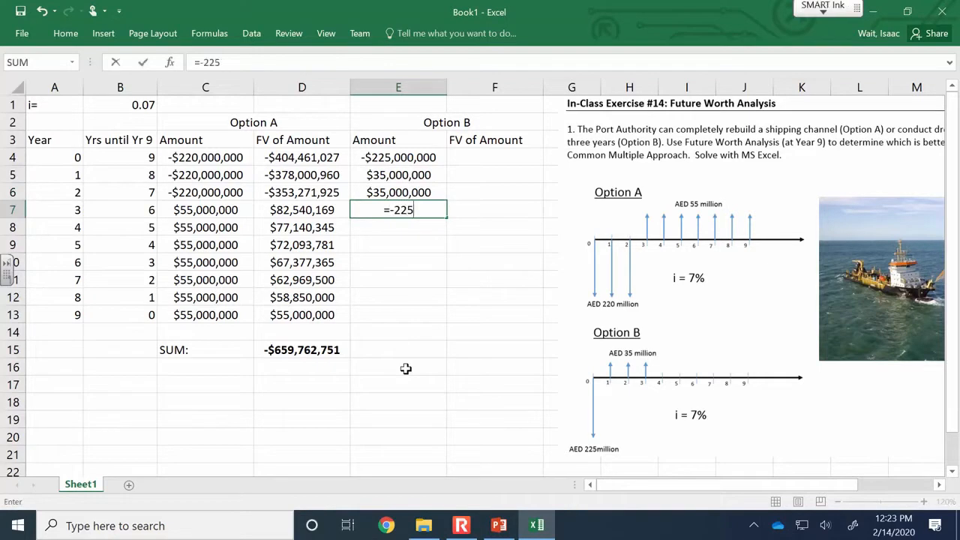
type("000000")
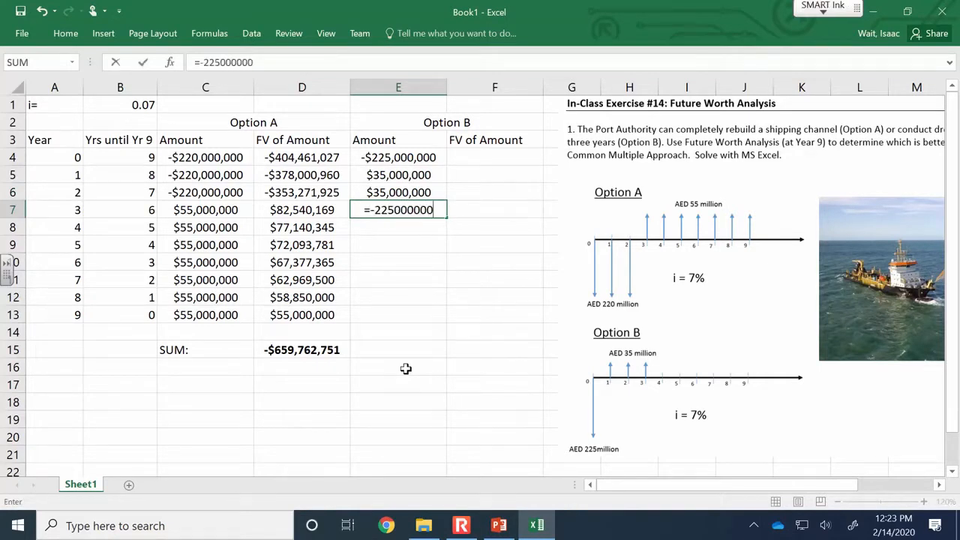
type("+35")
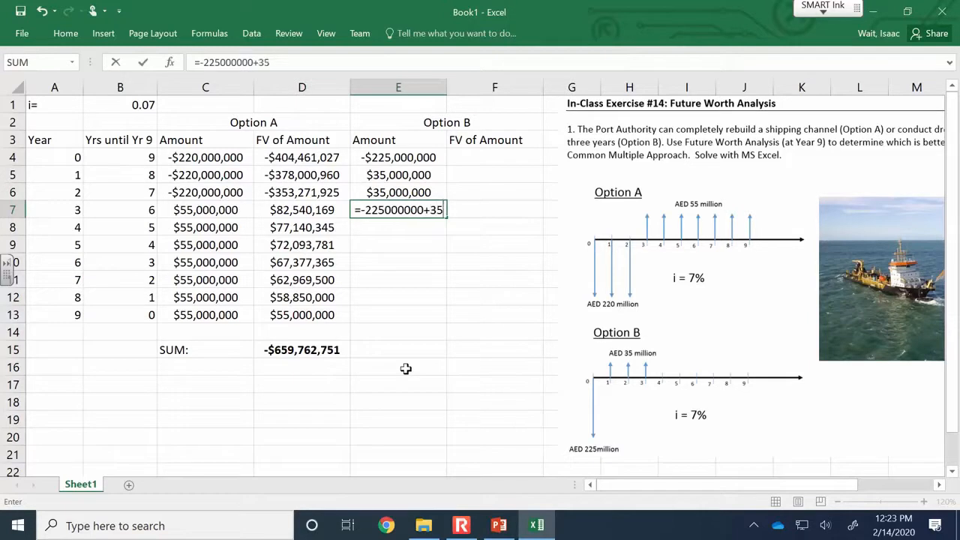
type("000000")
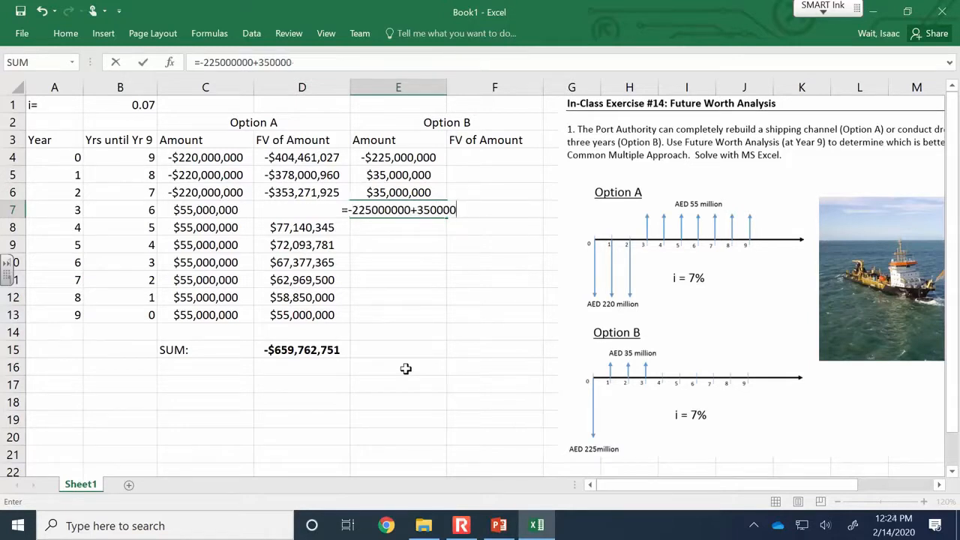
key("Return")
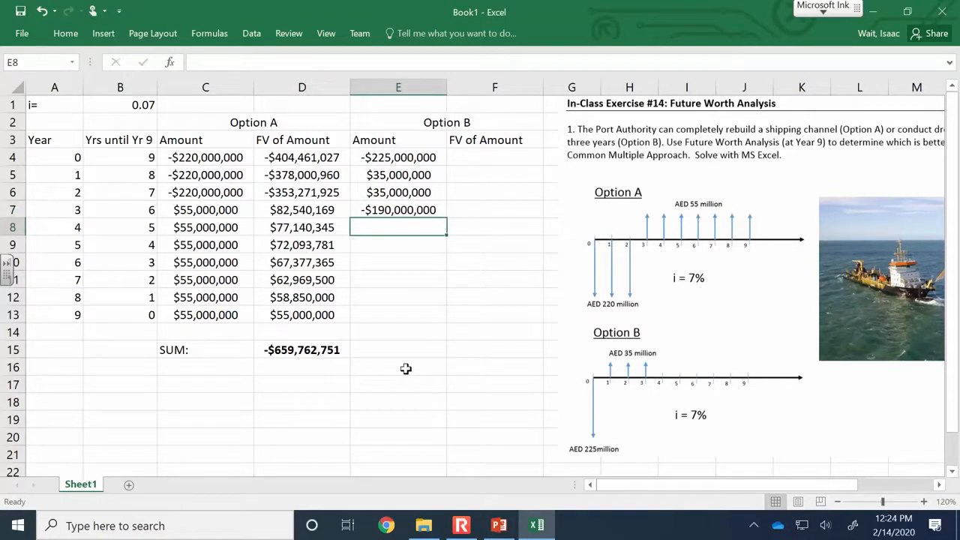
- Copy Option B's amounts for years 1 and 2 (E5:E6) into E8:E9 for years 4 and 5
left_click_drag(384, 175, 390, 192)
key("ctrl+c")
left_click(370, 228)
key("ctrl+v")
left_click(370, 258)
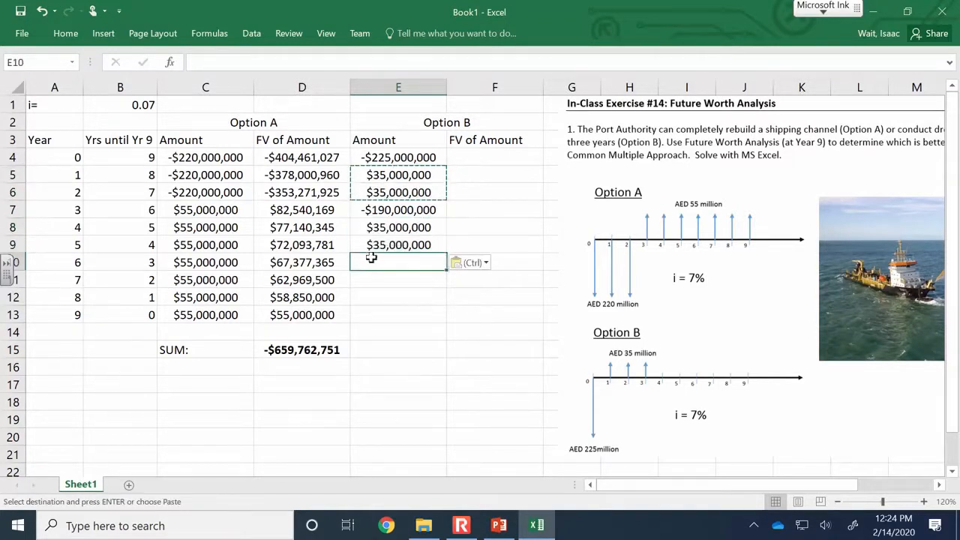
- Copy Option B's year 3 amount from E7 into E10 for year 6
left_click(393, 211)
key("ctrl+c")
left_click(375, 261)
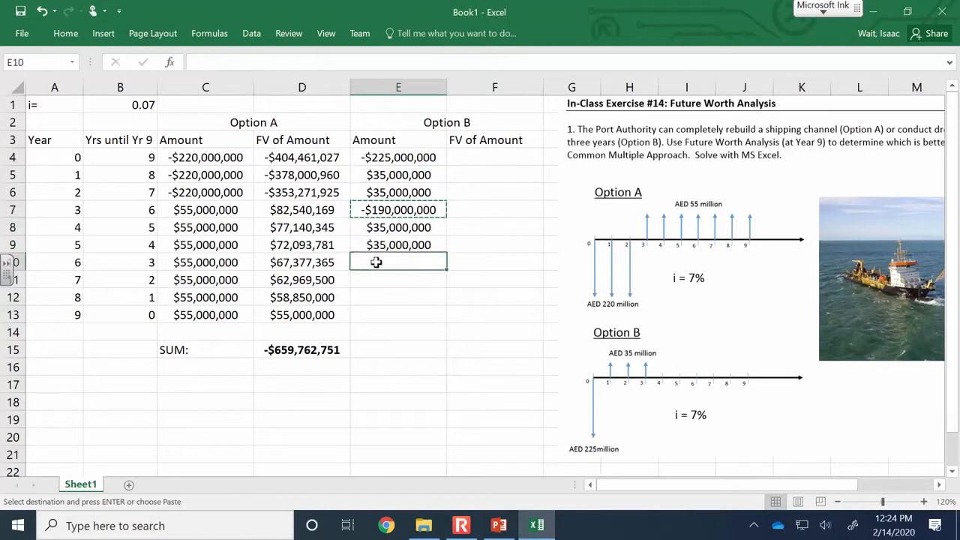
key("ctrl+v")
left_click(374, 276)
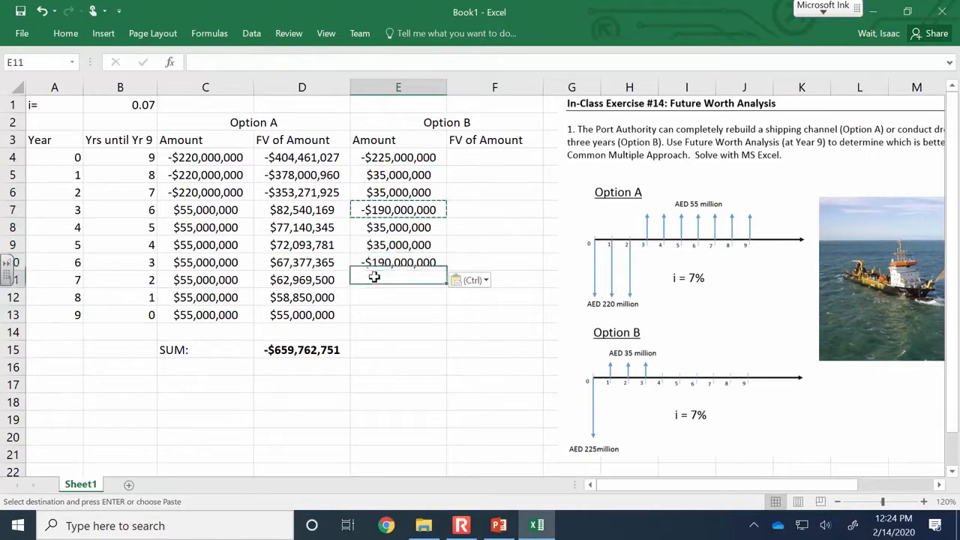
- Copy Option B's amounts for years 4 and 5 (E8:E9) into E11:E12 for years 7 and 8
left_click(393, 233)
left_click_drag(393, 232, 394, 245)
key("ctrl+c")
key("ctrl+q")
left_click(379, 275)
key("ctrl+v")
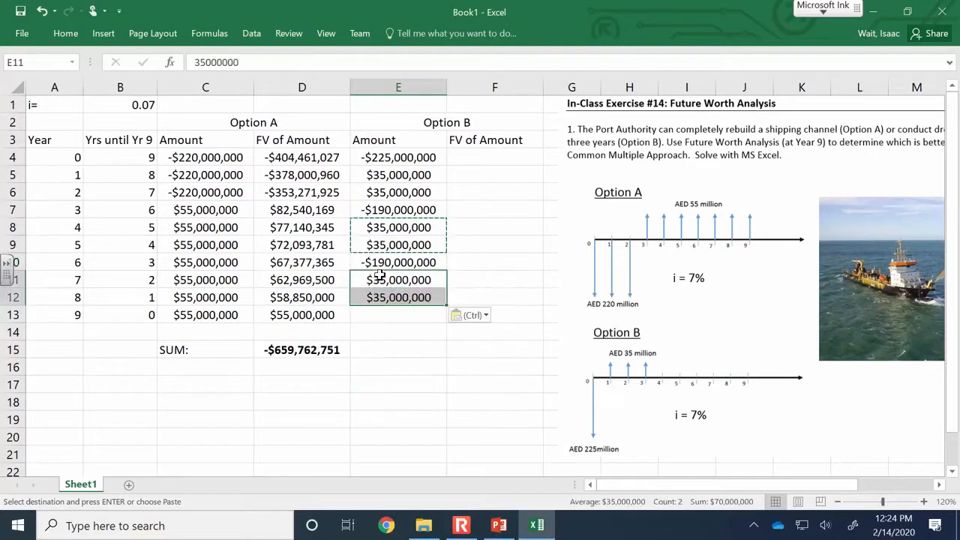
- Enter 35,000,000 in E13 as Option B's year 9 amount
left_click(362, 308)
type("35")
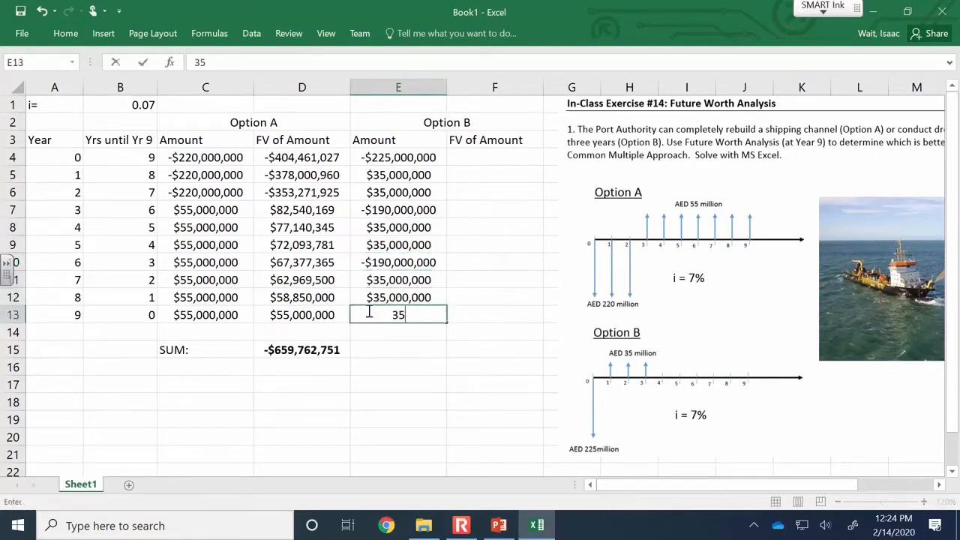
type(",000,000")
key("Return")
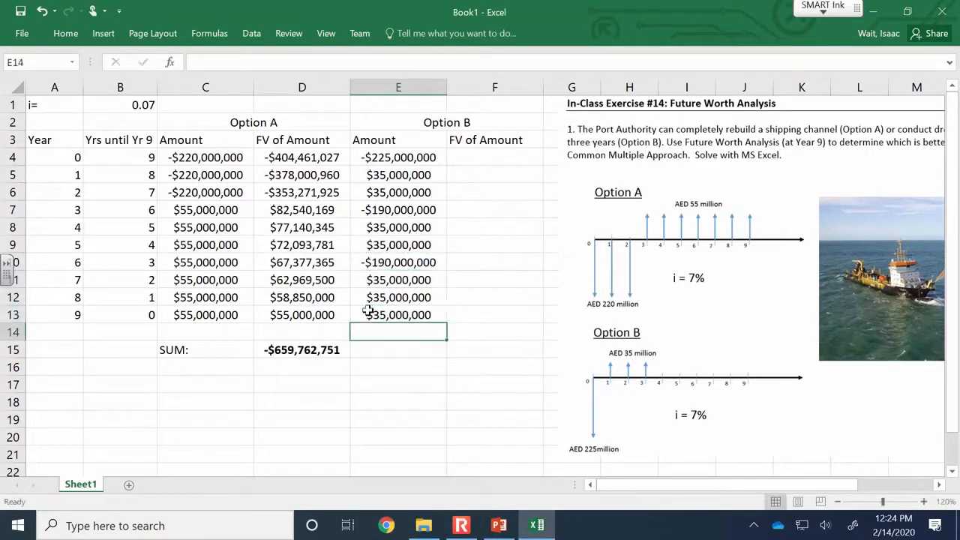
- Calculate Option B's year 0 future value in F4 with =FV(B1,B4,,-E4)
left_click(486, 157)
type("=fv(")
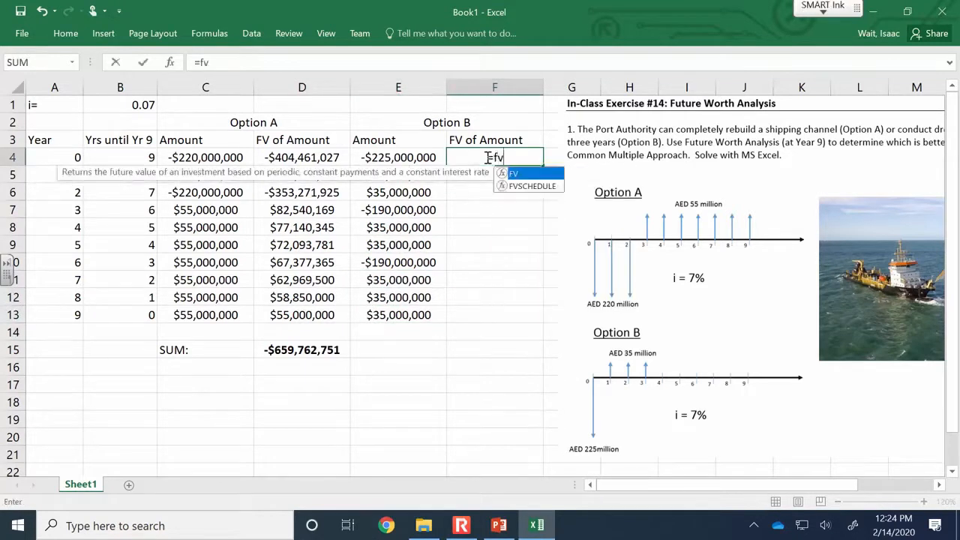
left_click(131, 106)
type(",")
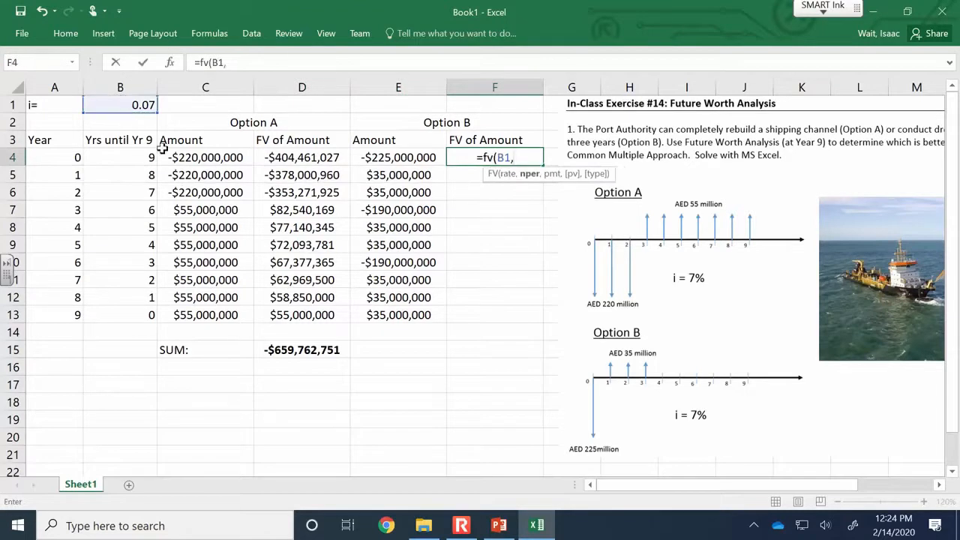
left_click(150, 159)
type(",,-")
left_click(366, 159)
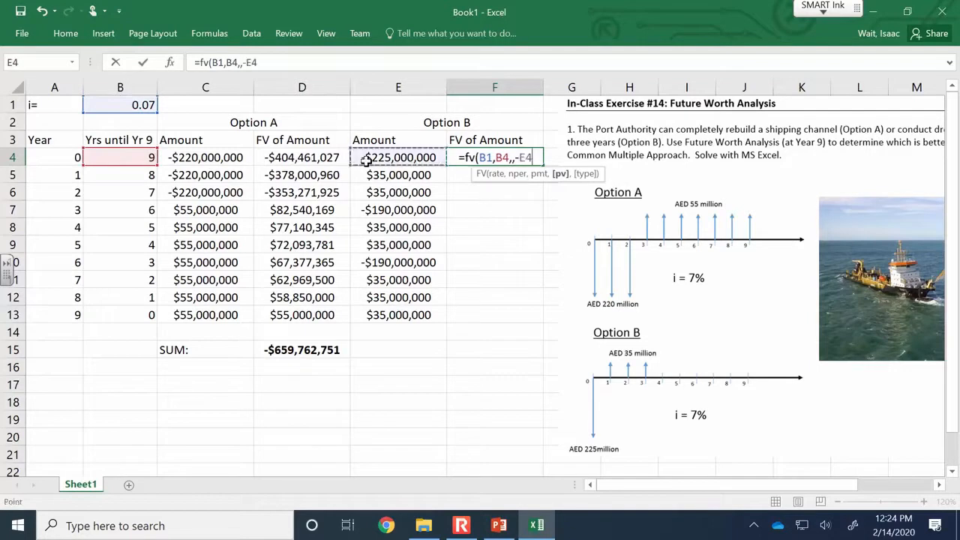
type(")")
key("Return")
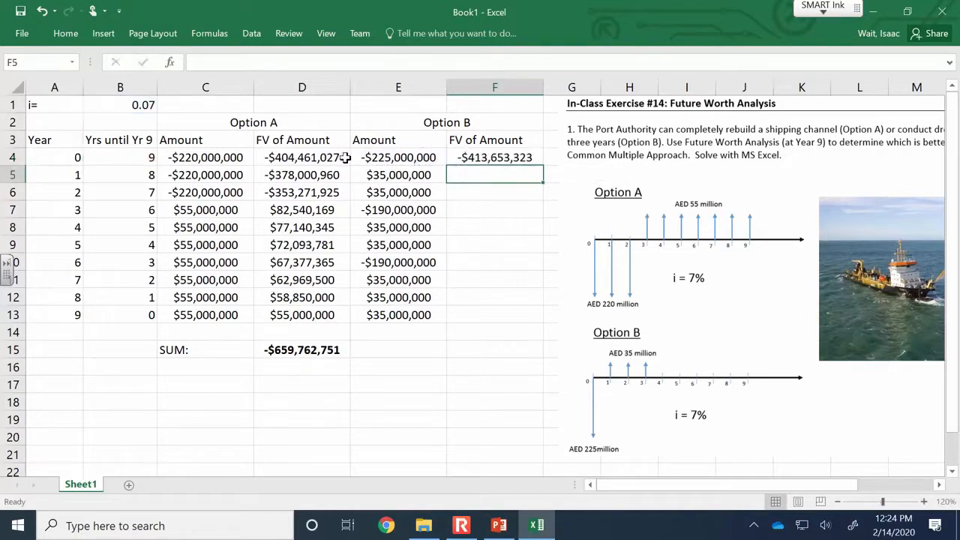
- Try to fill the future value formula from F4 down through F13
left_click(510, 157)
left_click_drag(544, 163, 523, 319)
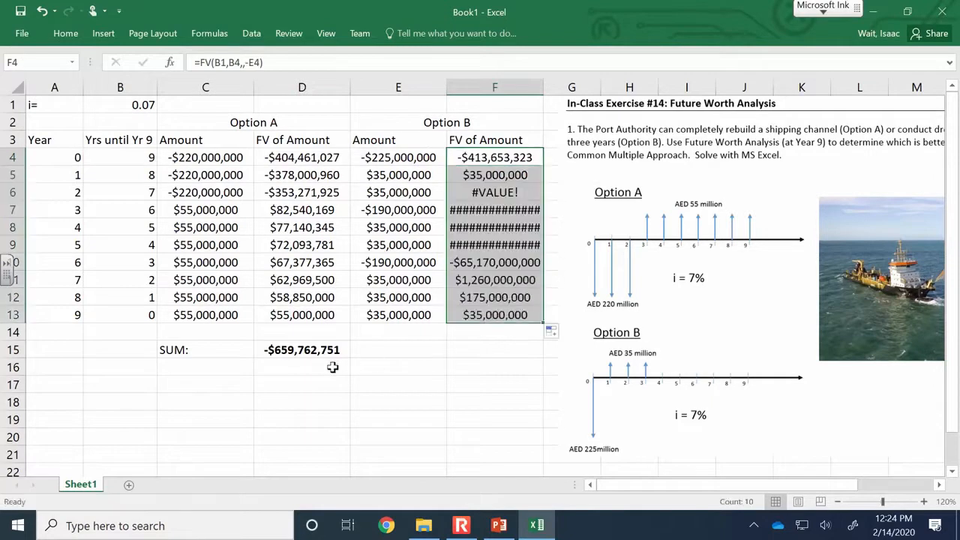
- Make the interest rate reference in F4 absolute as $B$1 and refill the formula down to F13
left_click(506, 157)
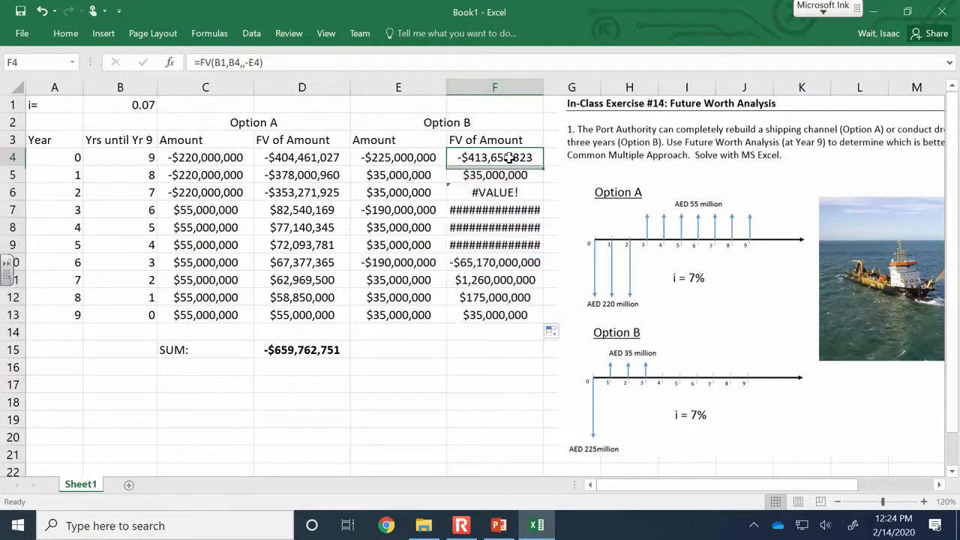
left_click(250, 62)
left_click(222, 63)
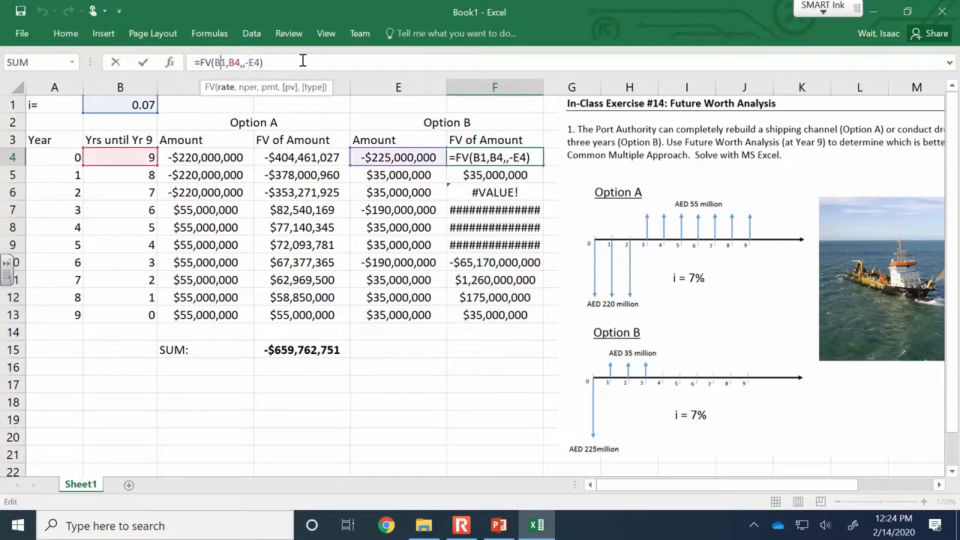
key("F4")
left_click(304, 62)
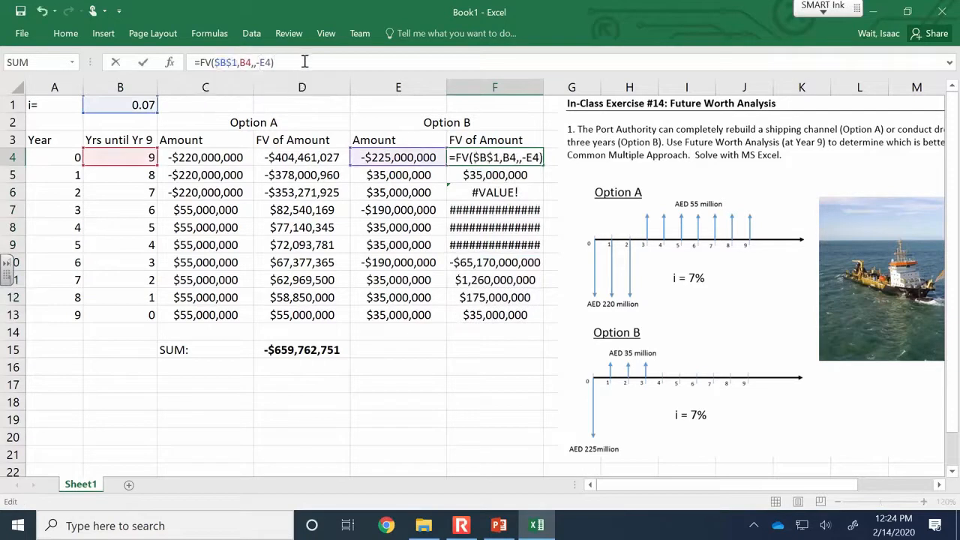
key("Return")
left_click(484, 157)
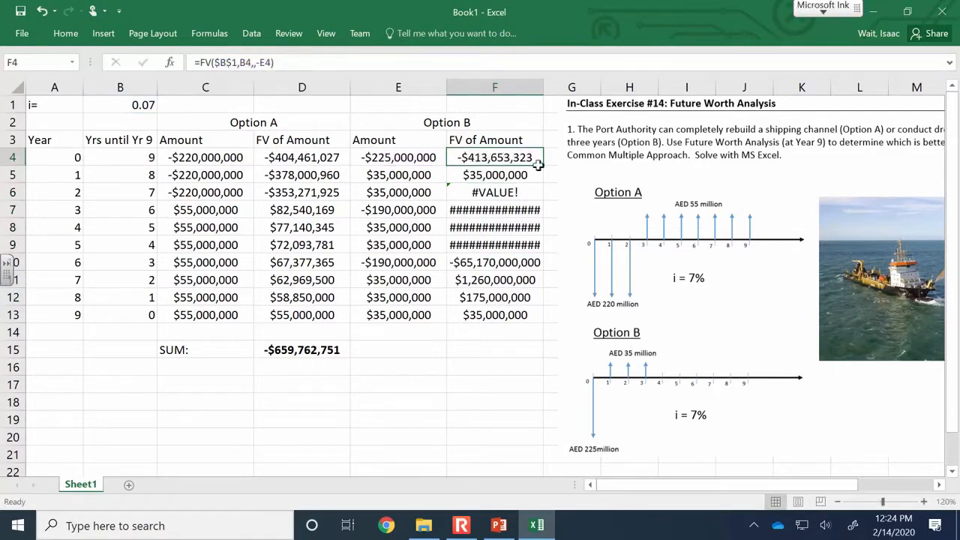
double_click(546, 164)
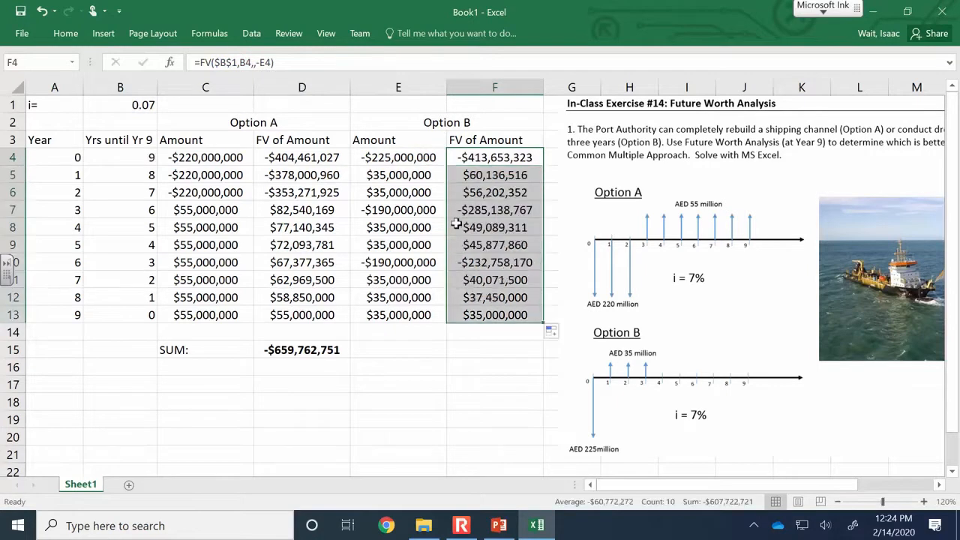
- Copy Option A's bold total formula from D15 to F15 to sum Option B's future values
left_click(328, 348)
key("ctrl+c")
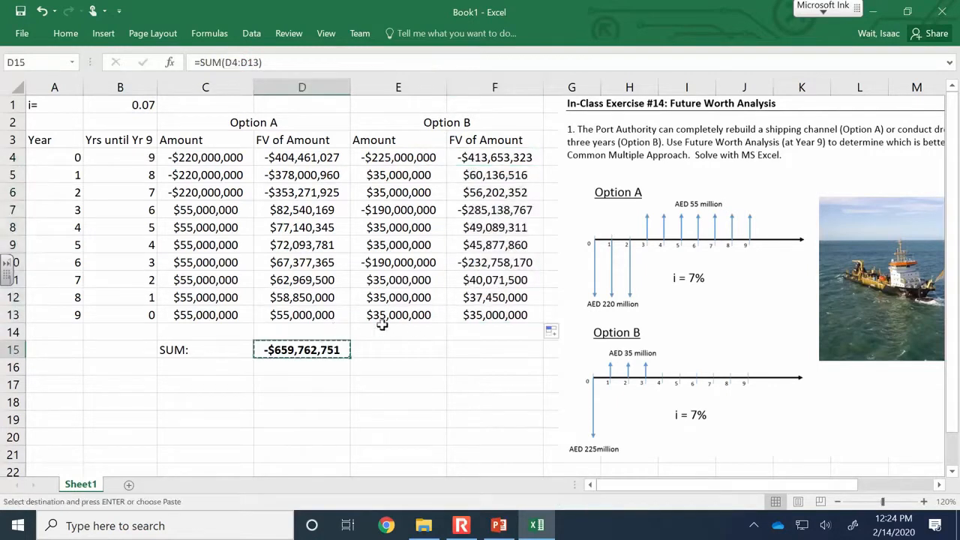
left_click(455, 344)
key("ctrl+v")
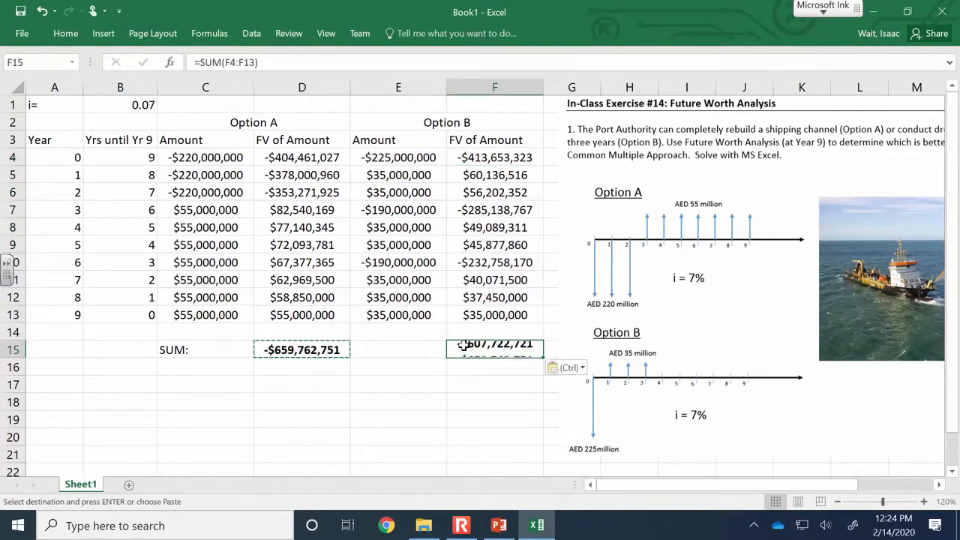
double_click(402, 378)
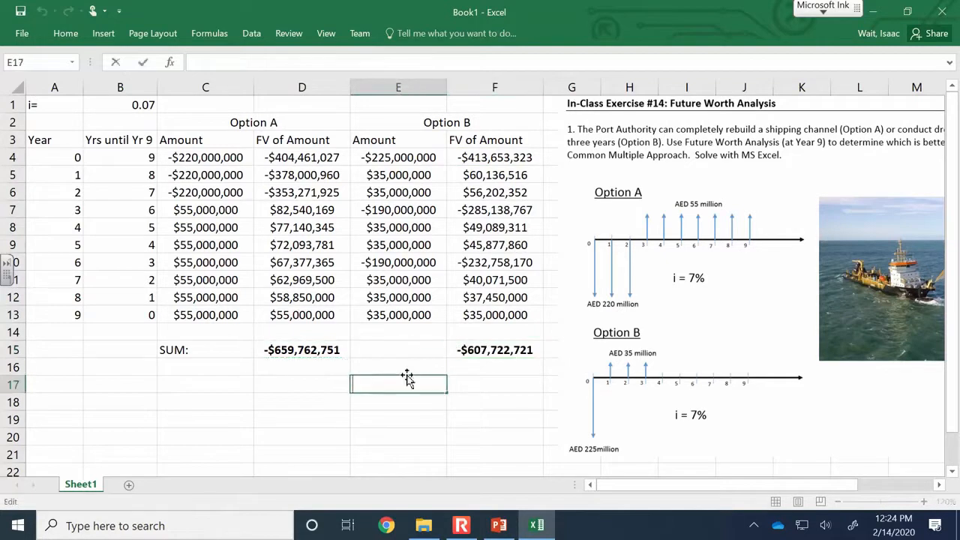
- Write the conclusion in D17:D18: "Option B is better - it costs less. If we *MUST* do" / "the project, then select Option B."
left_click(312, 383)
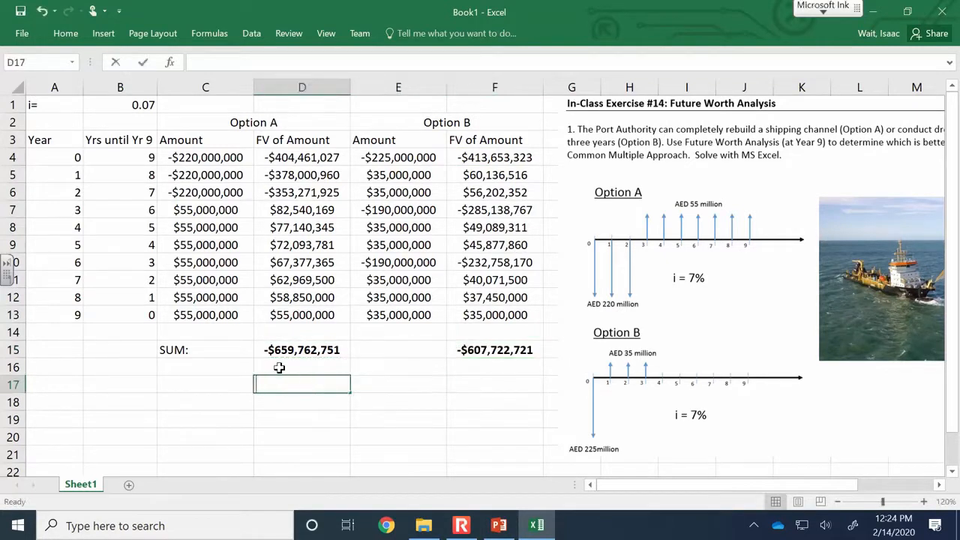
type("OPtion B is better - it costs less.  If we *MUST* do")
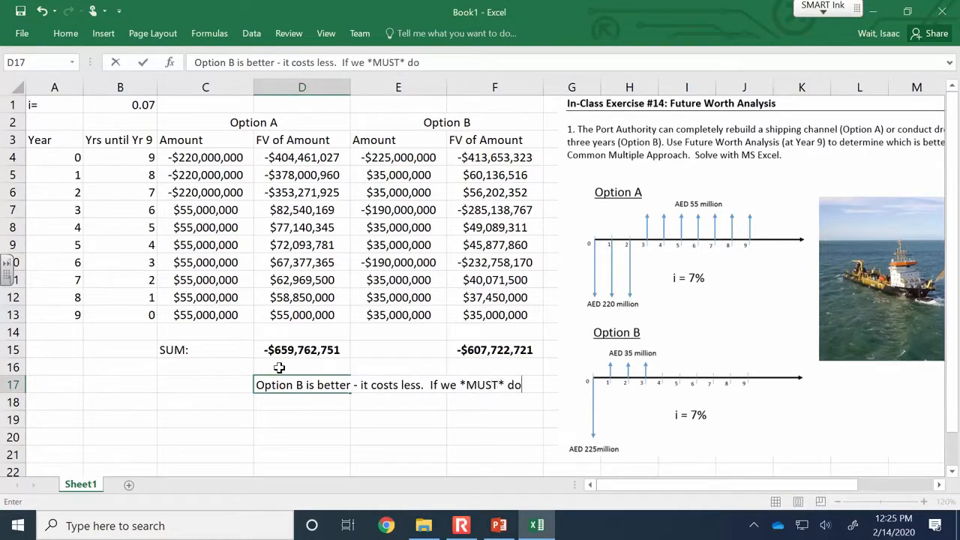
key("Return")
type("the projec")
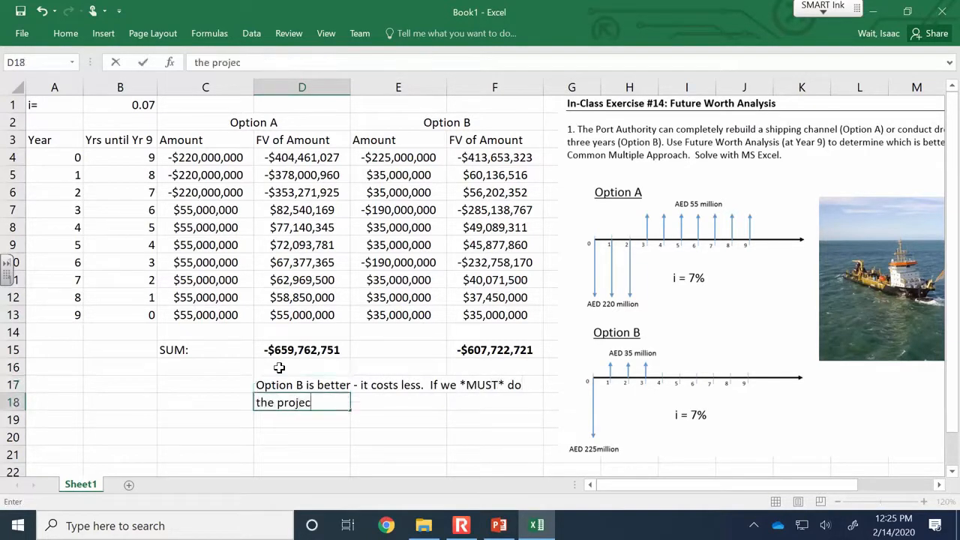
type("t, then sele")
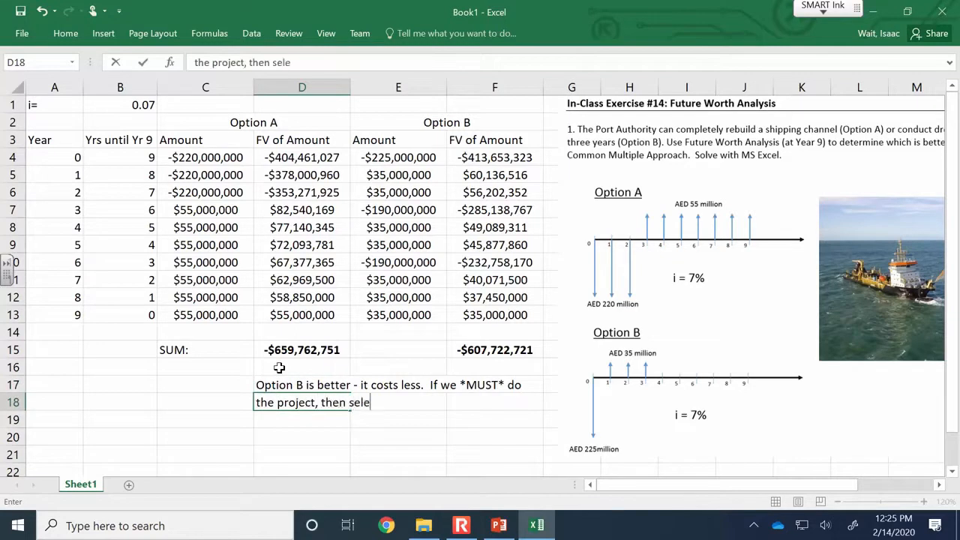
type("ct Option B.")
key("Return")
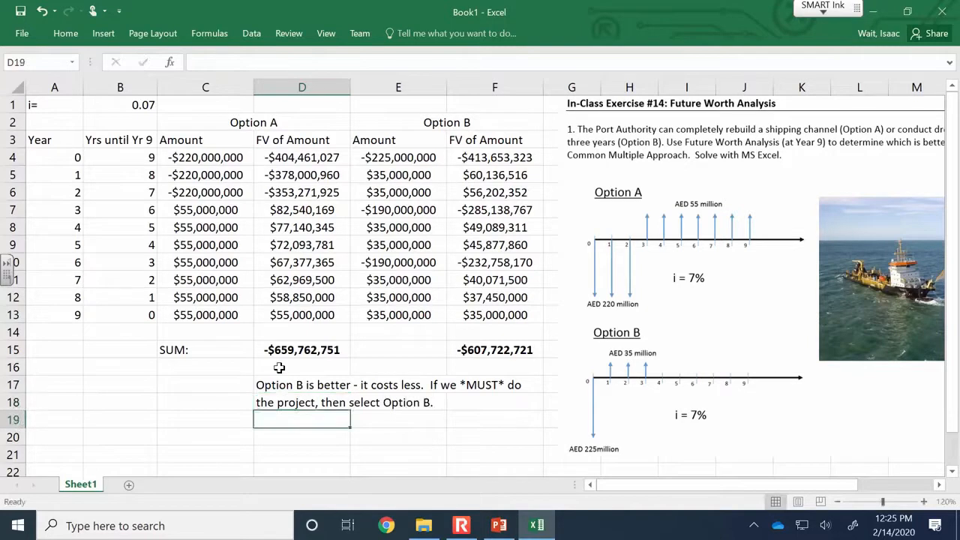
- Italicize the two-line conclusion in D17:D18
key("Up")
key("shift+Up")
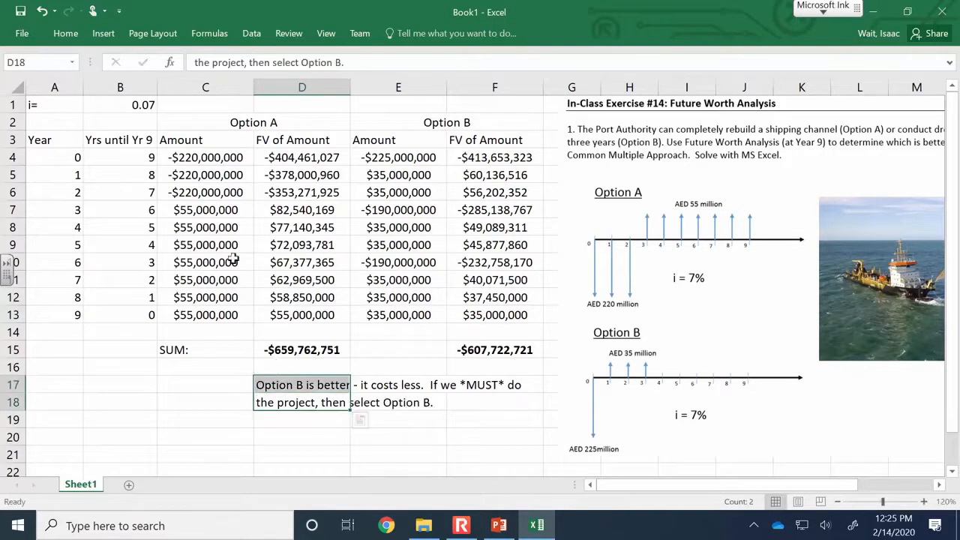
left_click(65, 33)
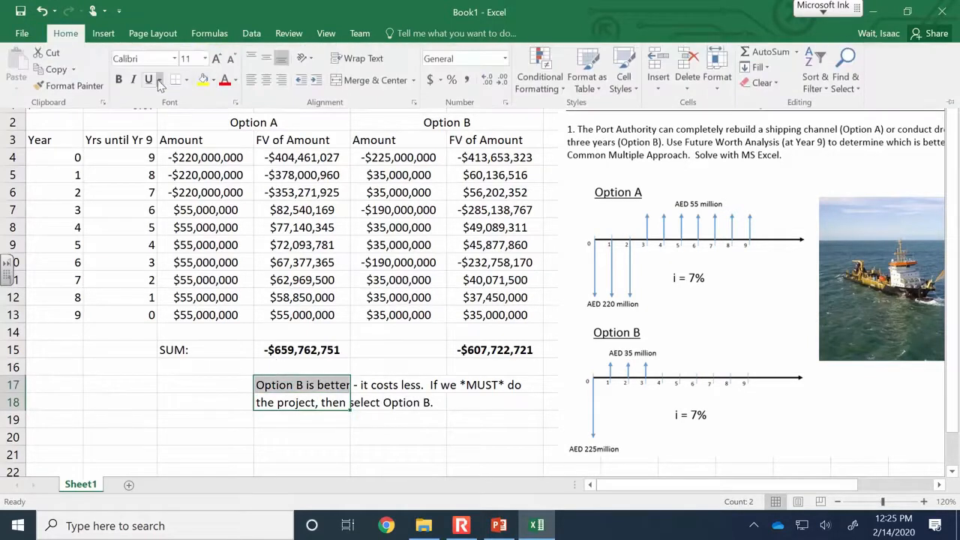
left_click(135, 81)
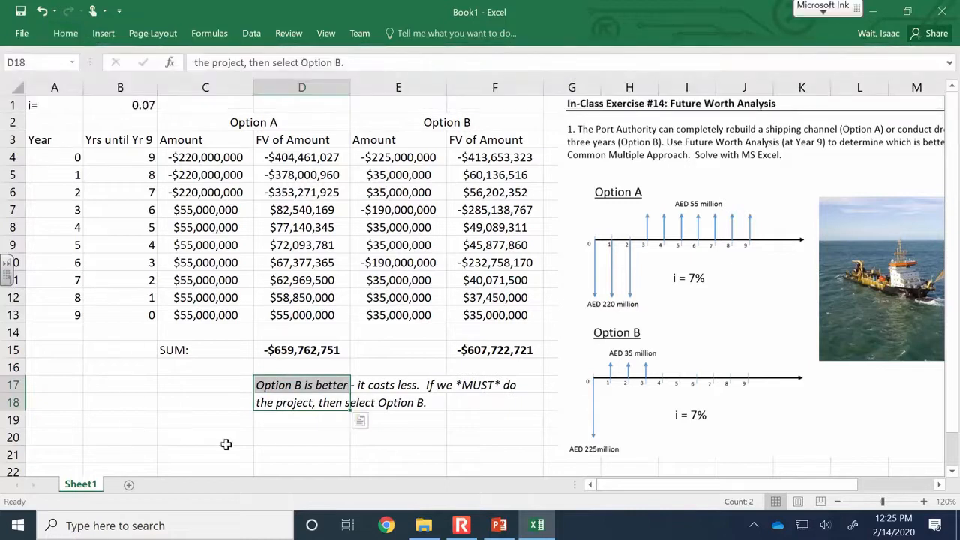
left_click(139, 434)
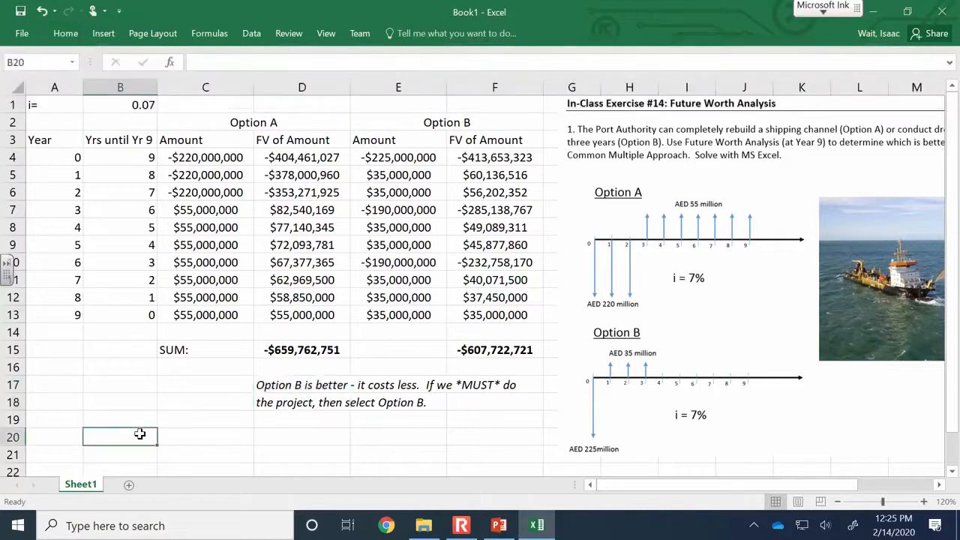
left_click(467, 527)
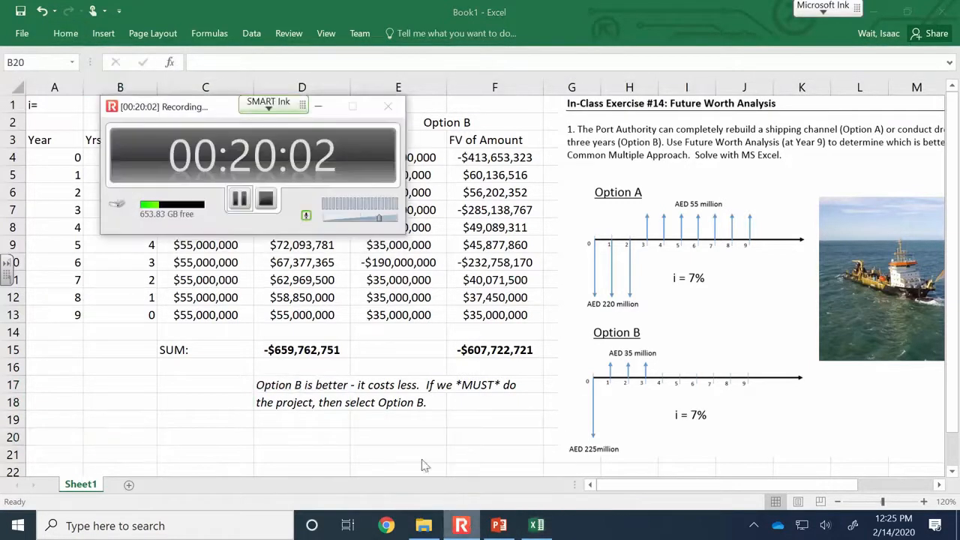
left_click(242, 199)
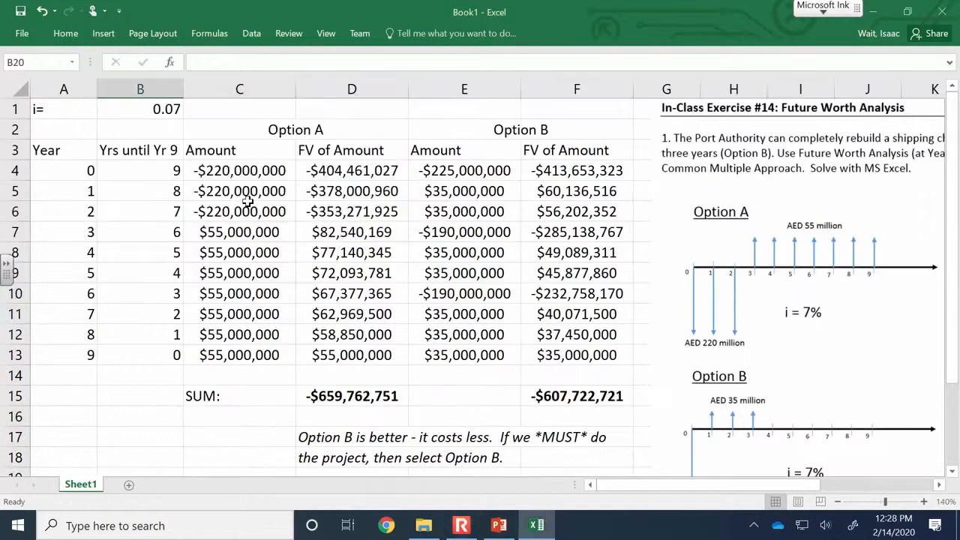
- Shrink the exercise picture and reposition it just beyond column F so both cash-flow diagrams can be read without covering the table
left_click_drag(662, 111, 690, 208)
left_click_drag(757, 252, 687, 167)
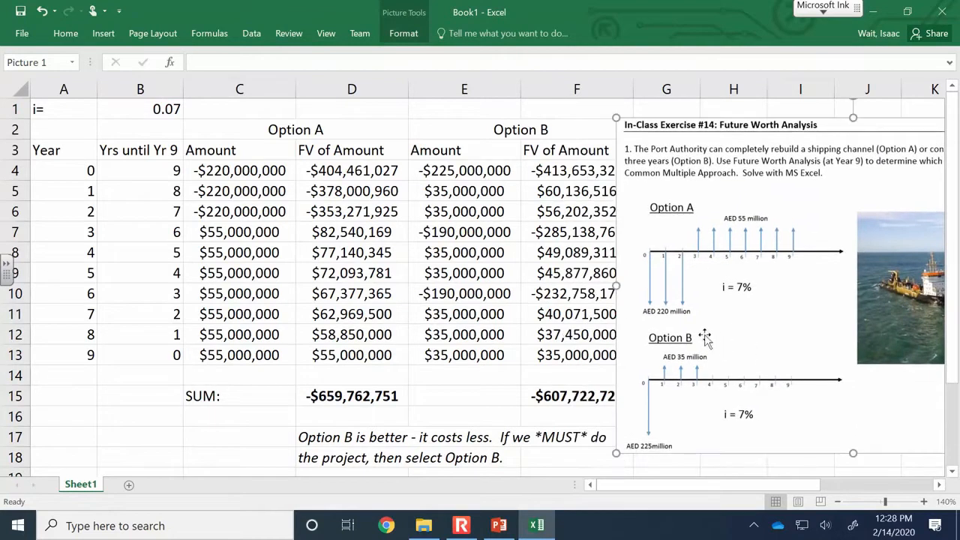
left_click_drag(729, 345, 750, 330)
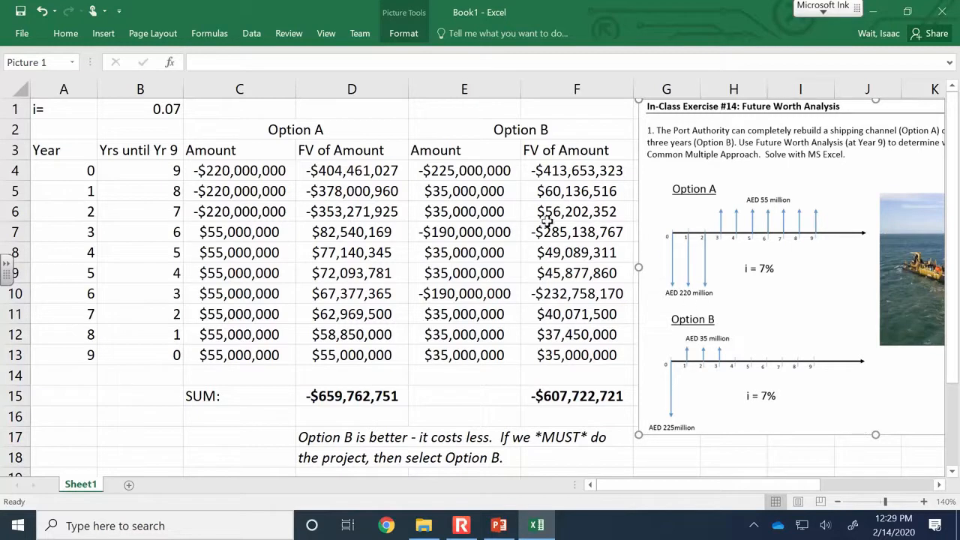
- Examine Option B's year 0 amount in E4 and the two terms of the year 3 formula in E7
left_click(470, 170)
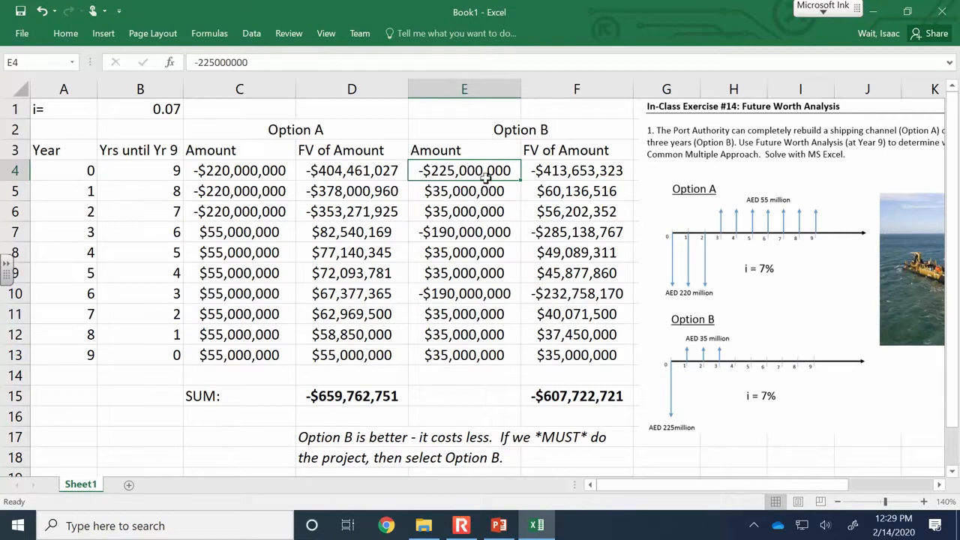
left_click(481, 233)
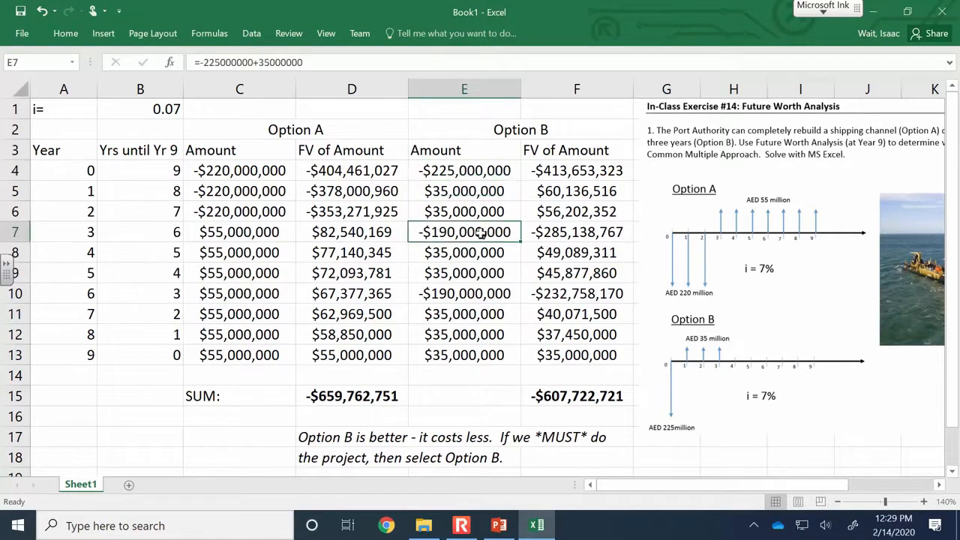
left_click(346, 63)
left_click_drag(199, 63, 301, 65)
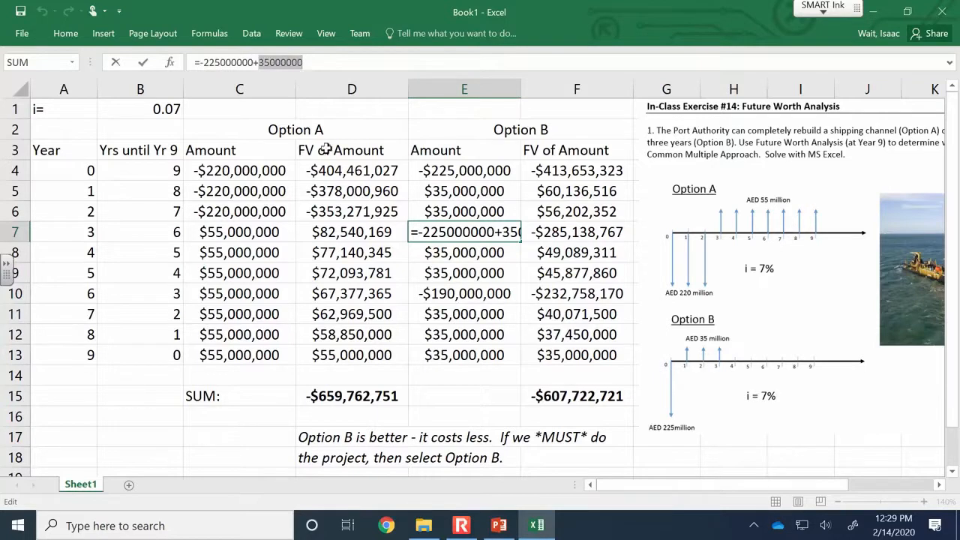
key("Escape")
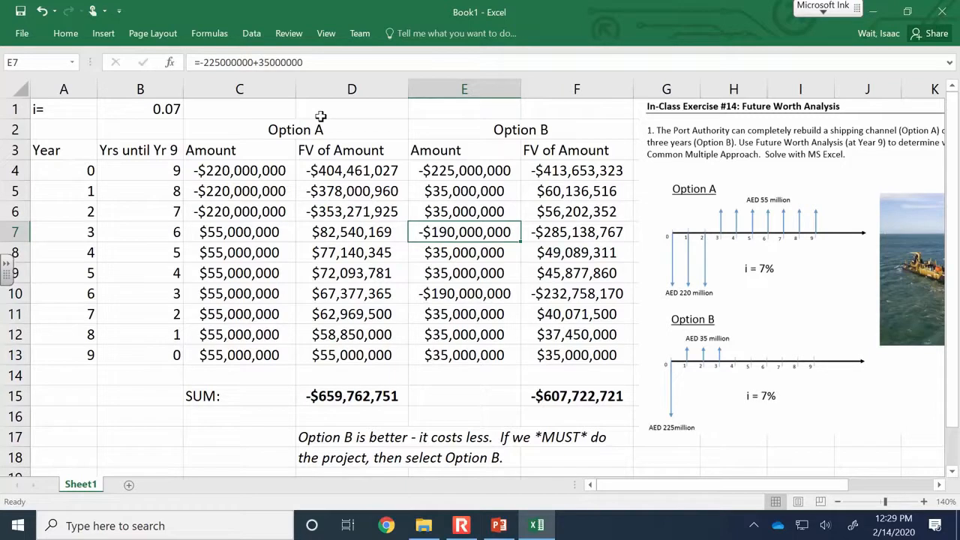
- Inspect and compare the future value totals and their SUM formulas in D15 and F15, and check the interest rate cell B1
left_click(314, 392)
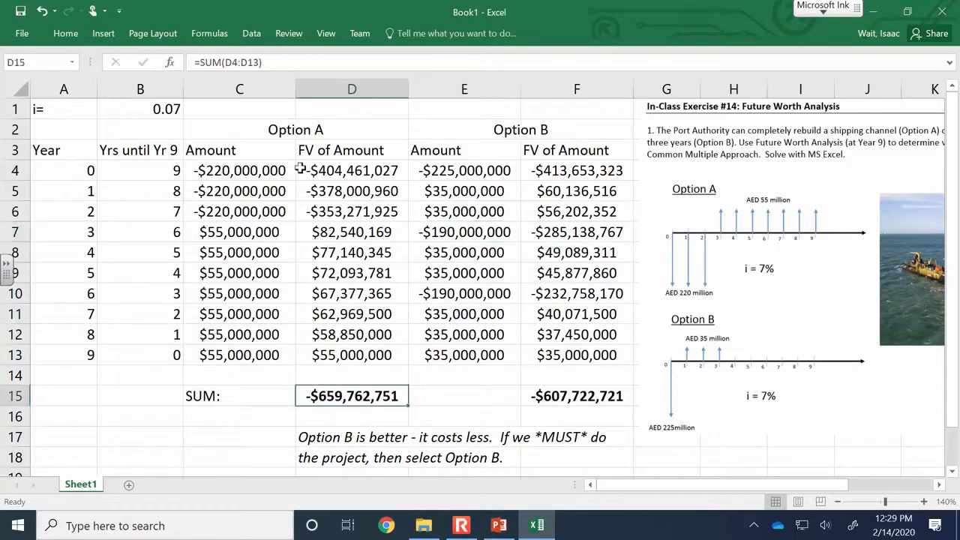
left_click(307, 62)
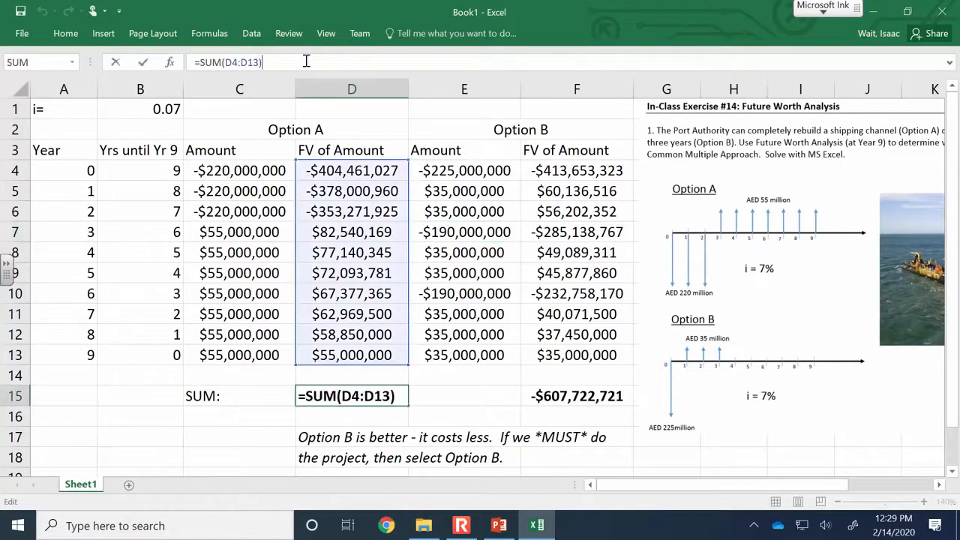
left_click(566, 391)
left_click(370, 395)
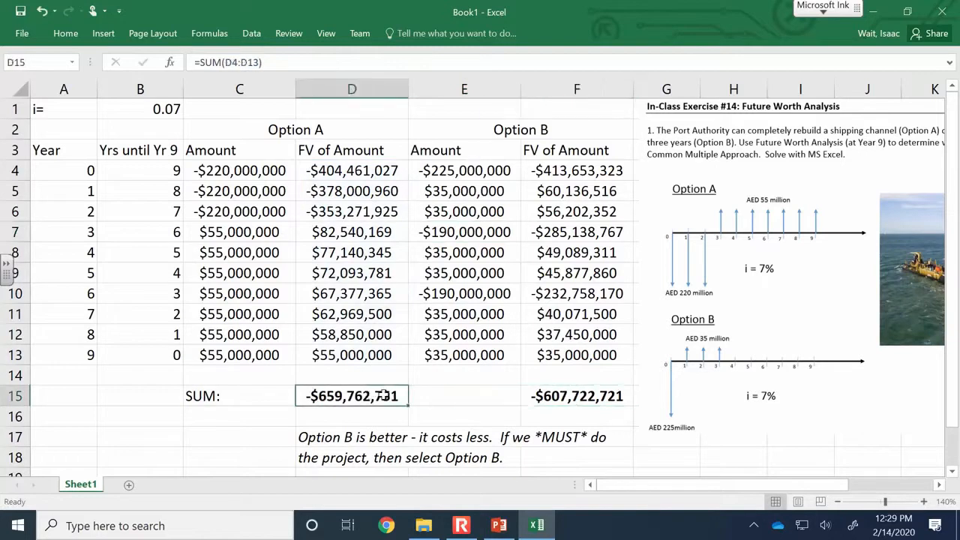
left_click(537, 397)
left_click(318, 399)
left_click(577, 396)
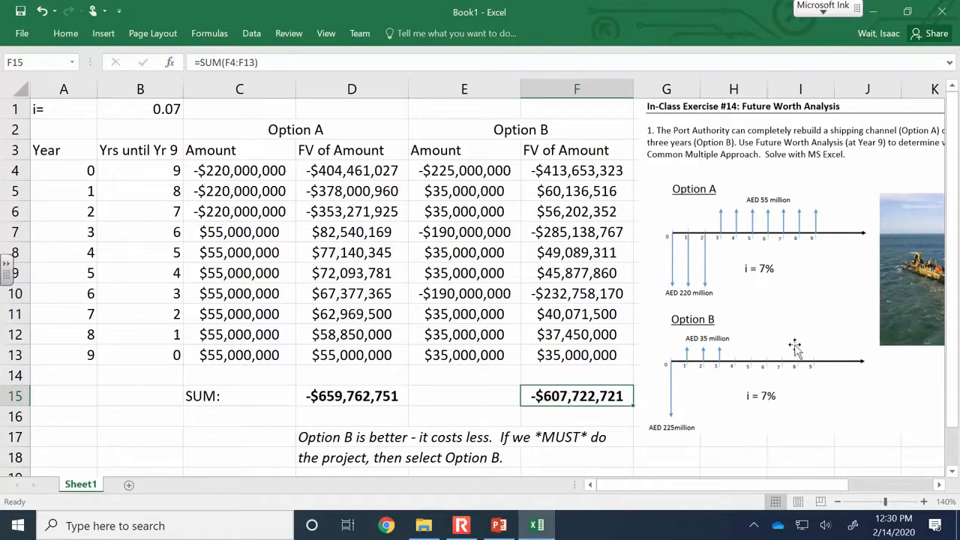
left_click(175, 110)
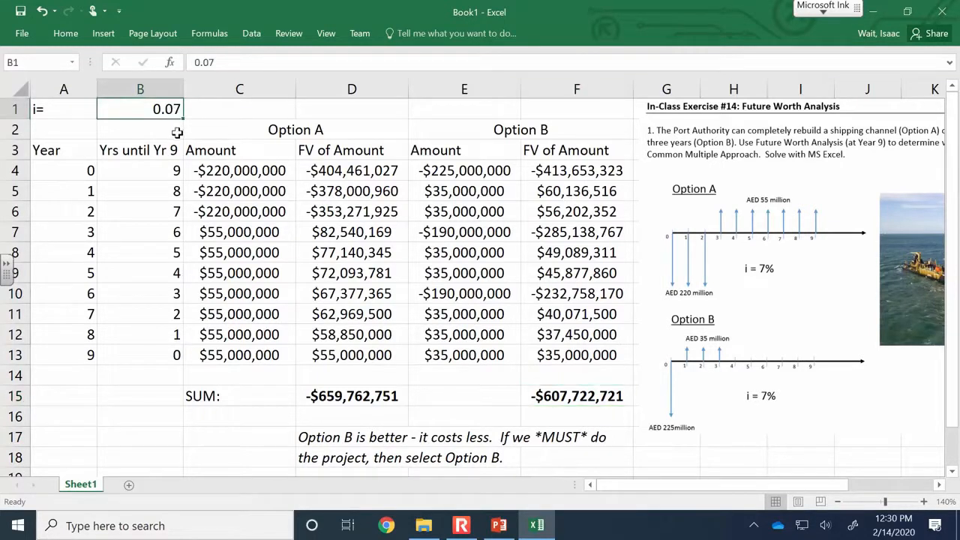
- Switch to the PowerPoint class notes and present the ICE Part 2 slide as a full-screen slide show
left_click(466, 528)
left_click(240, 199)
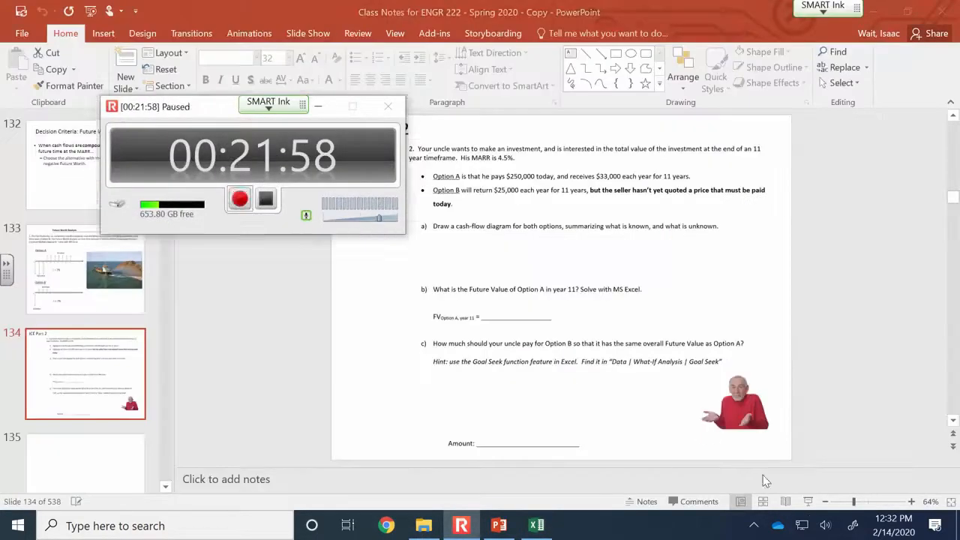
key("F9")
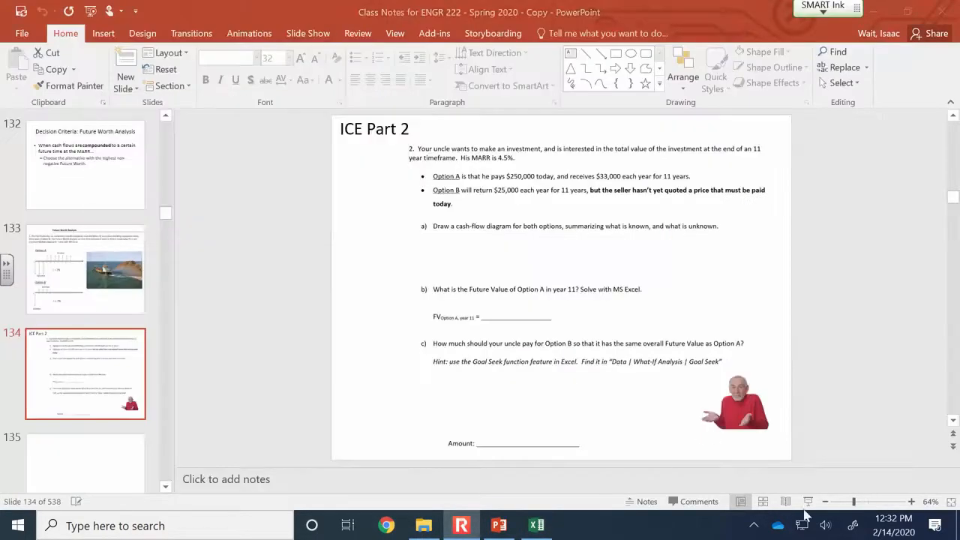
left_click(808, 501)
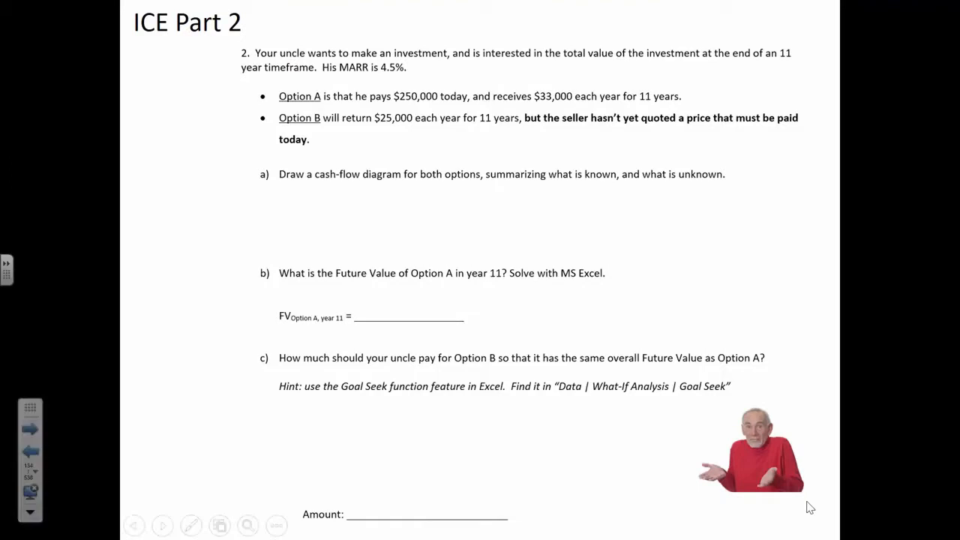
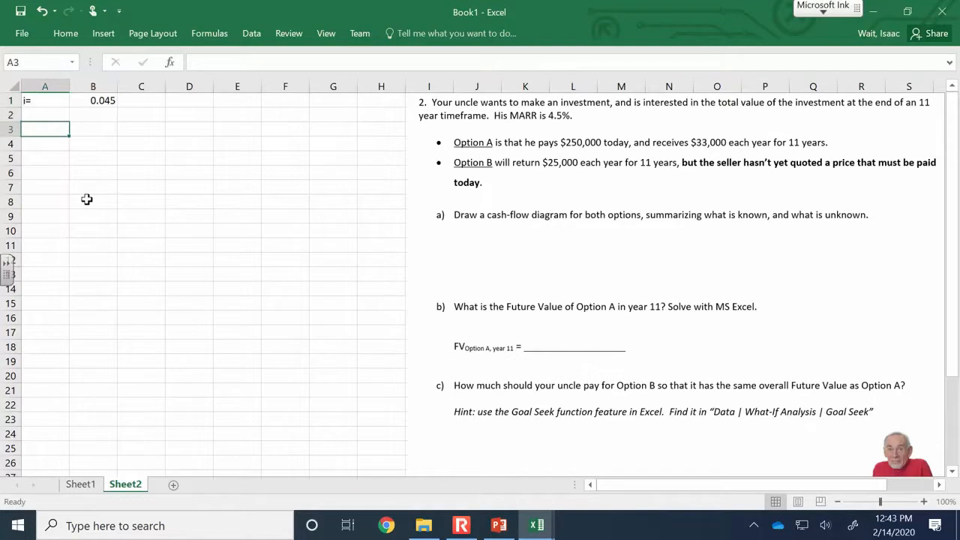
- Enter the column headings "Year" in A3 and "Years until 11" in B3 on Sheet2
type("Year")
key("Tab")
type("Yea")
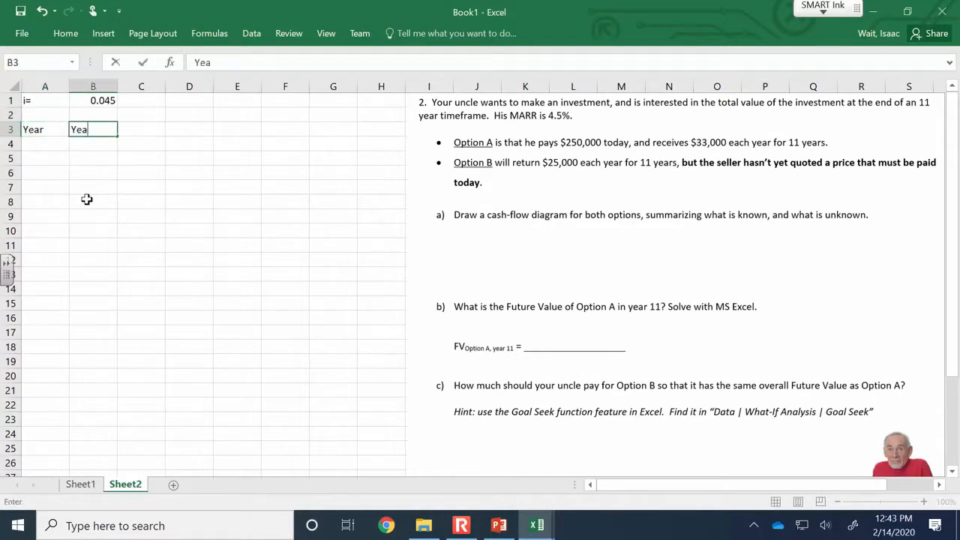
type("rs until 11")
key("Return")
- Fill the Year column in A4:A15 with the series 0 to 11
type("0")
key("Return")
type("1")
key("Return")
left_click_drag(25, 143, 51, 310)
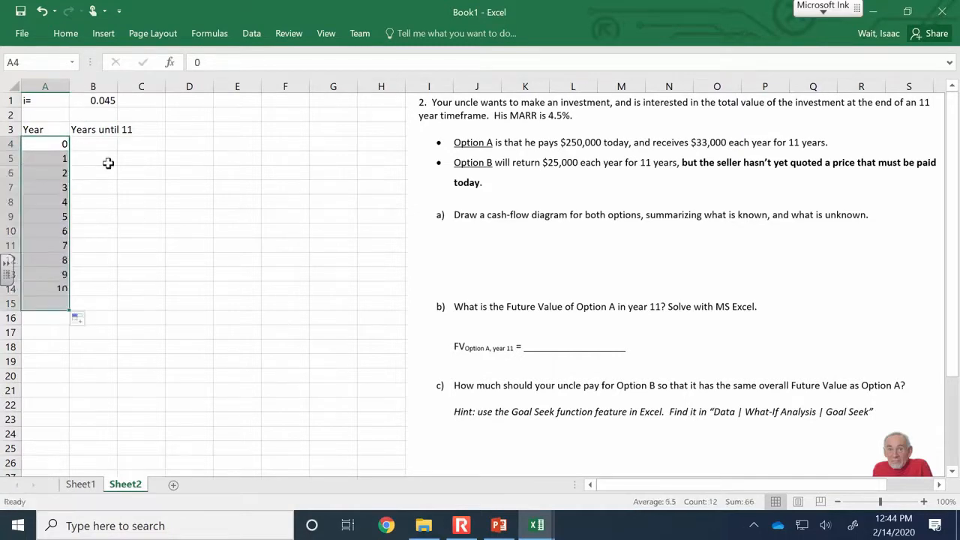
- Calculate the years remaining in B4 with =11-A4 and fill the formula down to B15
left_click(89, 143)
type("=11")
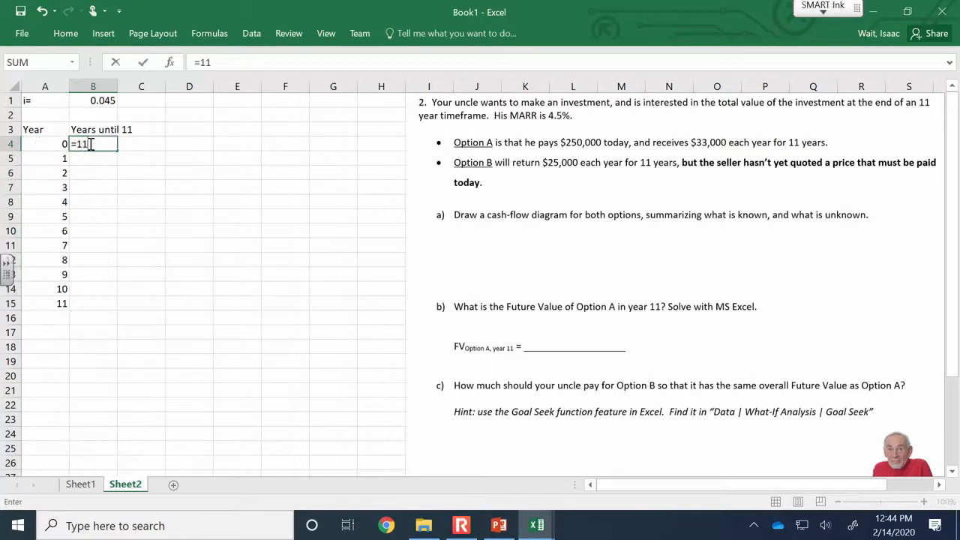
type("-")
left_click(54, 142)
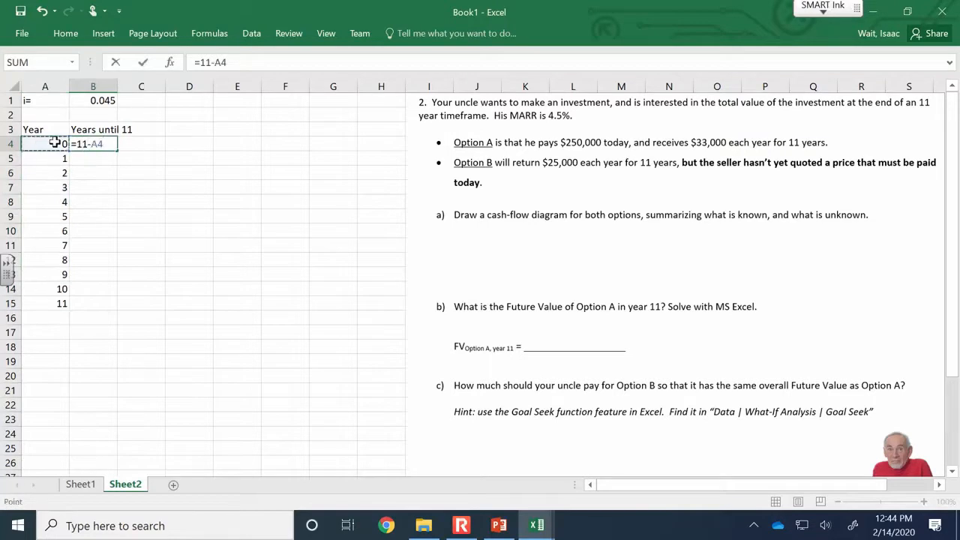
key("Return")
left_click(101, 144)
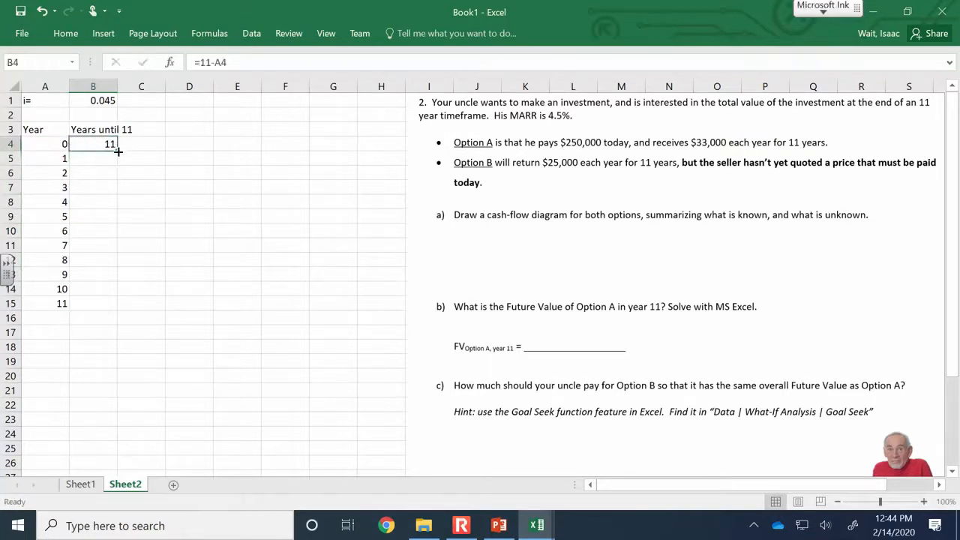
double_click(118, 151)
- Enter the headings "Amount" in C3 and "FV of Amount" in D3, and autofit the widths of columns B and D
left_click(141, 130)
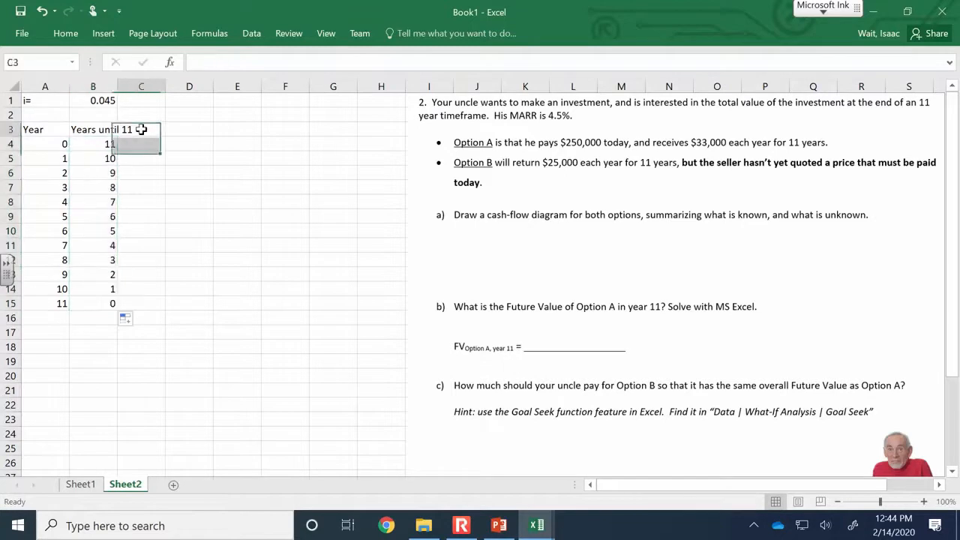
double_click(118, 87)
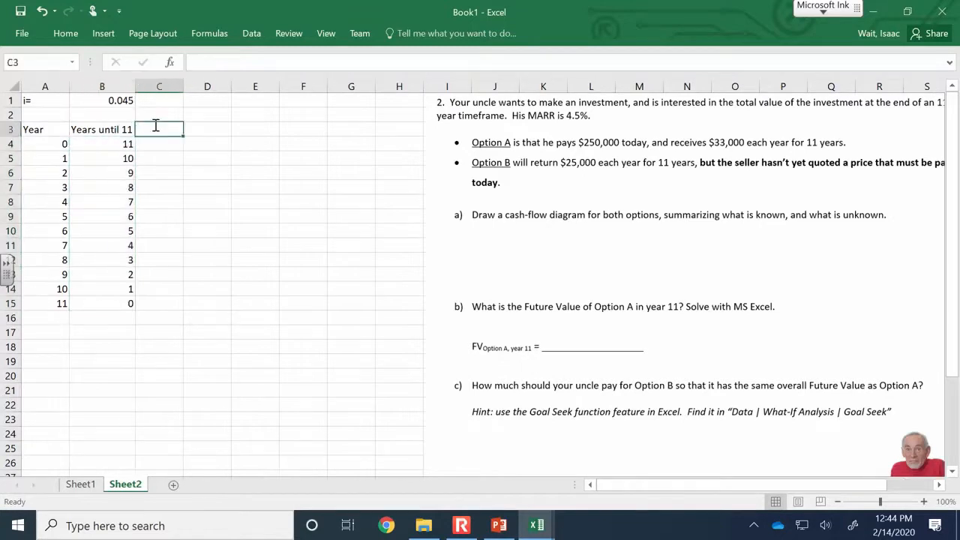
type("Amount")
key("Tab")
type("FG")
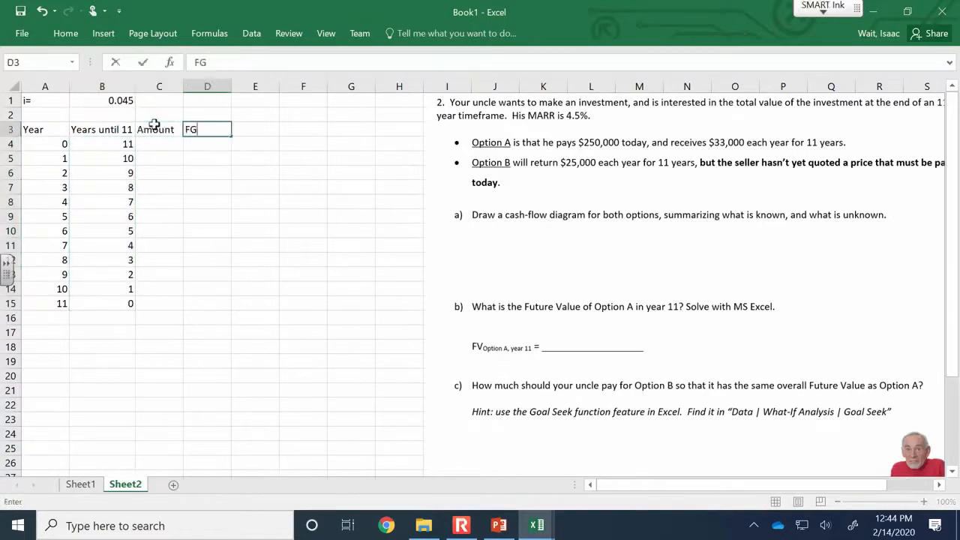
type(" of Amount")
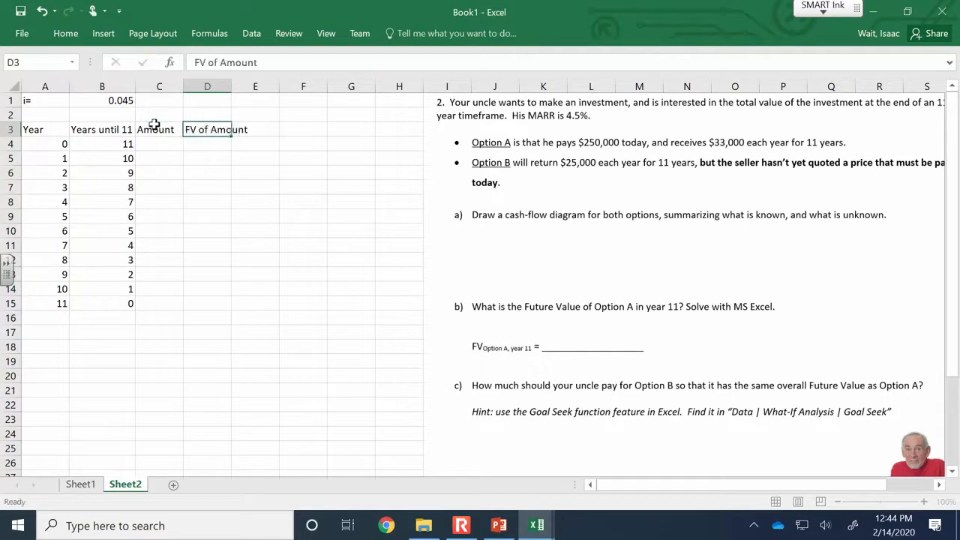
key("Return")
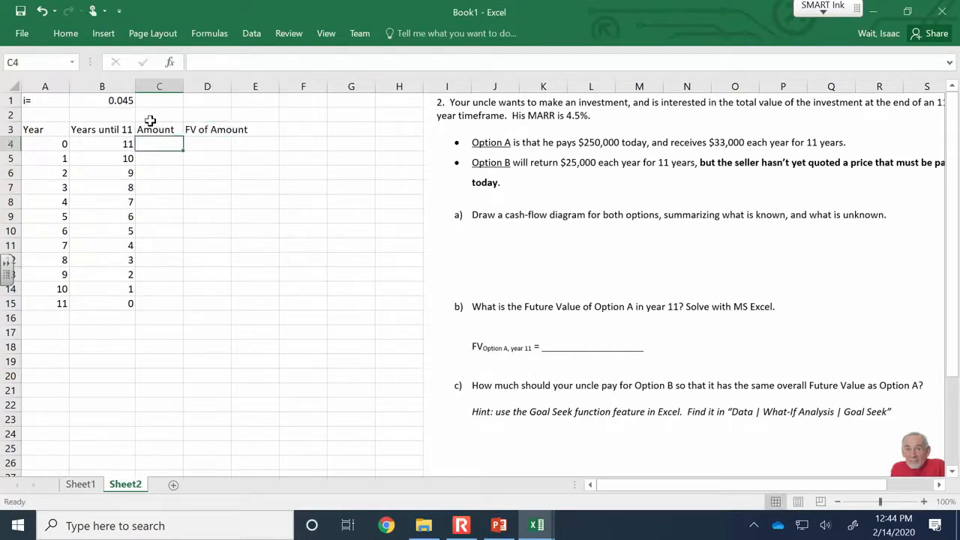
double_click(231, 86)
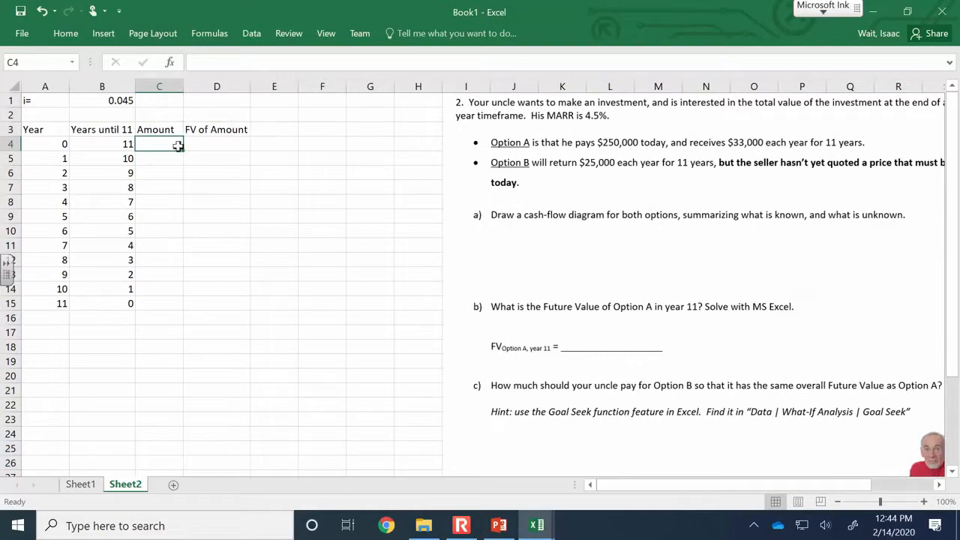
- Enter Option A's cash flows in the Amount column: -250000 in C4 and 33000 in C5 through C15
type("-250000")
key("Return")
type("33")
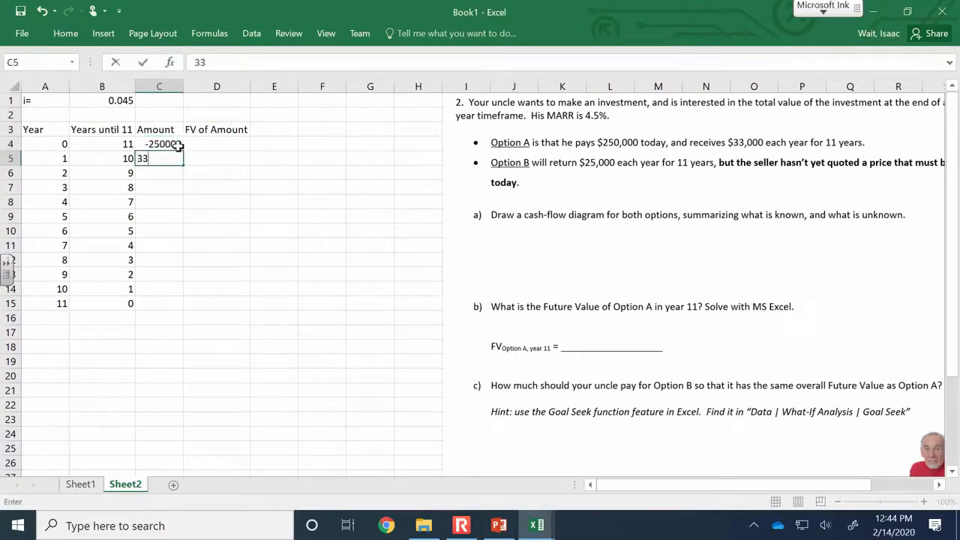
type("000")
key("Return")
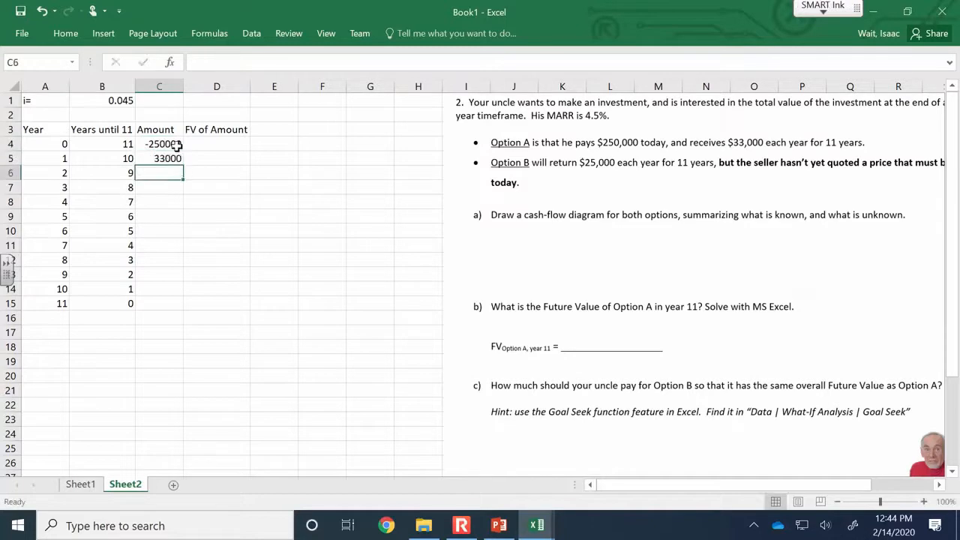
left_click(169, 159)
left_click_drag(182, 165, 192, 320)
- Calculate the future value in D4 with =FV($B$1,B4,,-C4) and fill the formula down to D15
left_click(233, 140)
type("=fv(")
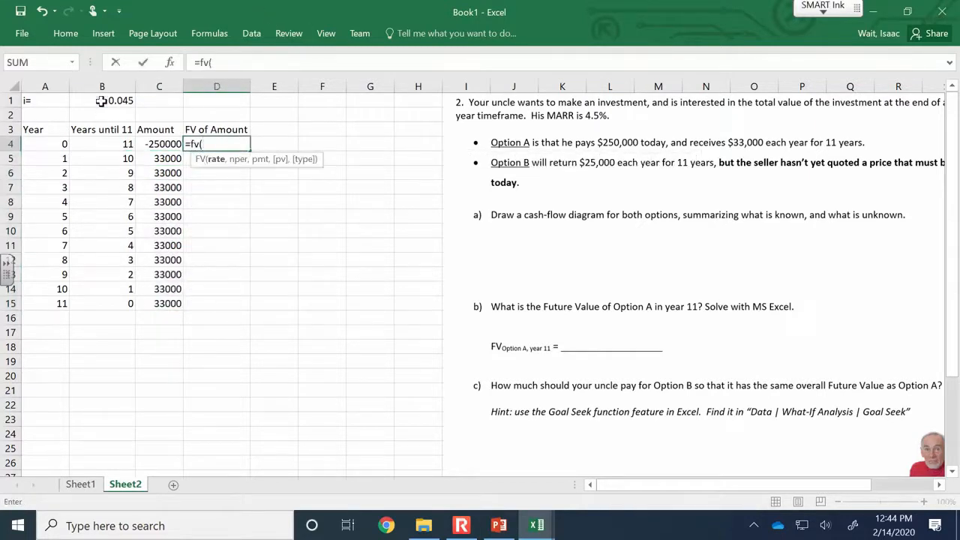
left_click(101, 104)
key("F4")
type(",")
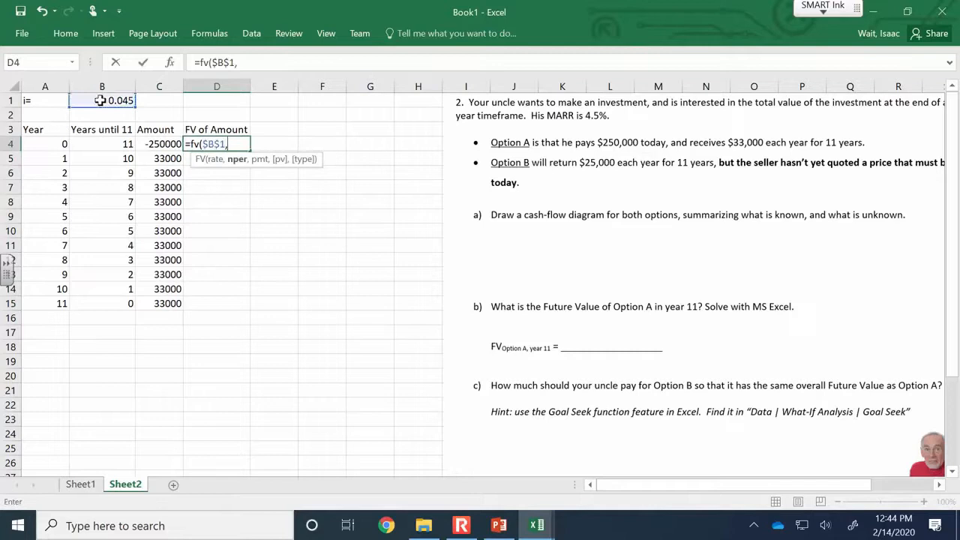
left_click(81, 145)
type(",,")
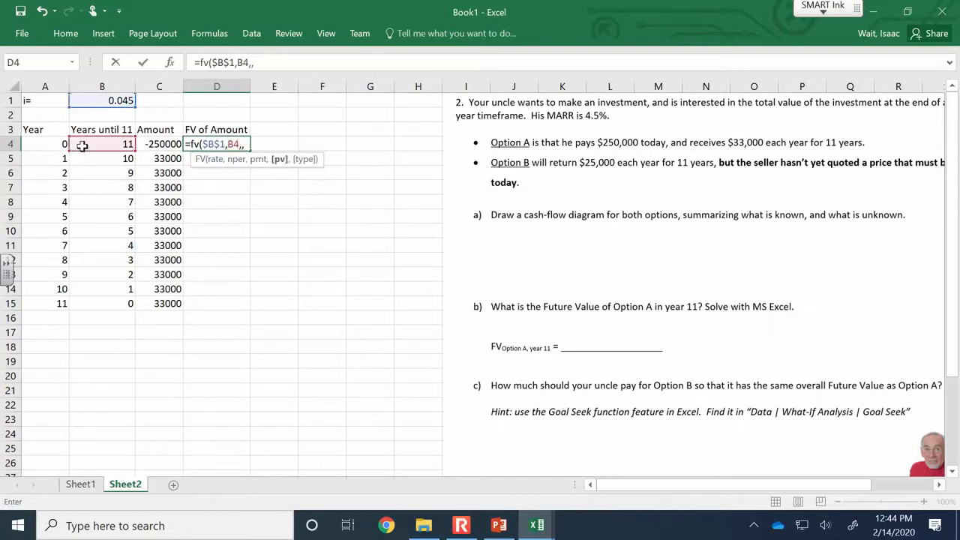
type("-")
left_click(154, 144)
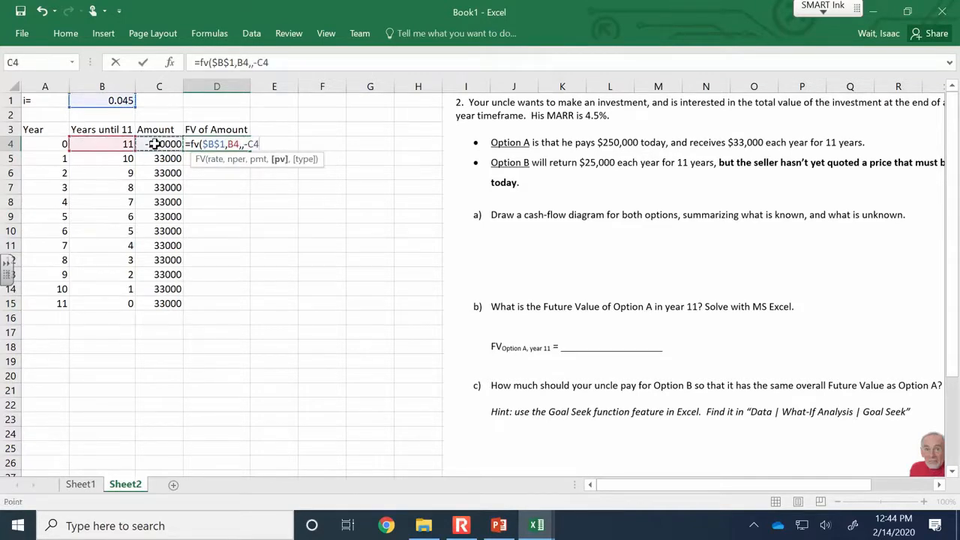
key("Return")
left_click(224, 144)
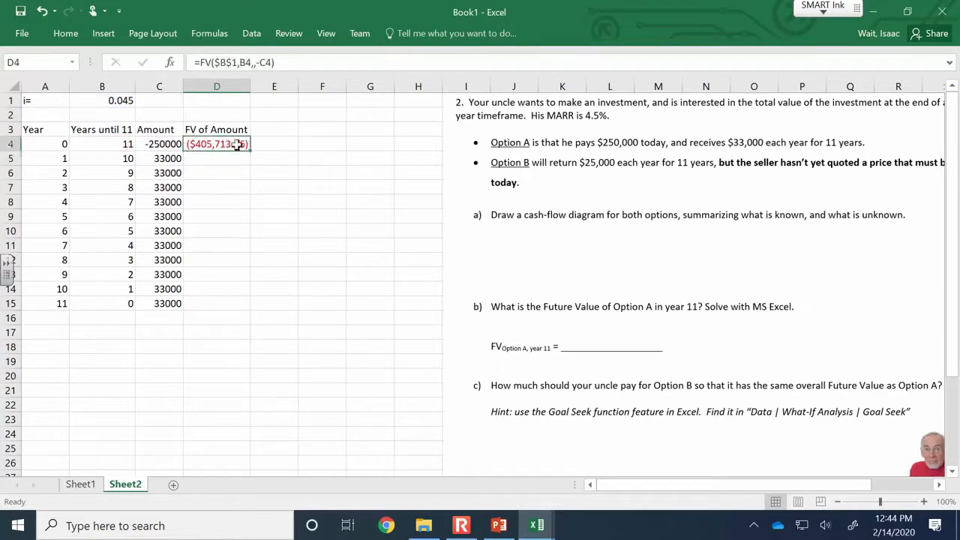
left_click_drag(252, 150, 255, 315)
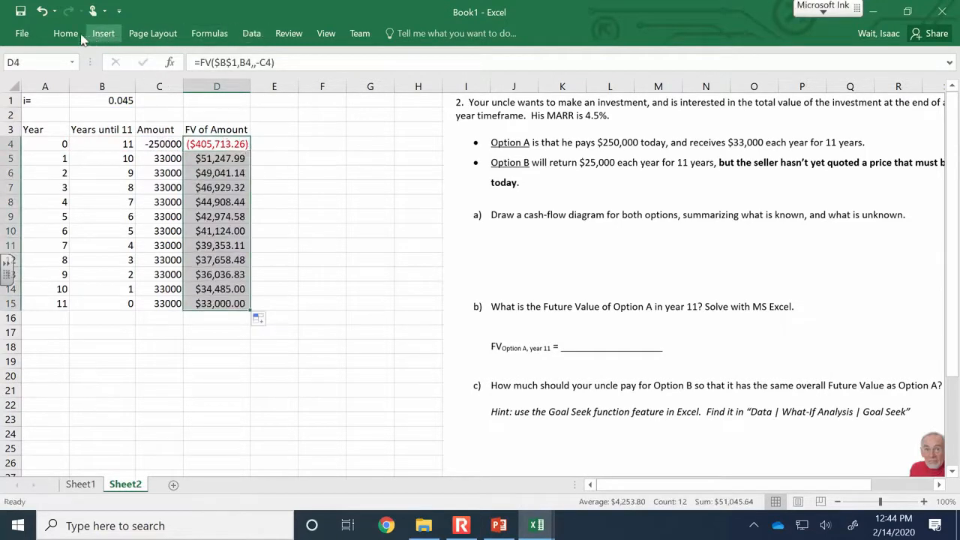
- Format Option A's future values in D4:D15 with the Currency number format
left_click(30, 33)
left_click(23, 33)
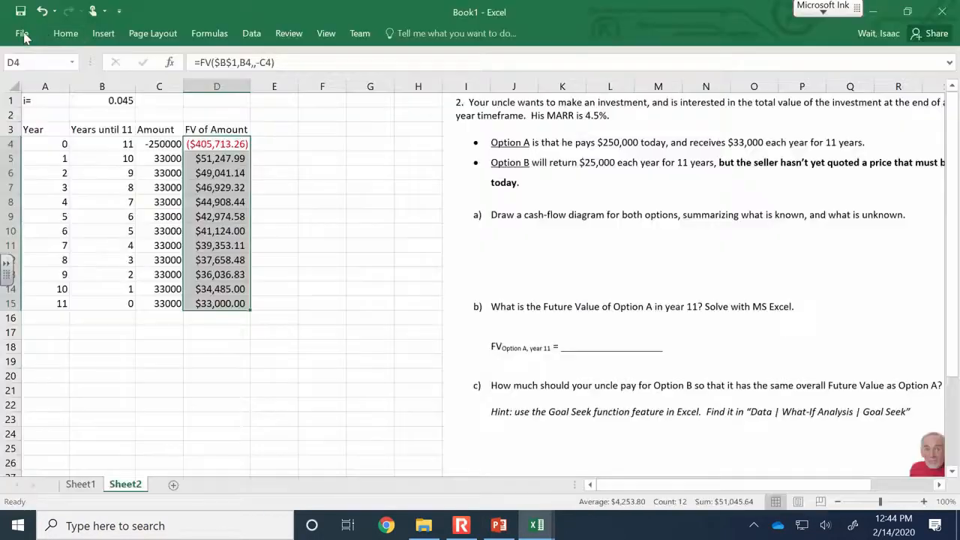
left_click(65, 34)
left_click(504, 58)
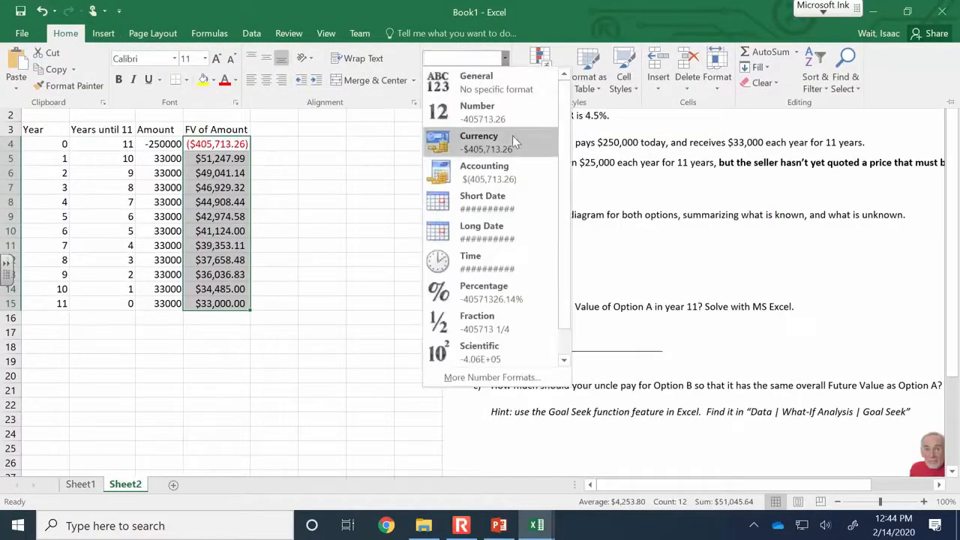
left_click(512, 135)
- Enter the label "Sum:" in C17 and total Option A's future values in D17 with =SUM(D4:D15)
left_click(168, 334)
type("Sum:")
key("Tab")
type("=sum(")
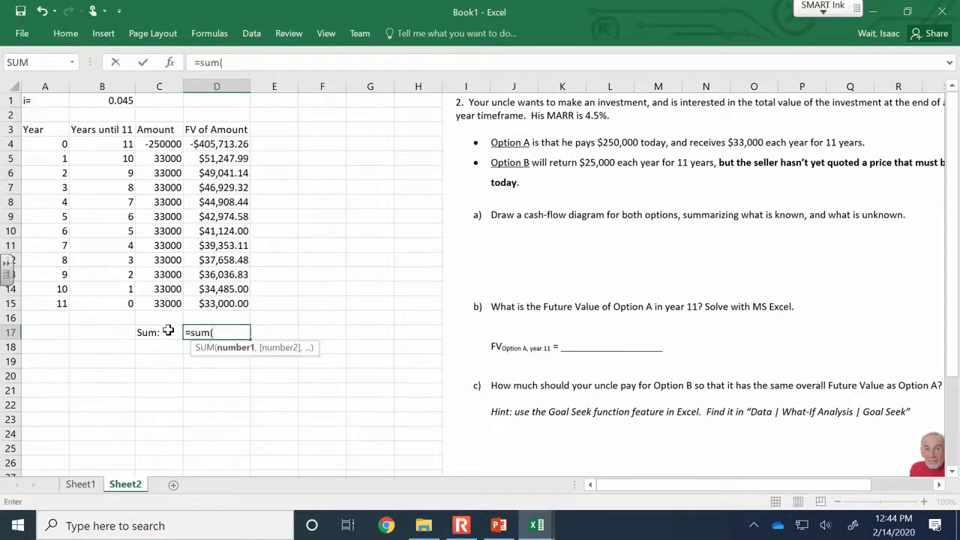
left_click_drag(206, 145, 219, 306)
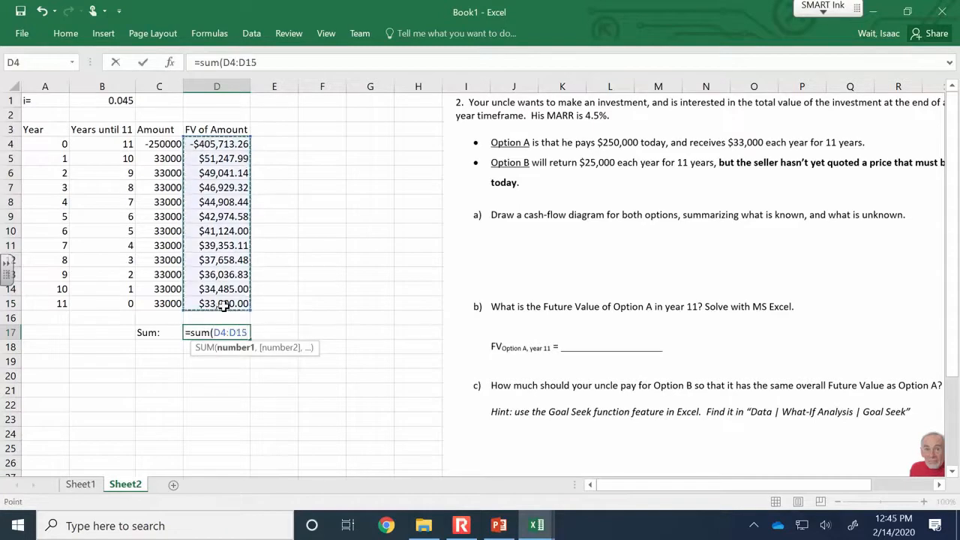
key("Return")
- Enter the heading "Option A" in C2 and "Option B" in F2
left_click(166, 118)
type("Option A")
key("Right")
key("Right")
key("Right")
type("Opti")
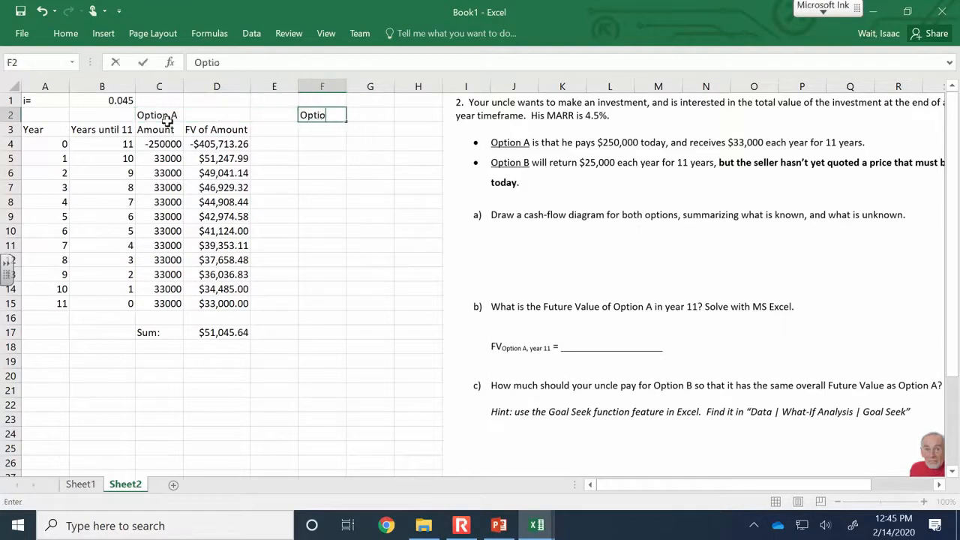
- Narrow the empty column E and copy the headings in C3:D3 to F3:G3 for Option B
left_click(159, 129)
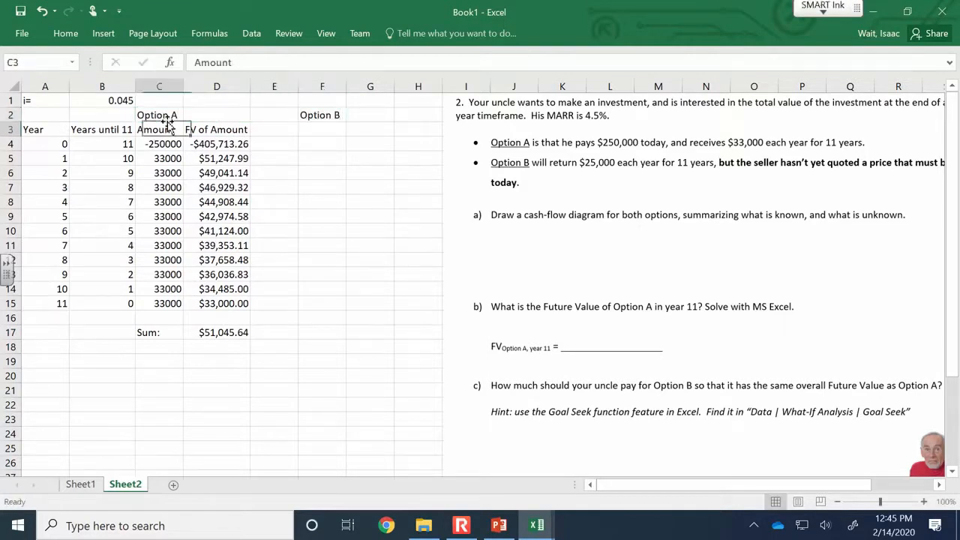
left_click_drag(298, 86, 268, 87)
left_click(290, 146)
left_click_drag(160, 130, 214, 129)
key("ctrl+c")
left_click(292, 129)
key("ctrl+v")
- Enter Option B's cash flows in its Amount column: 25000 in F5 through F15 and a trial price of -1000 in F4
left_click(290, 145)
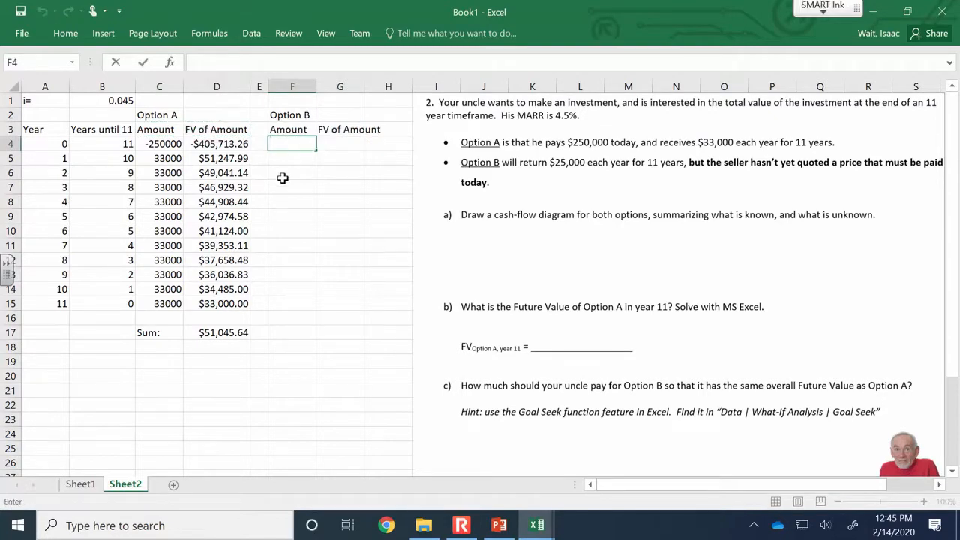
key("Return")
type("25")
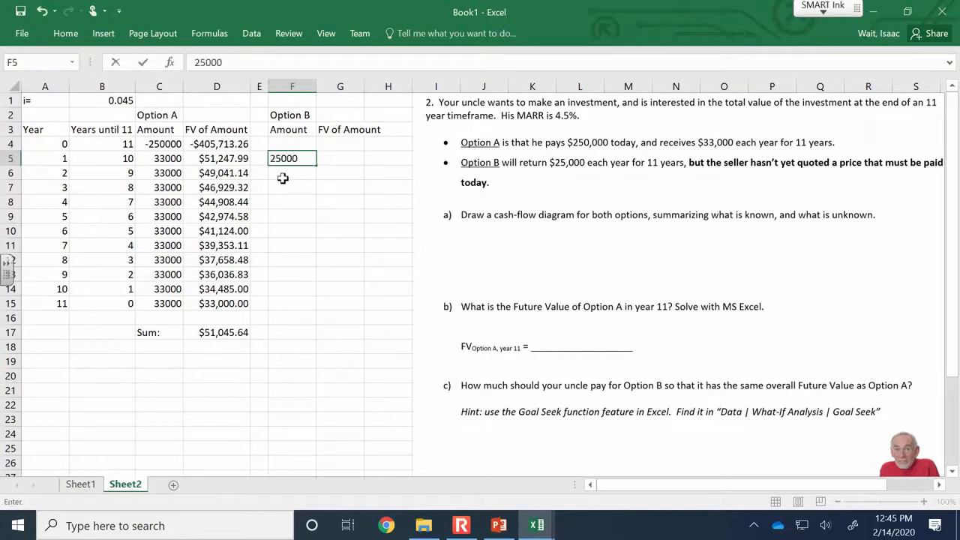
type("000")
key("Return")
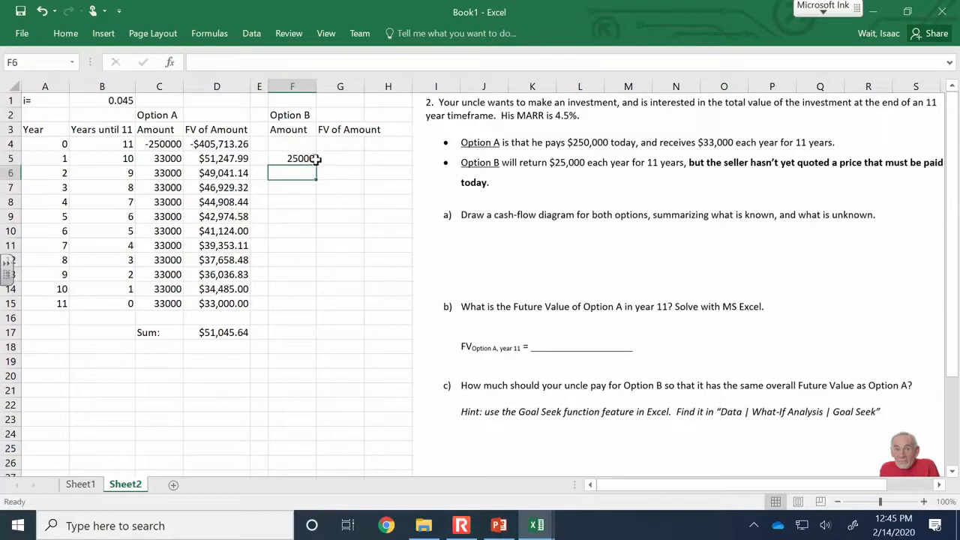
left_click(313, 158)
left_click_drag(316, 161, 311, 309)
left_click(296, 143)
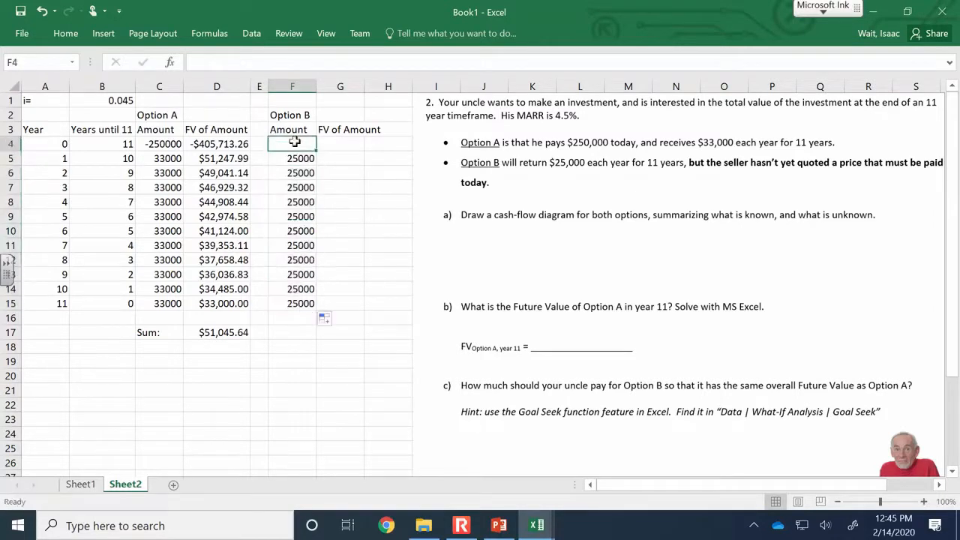
type("-1000")
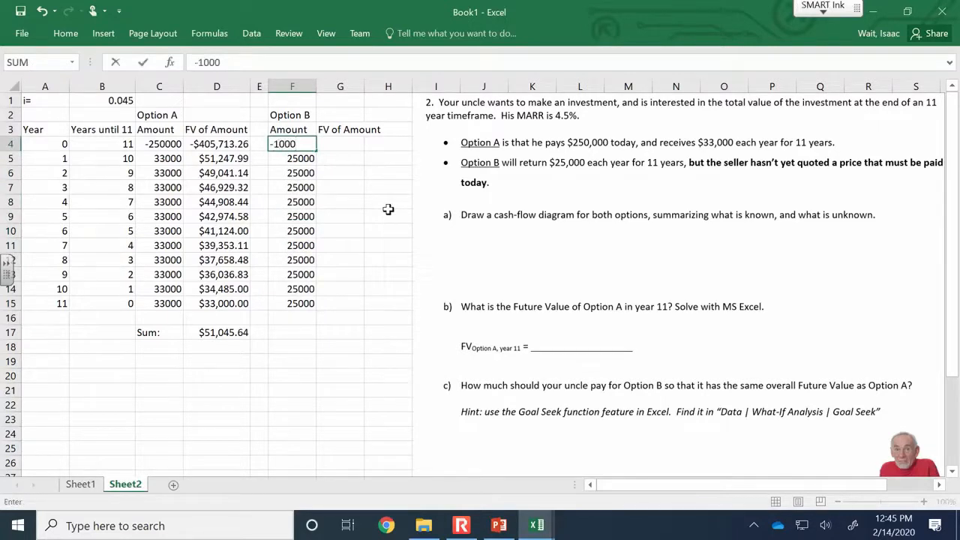
key("Return")
- Calculate Option B's year 0 future value in G4 with =FV($B$1,B4,,-F4)
key("Up")
key("Right")
type("=fv(")
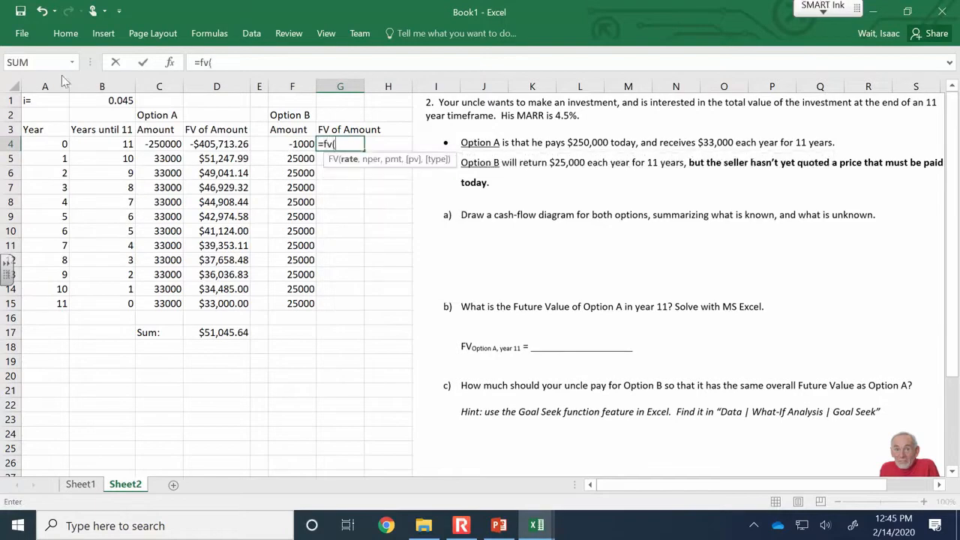
left_click(102, 106)
key("F4")
type(",")
left_click(85, 139)
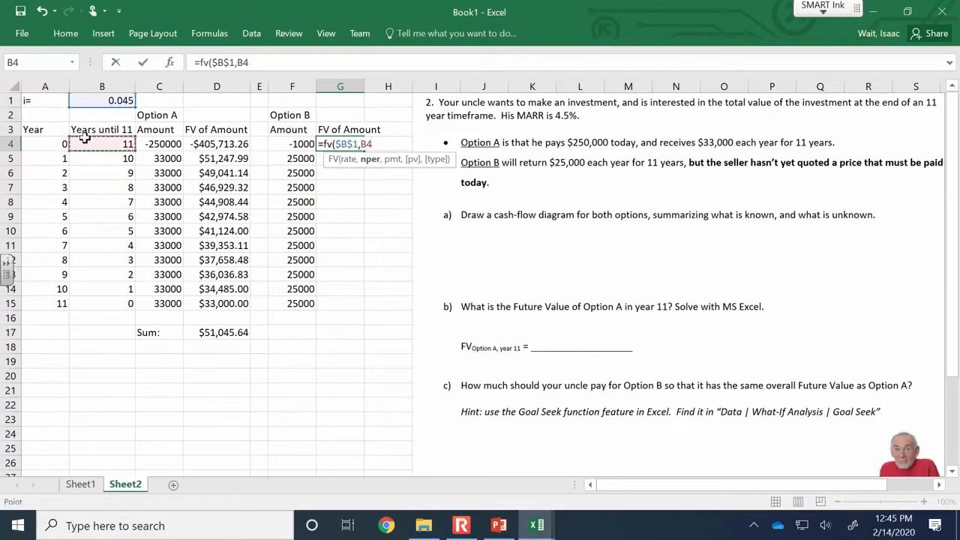
type(",,")
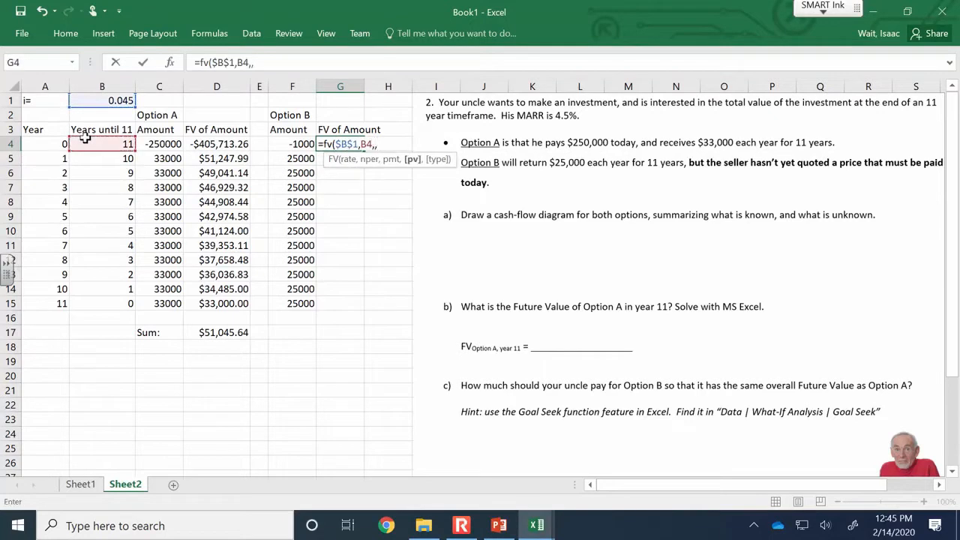
type("-")
left_click(291, 143)
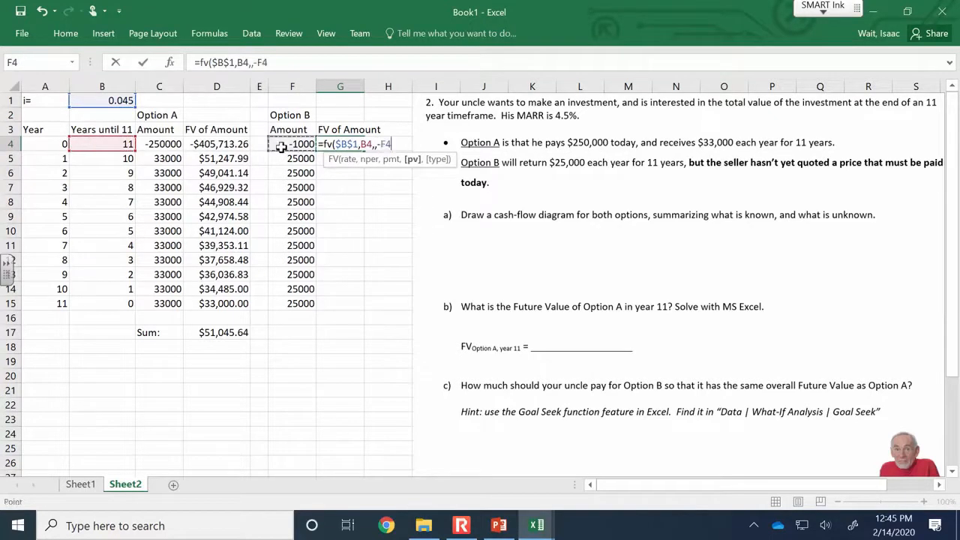
type(")")
key("Return")
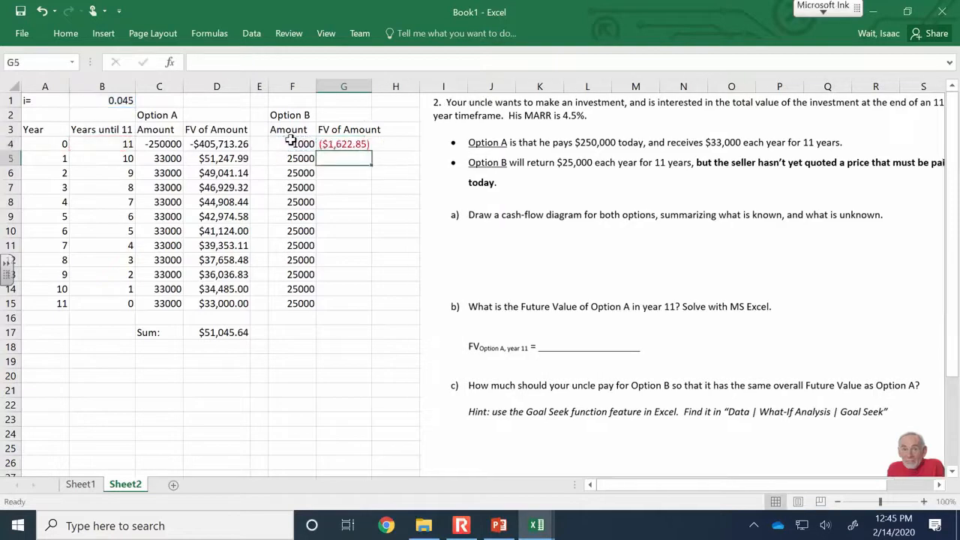
- Fill the future value formula from G4 down to G15 and autofit the width of column G
left_click(364, 144)
left_click_drag(372, 149, 365, 306)
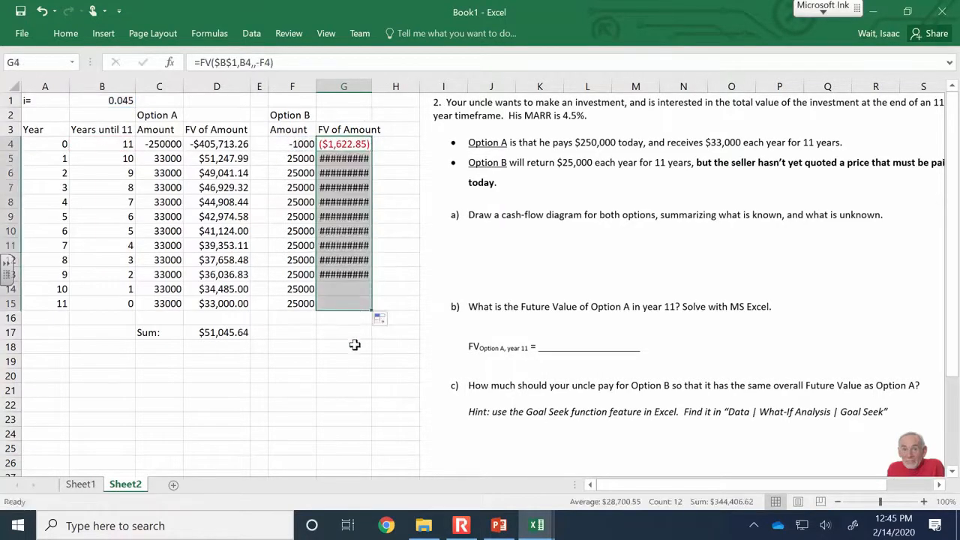
double_click(373, 89)
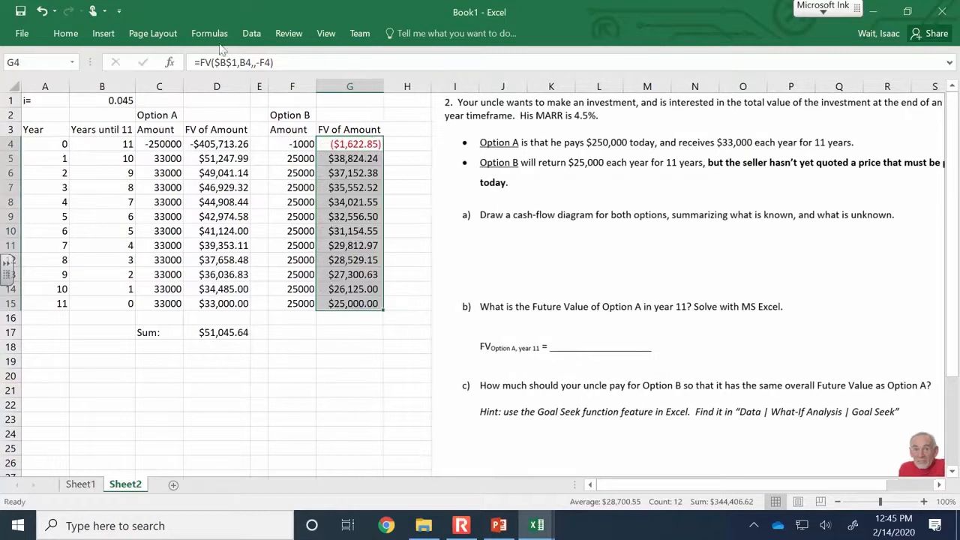
- Format Option B's future values in G4:G15 with the Currency number format
left_click(66, 33)
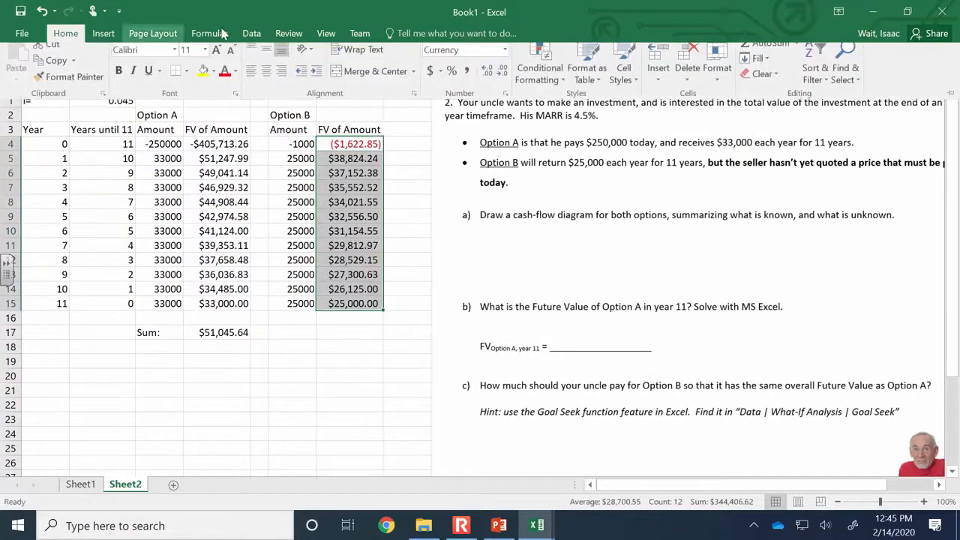
left_click(505, 60)
left_click(480, 141)
- Total Option B's future values in G17 with =SUM(G4:G15)
left_click(345, 334)
type("=sum(")
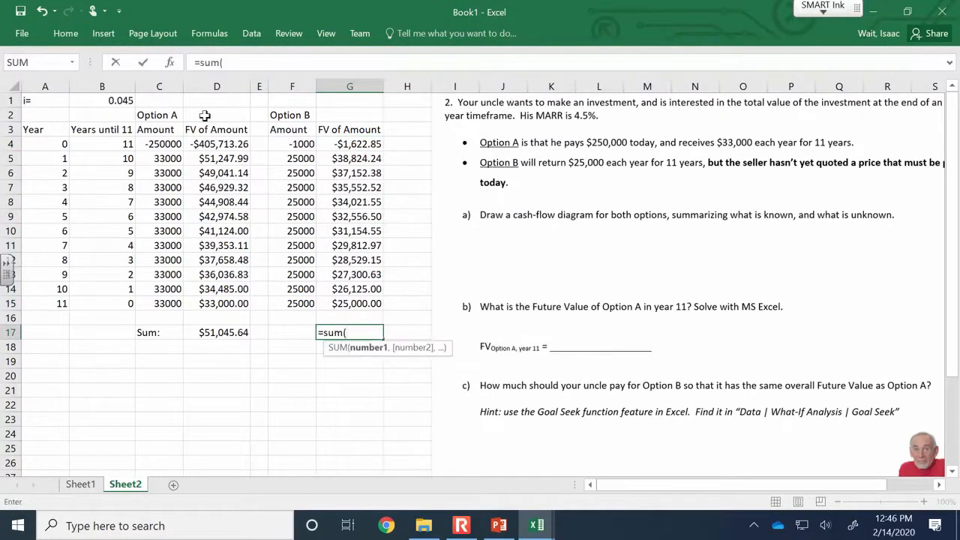
left_click_drag(369, 145, 368, 300)
type(")")
key("Return")
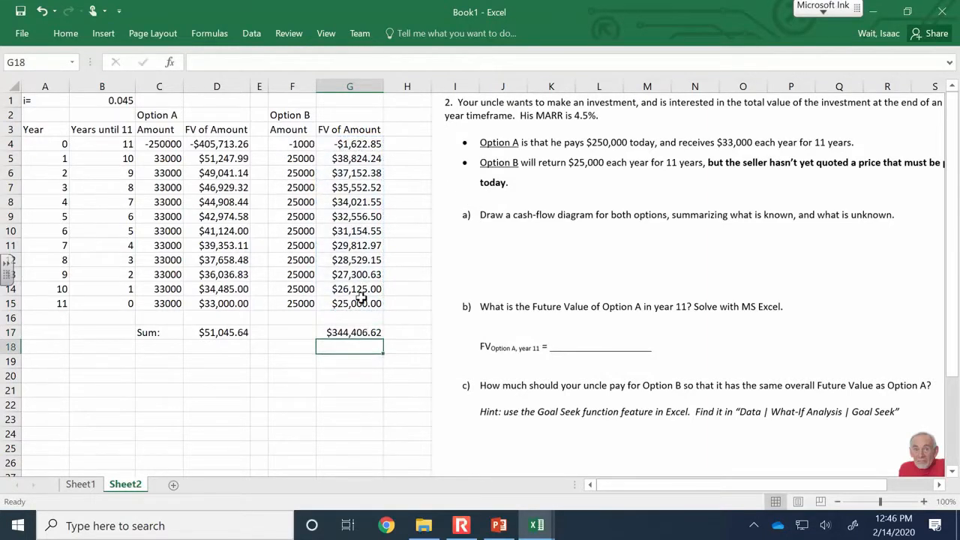
left_click(308, 144)
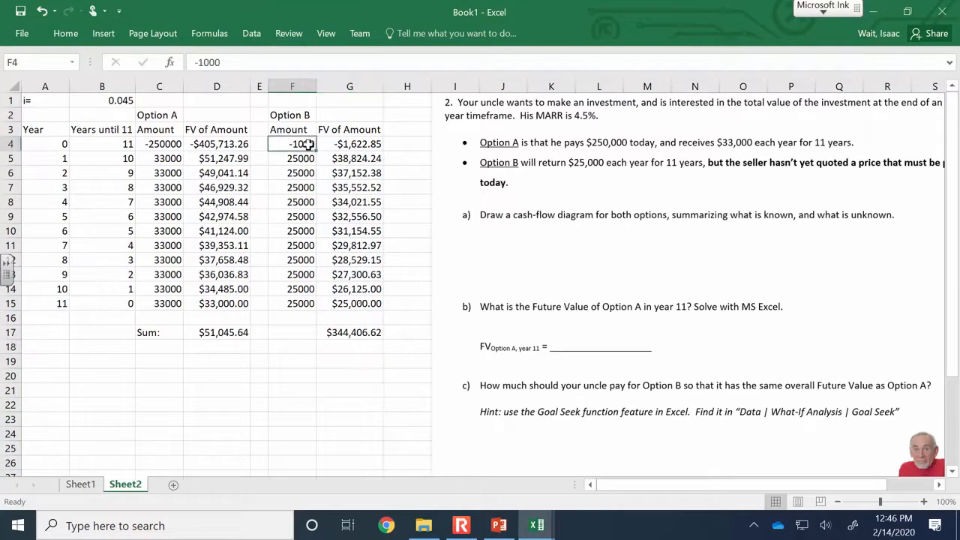
left_click(229, 332)
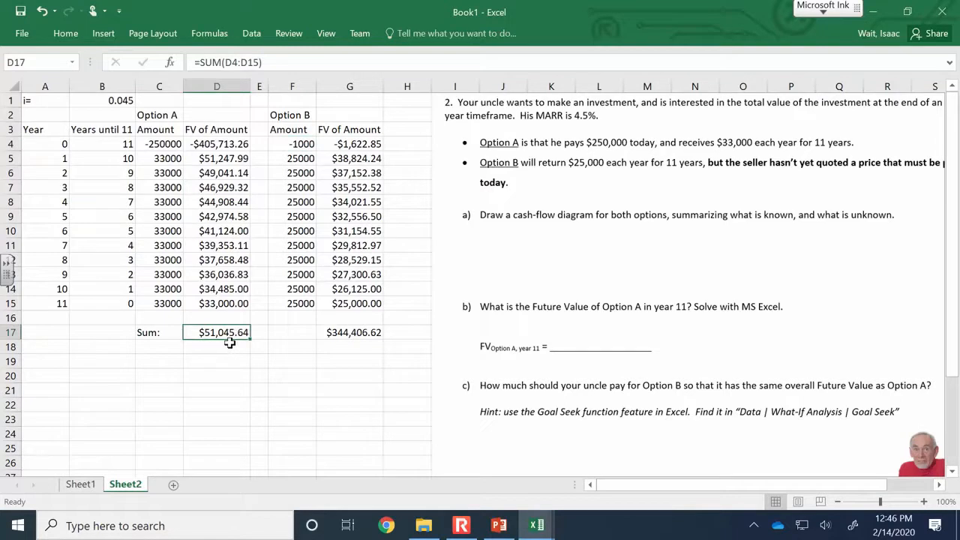
left_click(300, 146)
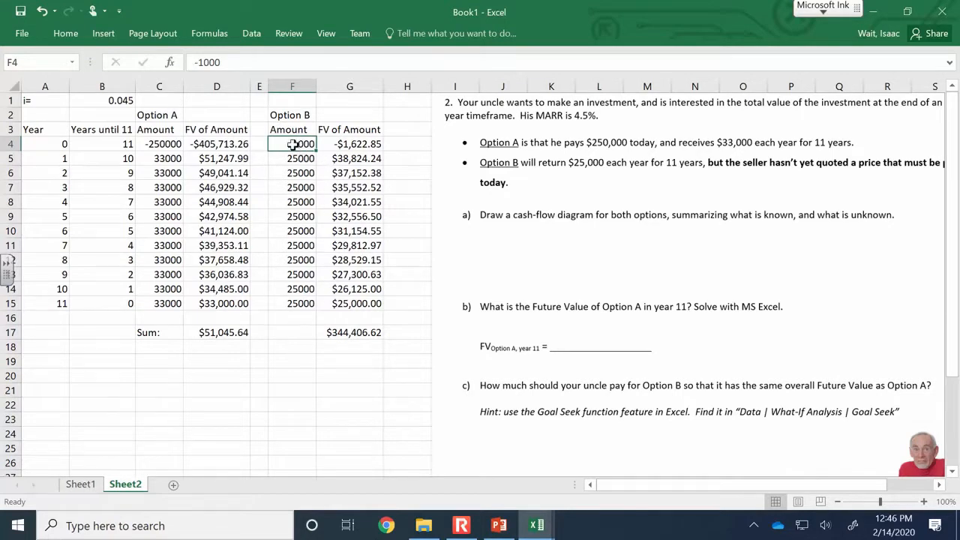
left_click(225, 331)
left_click(371, 335)
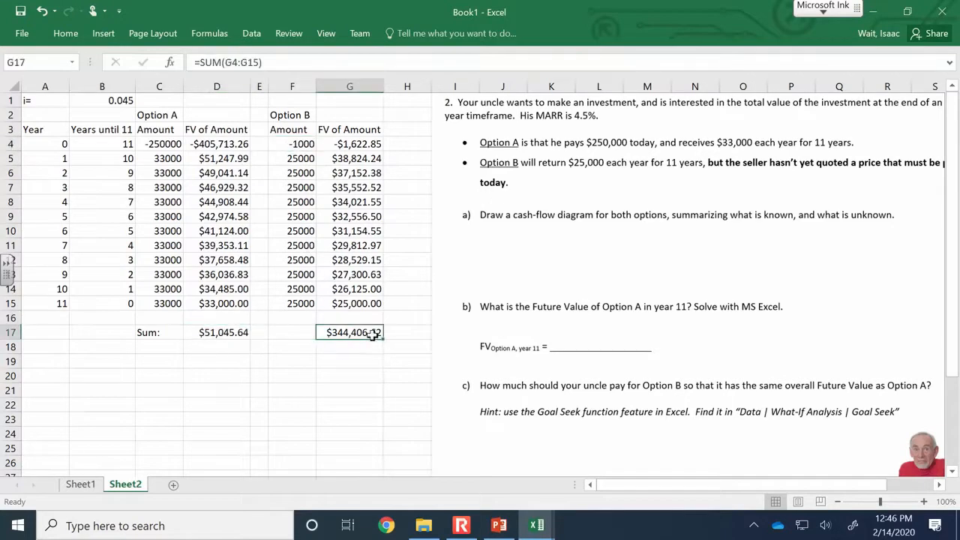
- Try -10000 and -100000 as Option B's year 0 amount in F4
left_click(304, 144)
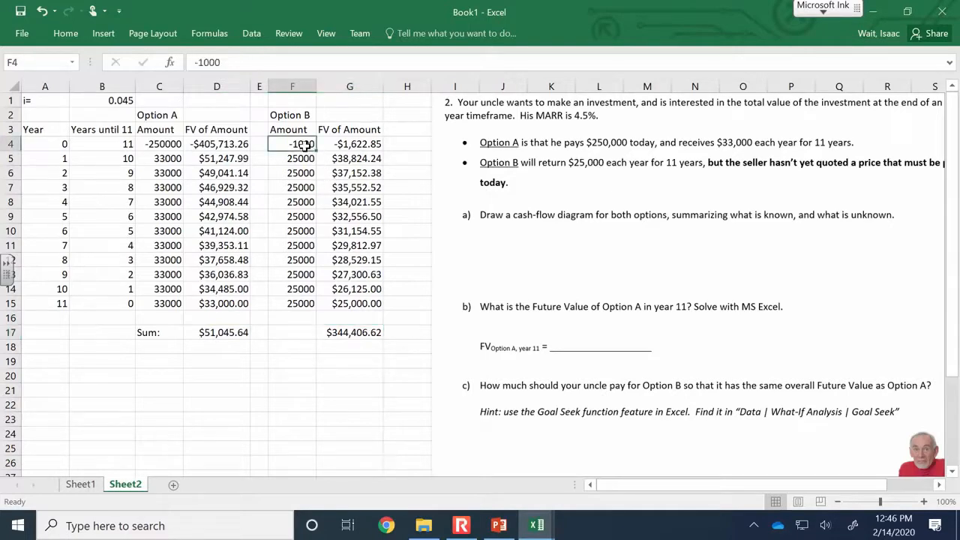
type("-1")
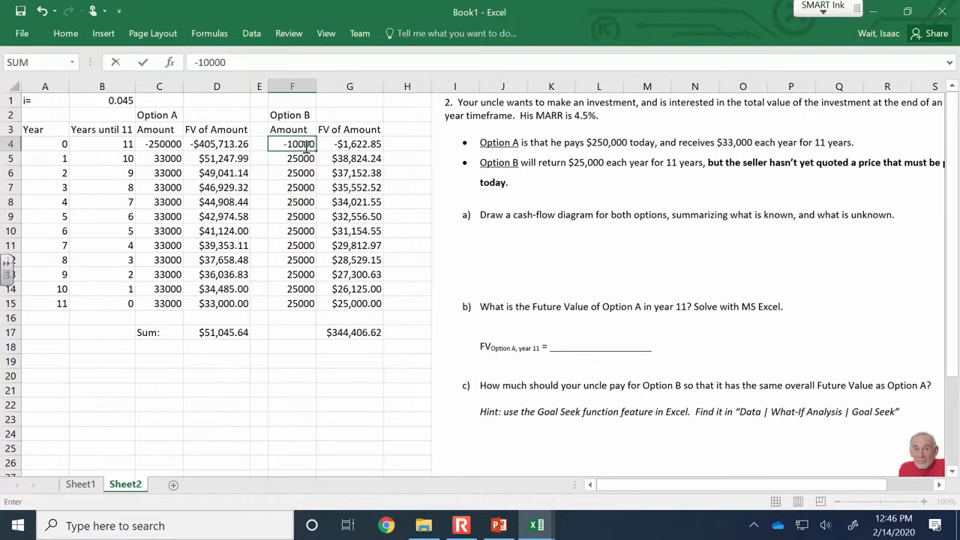
type("0000")
key("Return")
left_click(305, 146)
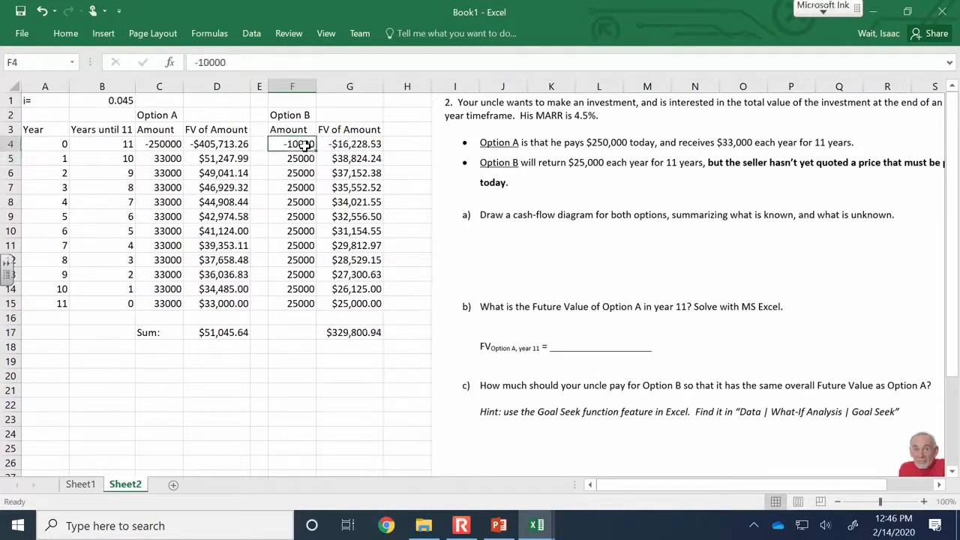
left_click(340, 63)
type("0")
key("Return")
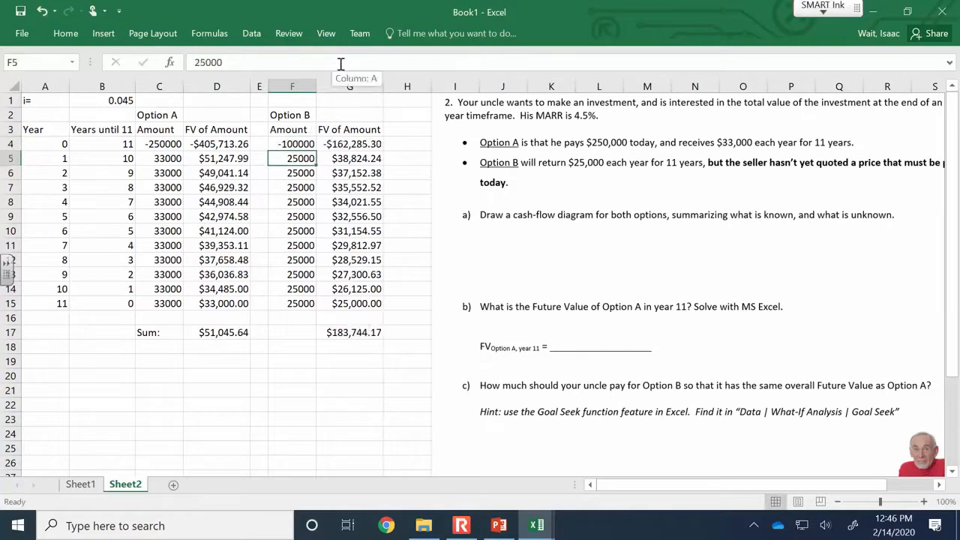
- Set Option B's year 0 amount in F4 to -1000000 and autofit the width of column G
key("Up")
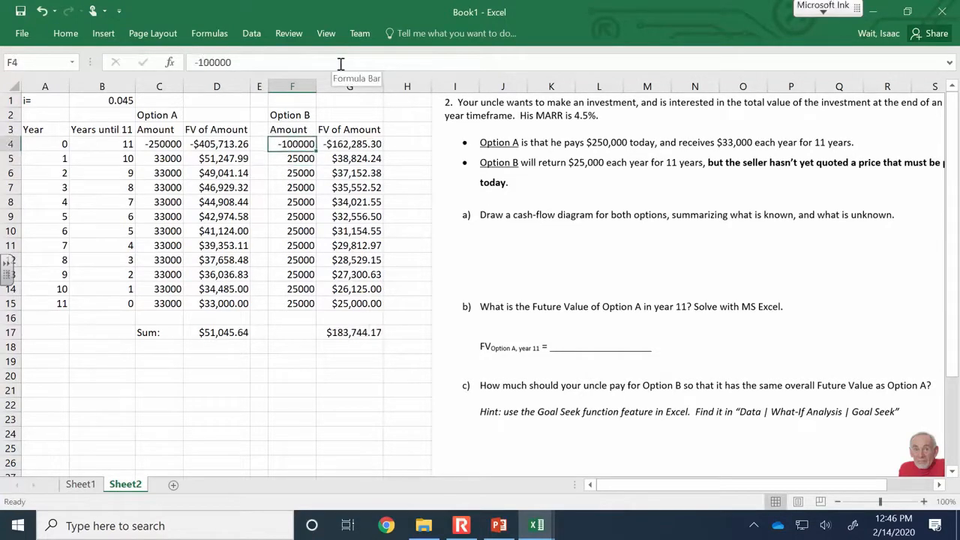
left_click(254, 61)
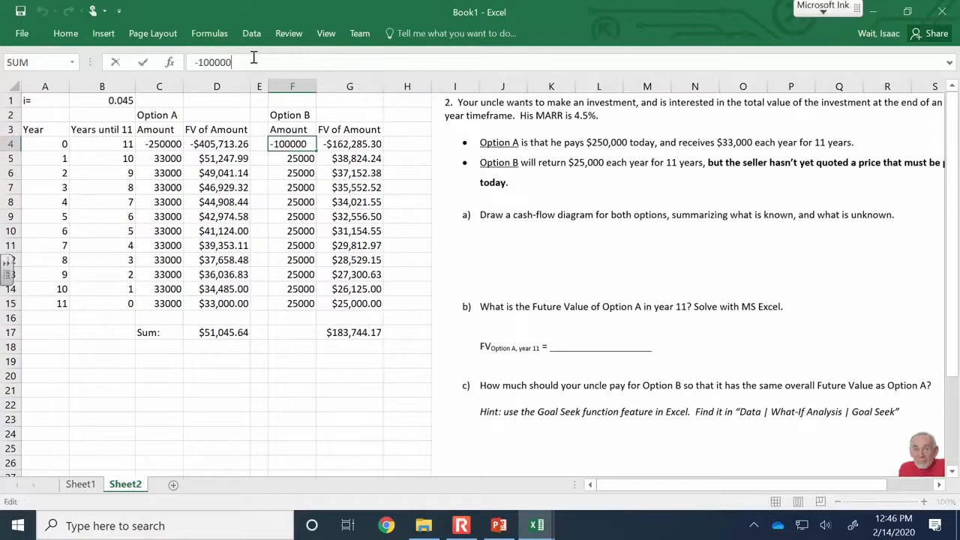
key("Return")
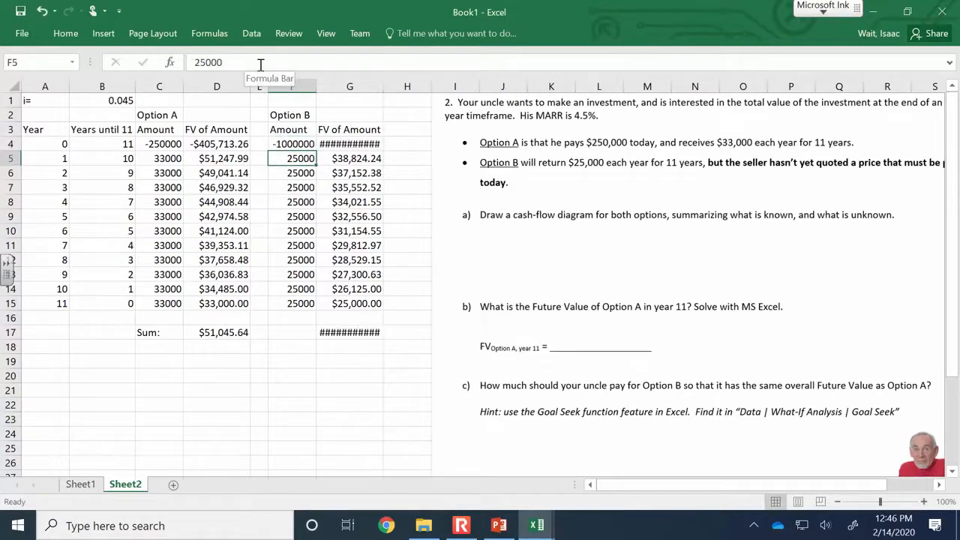
left_click(375, 87)
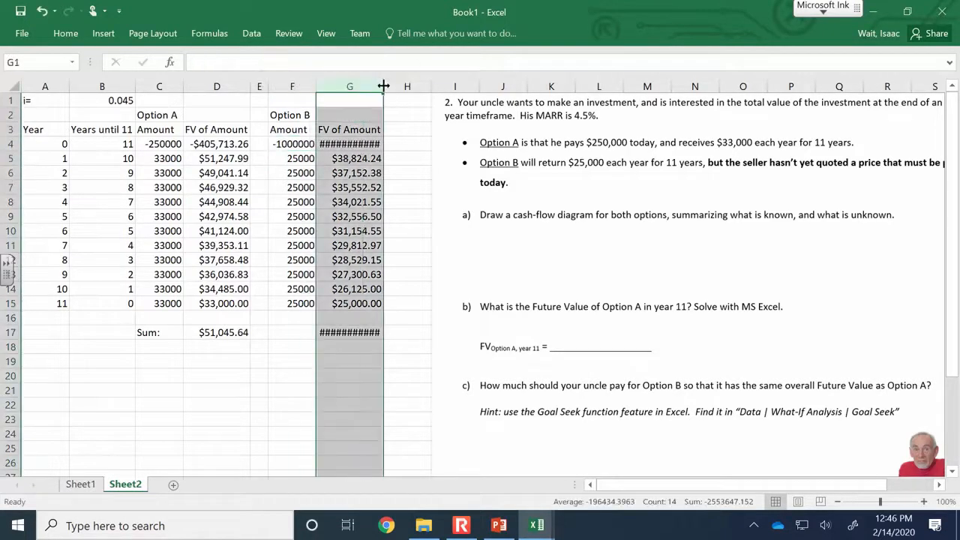
double_click(383, 86)
left_click(301, 360)
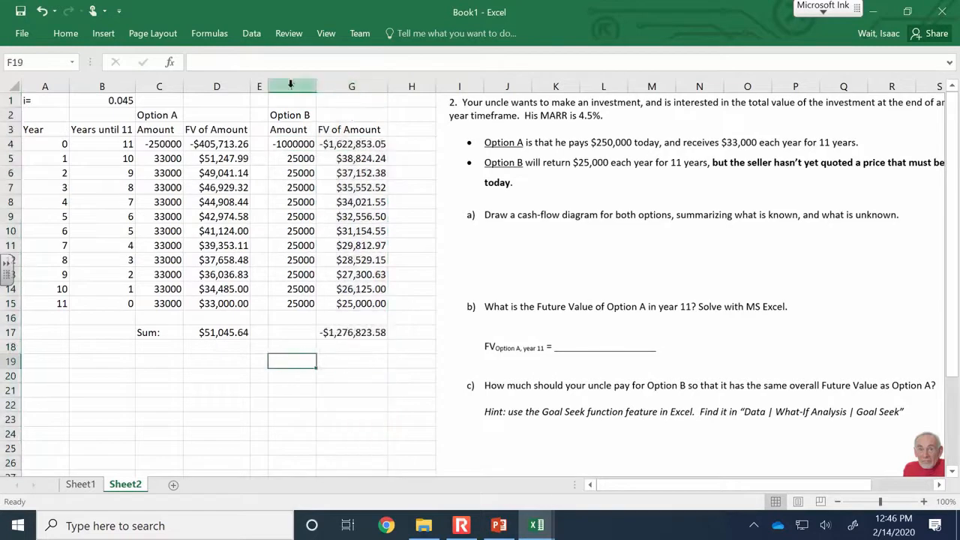
left_click(289, 144)
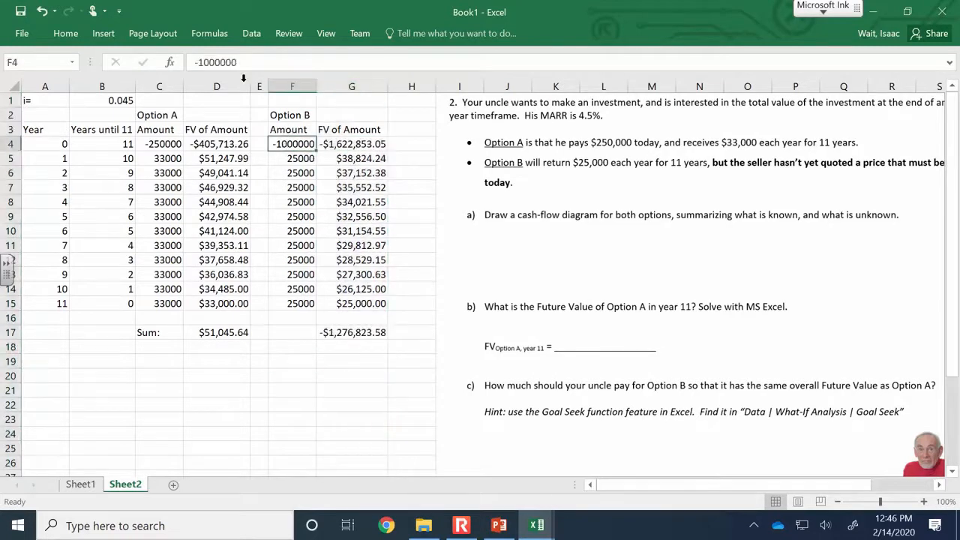
- Use Goal Seek to bring Option B's total in G17 to 51045.64 by changing the year 0 amount in F4, and keep the solution
left_click(251, 33)
left_click(794, 81)
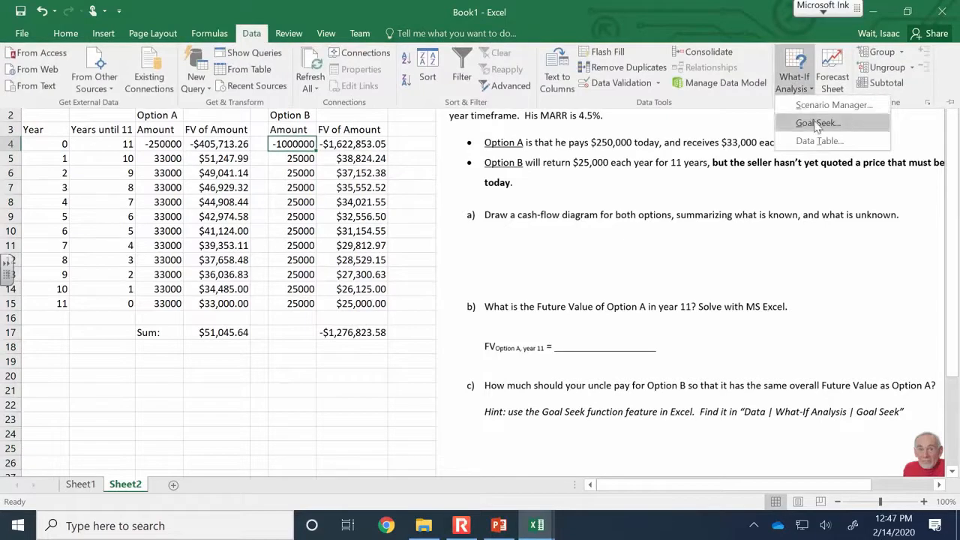
left_click(816, 124)
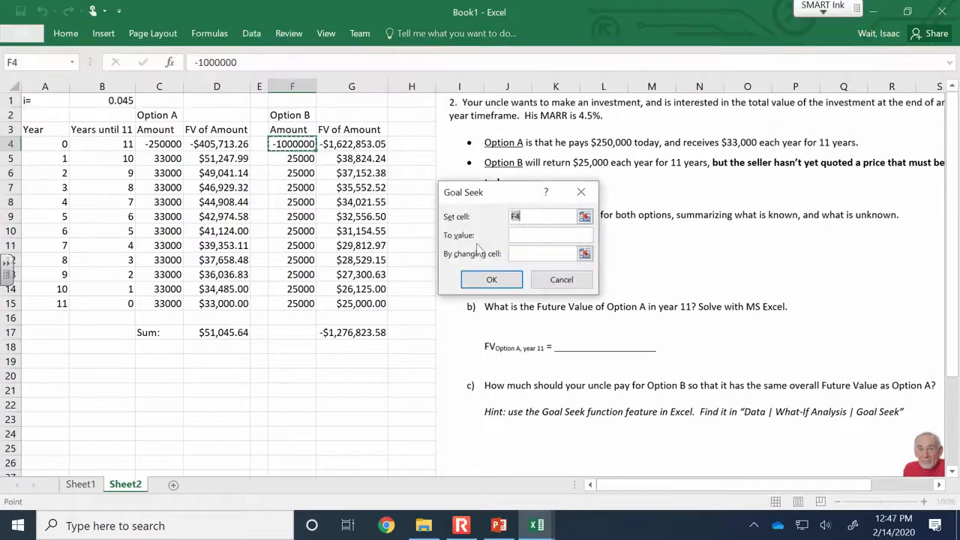
left_click(358, 335)
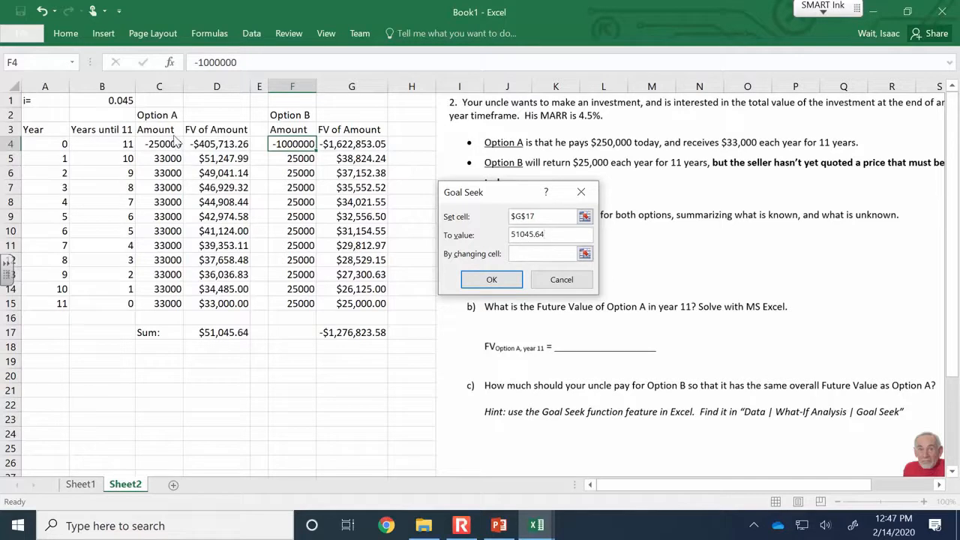
left_click(585, 254)
left_click(301, 145)
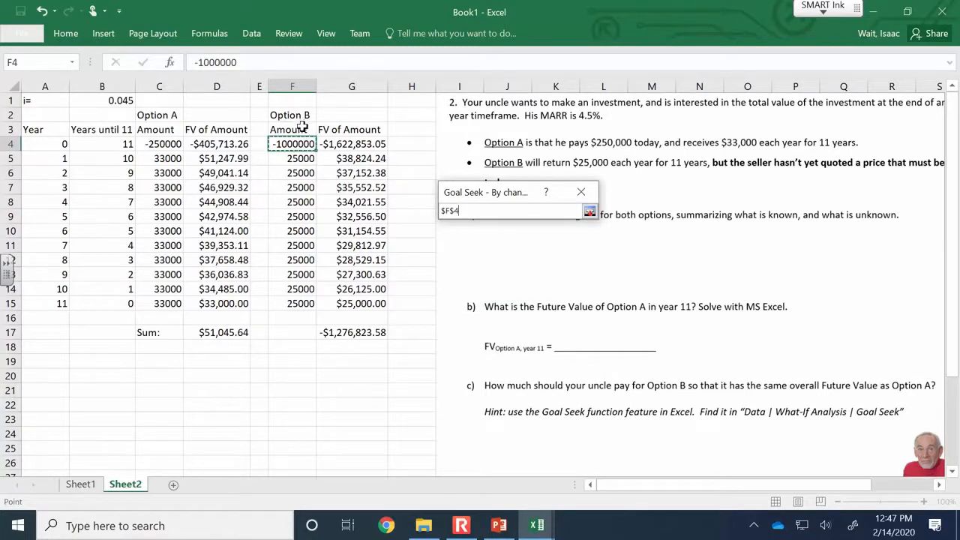
left_click(589, 212)
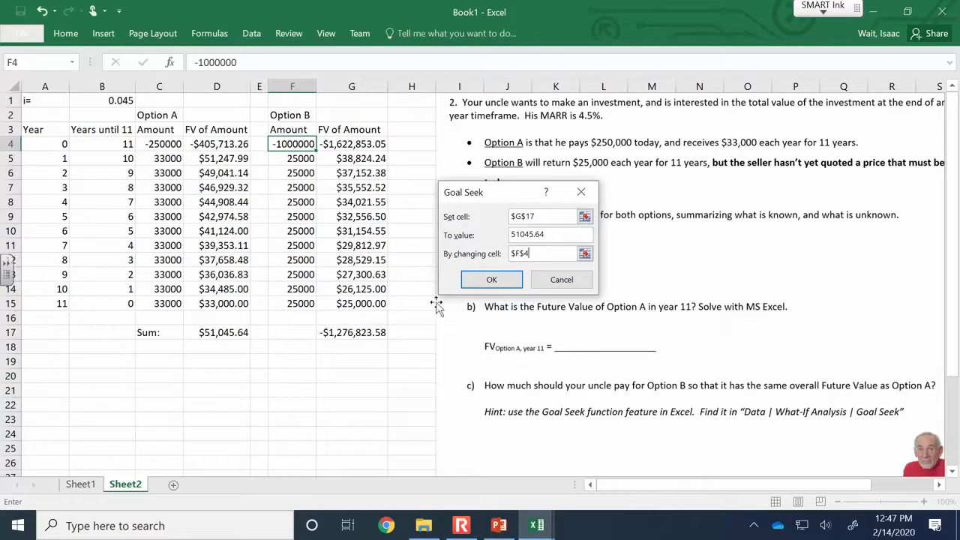
left_click(489, 281)
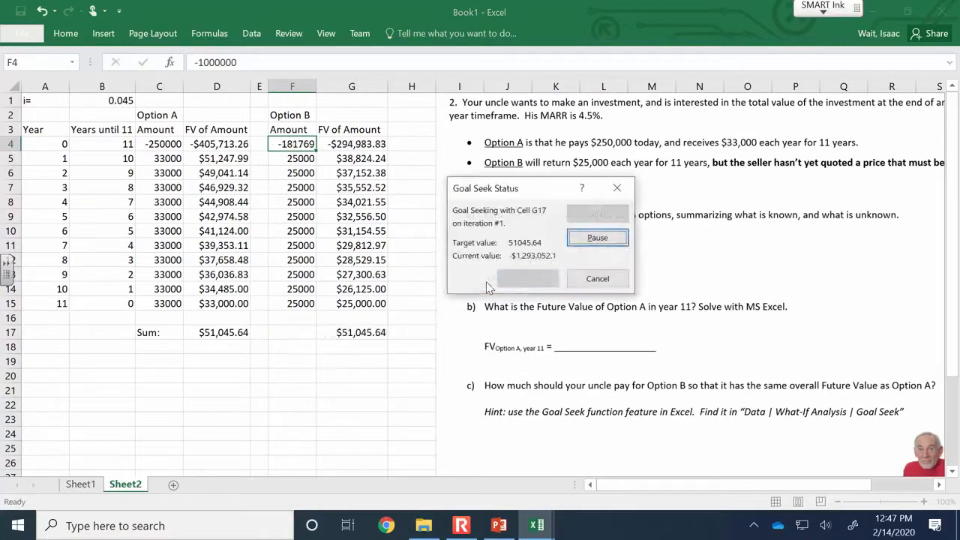
left_click(527, 279)
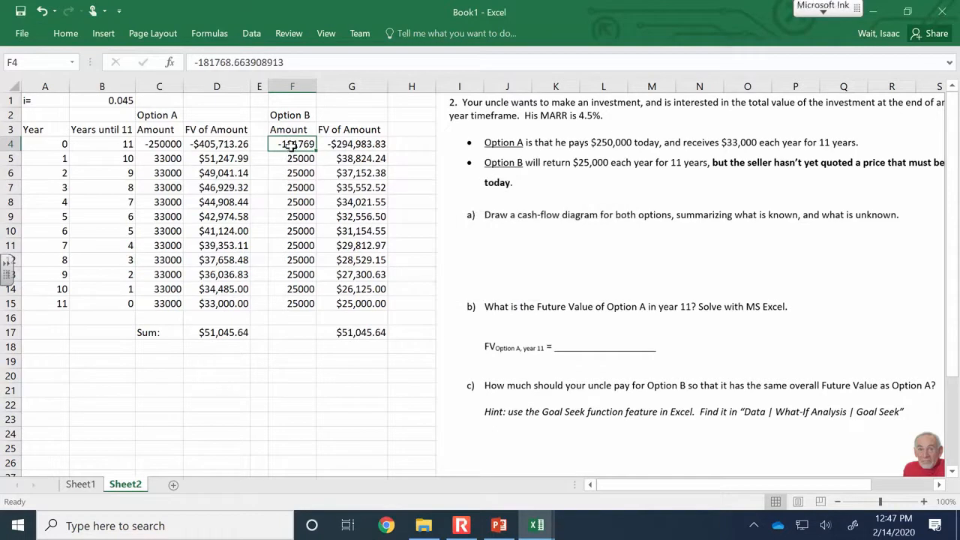
- Make Option B's year 0 amount in F4 bold
left_click(66, 33)
left_click(119, 80)
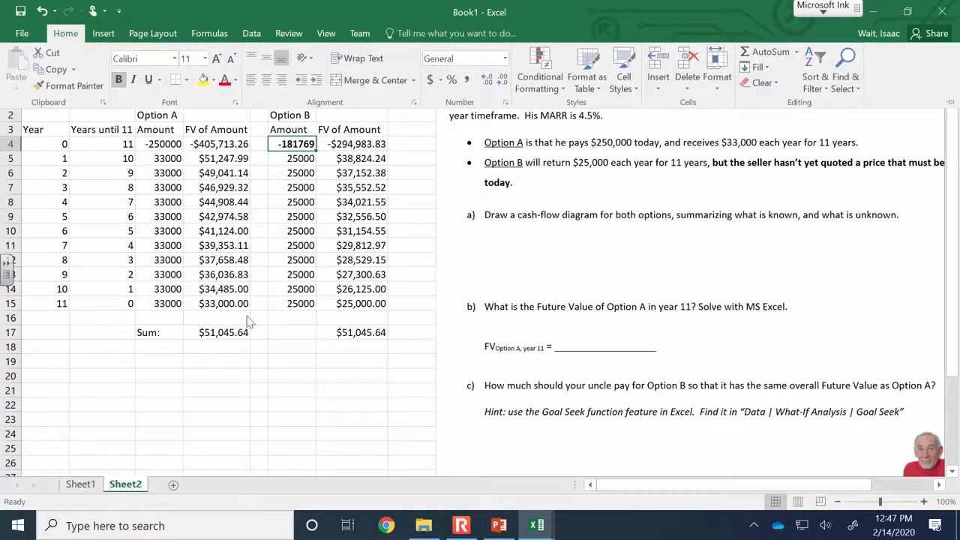
left_click(258, 376)
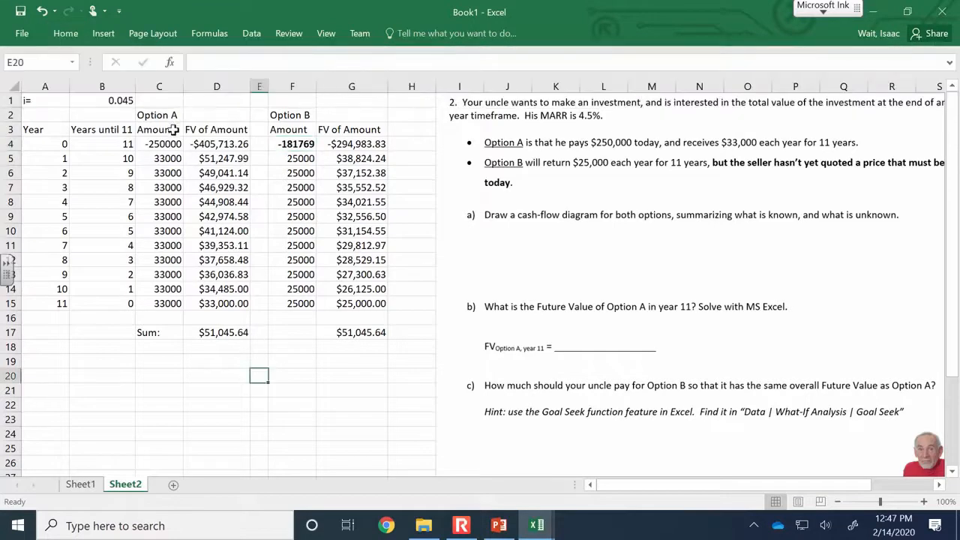
- Compare the future value totals in D17 and G17 and inspect Option B's solved year 0 amount in F4
left_click(235, 337)
left_click(363, 337)
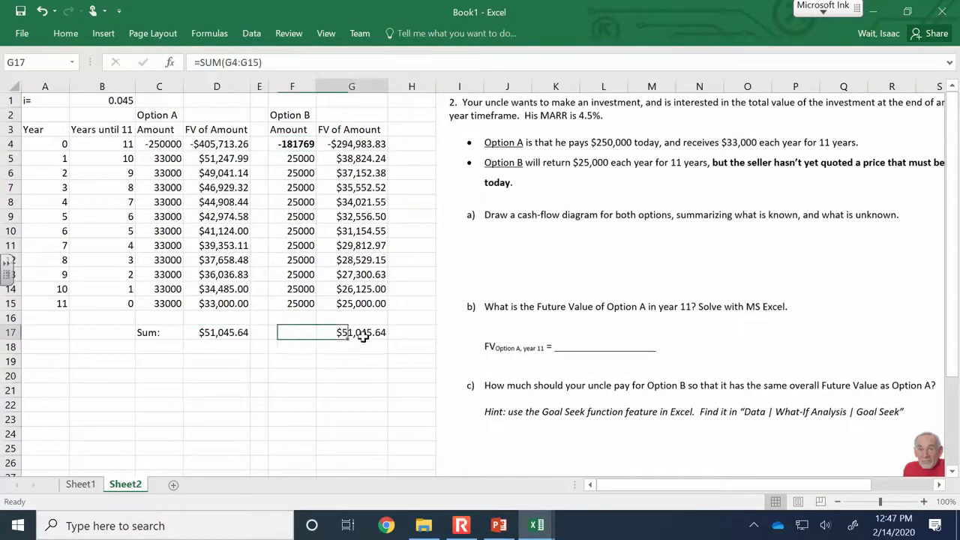
left_click(294, 146)
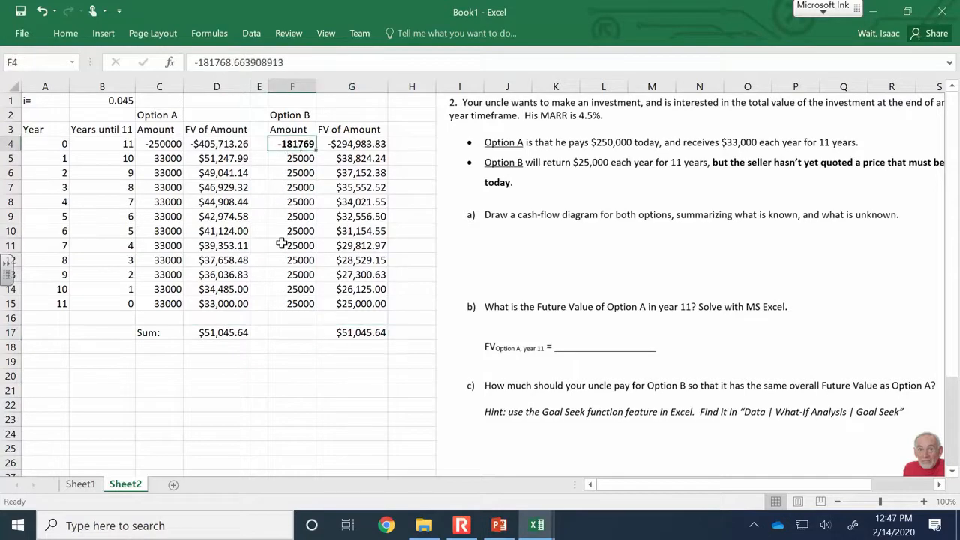